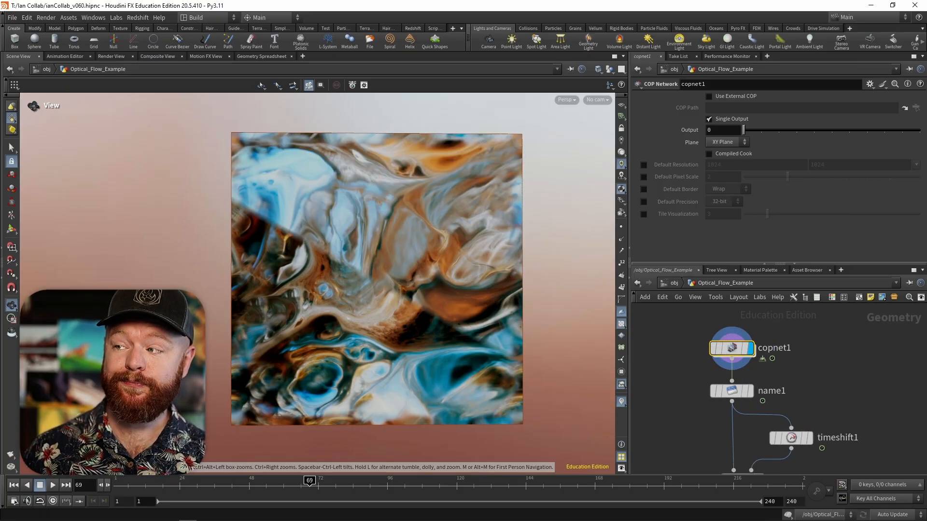
Scrub the timeline to frame 78 and go inside the copnet1 network to view its file node
left_click_drag(223, 487, 330, 495)
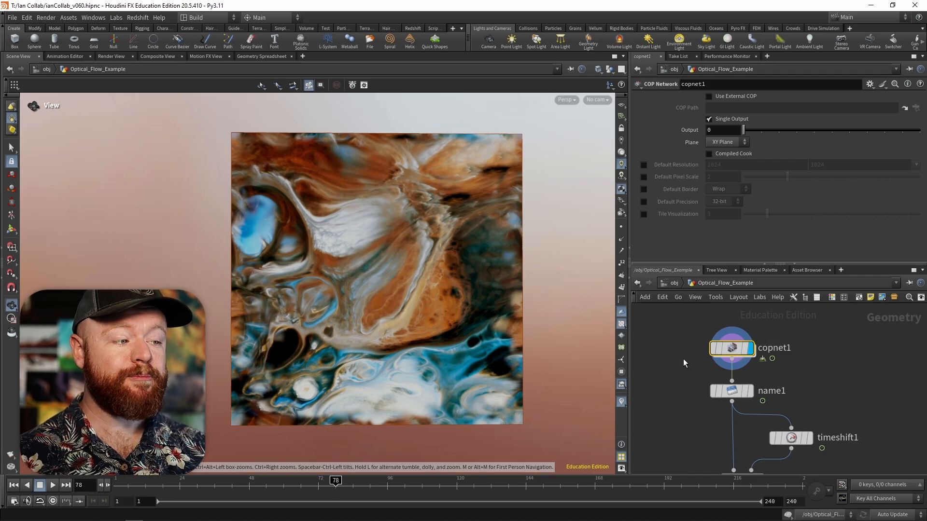
key("Return")
mouse_move(754, 379)
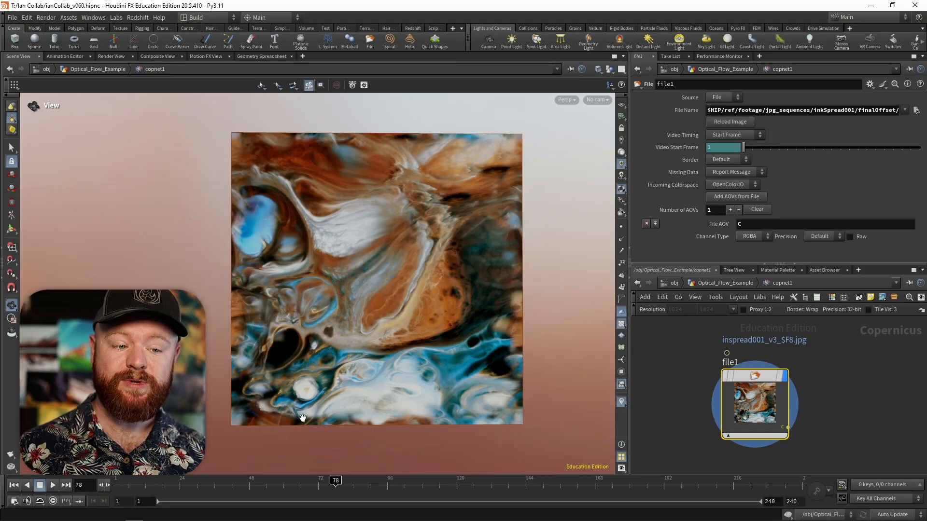
Scrub the footage to frame 97 and check copnet1's node info back in the Optical_Flow_Example network
left_click_drag(334, 482, 390, 485)
left_click(718, 282)
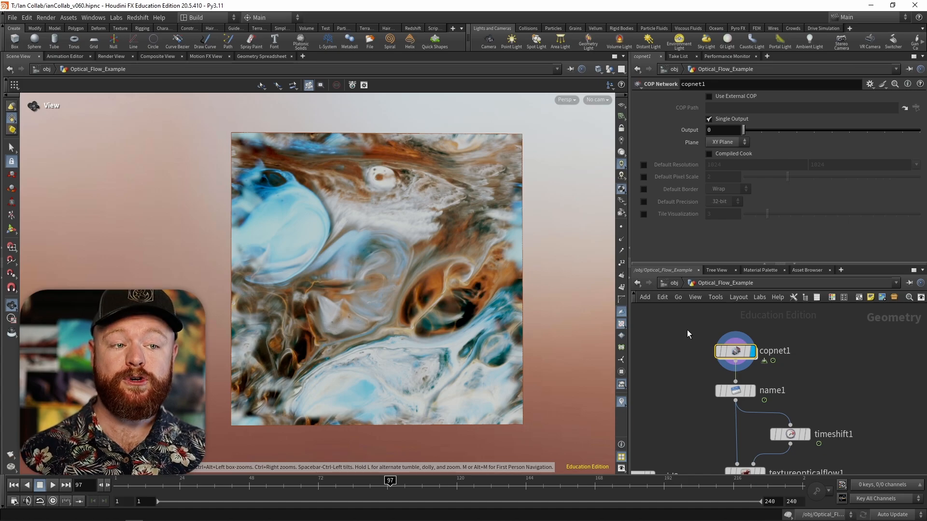
mouse_move(737, 354)
left_click(705, 352)
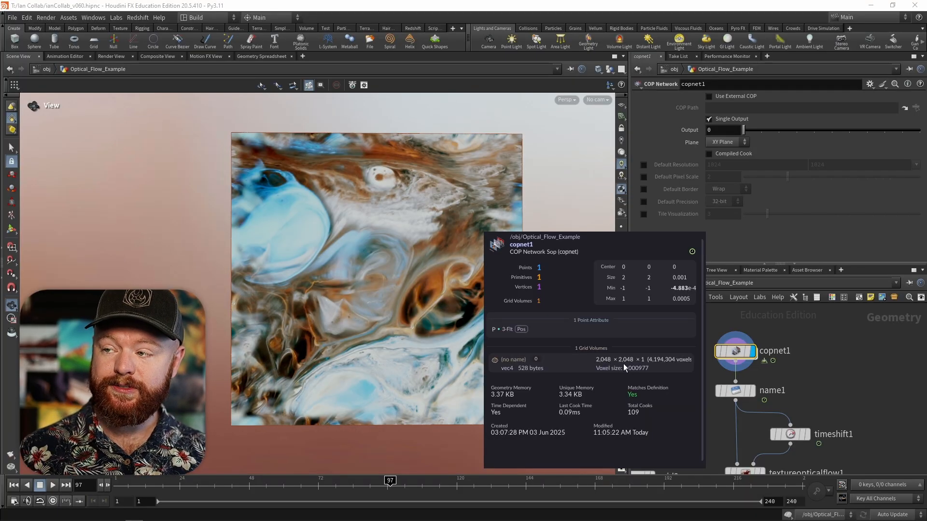
Switch to Snip & Sketch and draw a small yellow cube filled with hatching beside the ink image
mouse_move(145, 517)
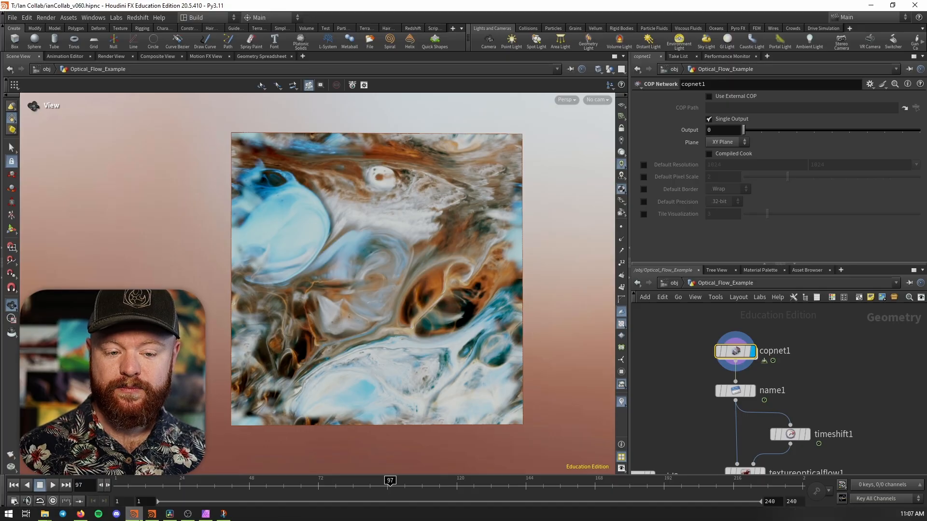
left_click(224, 515)
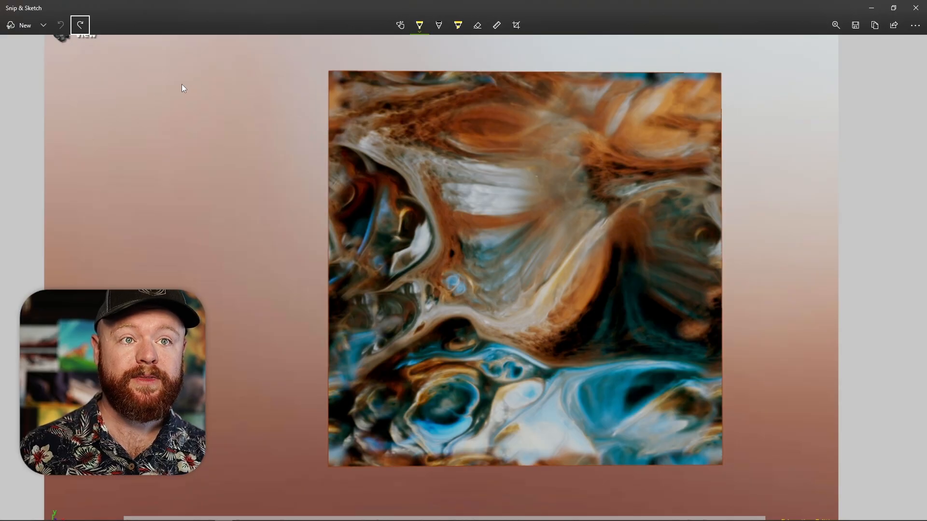
mouse_move(129, 93)
left_mouse_down()
mouse_move(176, 90)
mouse_move(152, 101)
mouse_move(129, 94)
mouse_move(149, 107)
mouse_move(150, 125)
mouse_move(178, 113)
mouse_move(177, 90)
left_mouse_up()
left_click_drag(149, 124, 131, 116)
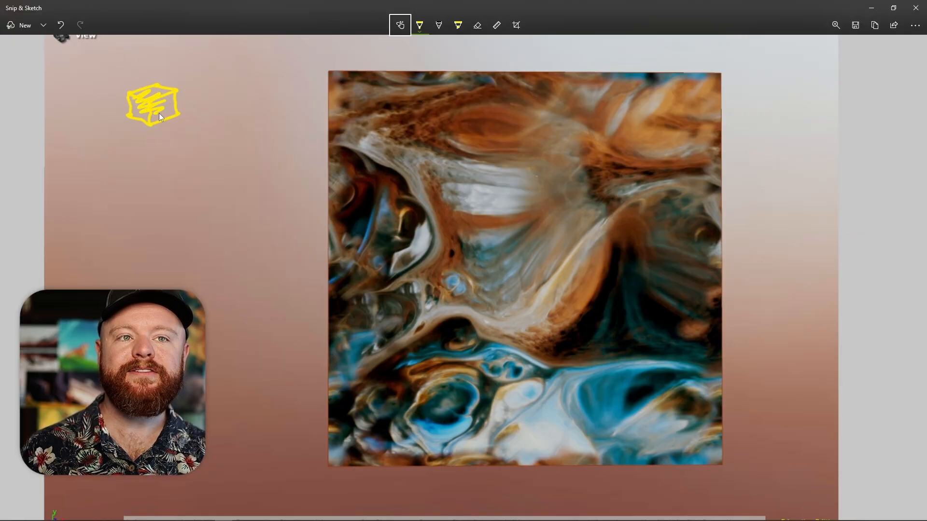
Draw an arrow from the cube to a handwritten, underlined 0.1 with a small mark beneath it
left_click_drag(190, 101, 194, 104)
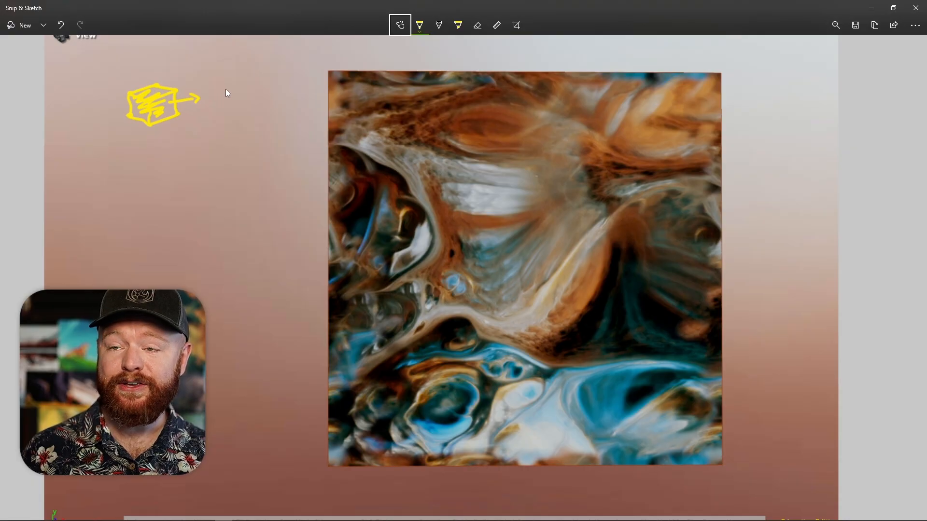
left_click_drag(223, 93, 223, 91)
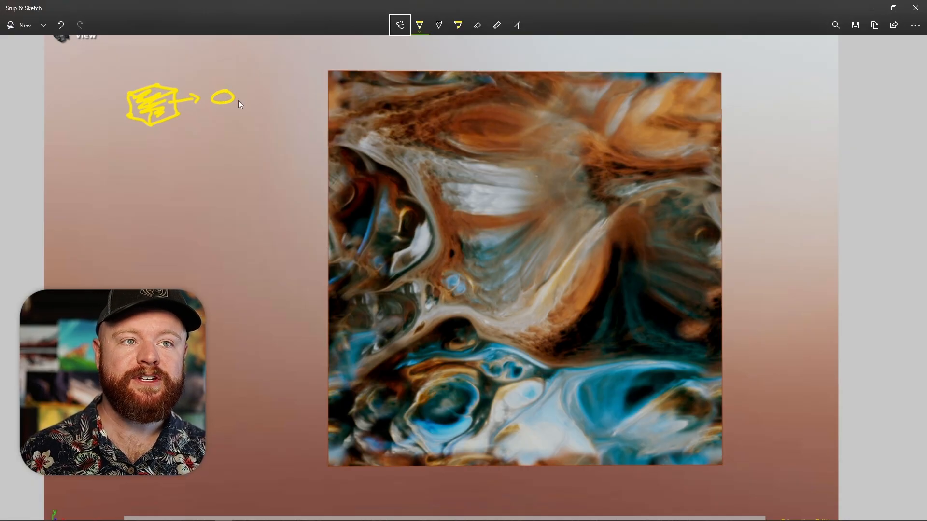
left_click(241, 101)
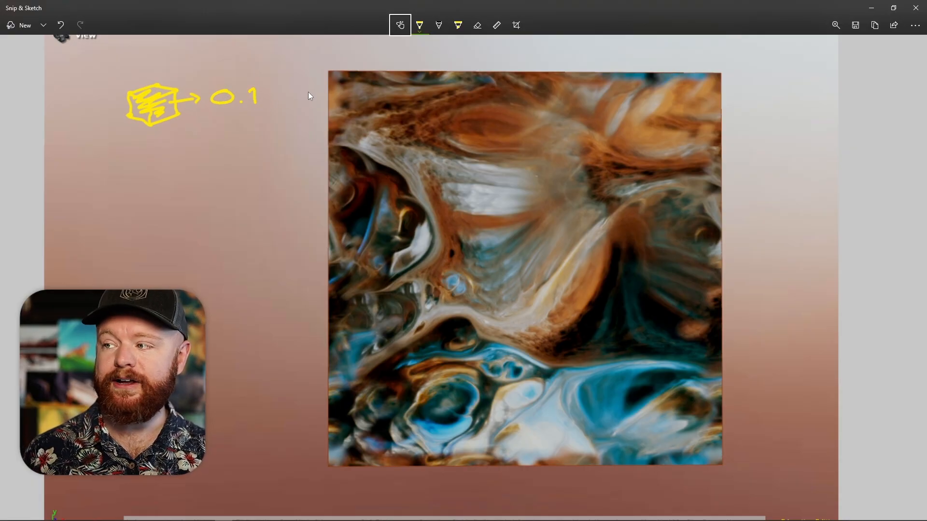
left_click_drag(212, 109, 262, 107)
left_click_drag(224, 114, 234, 121)
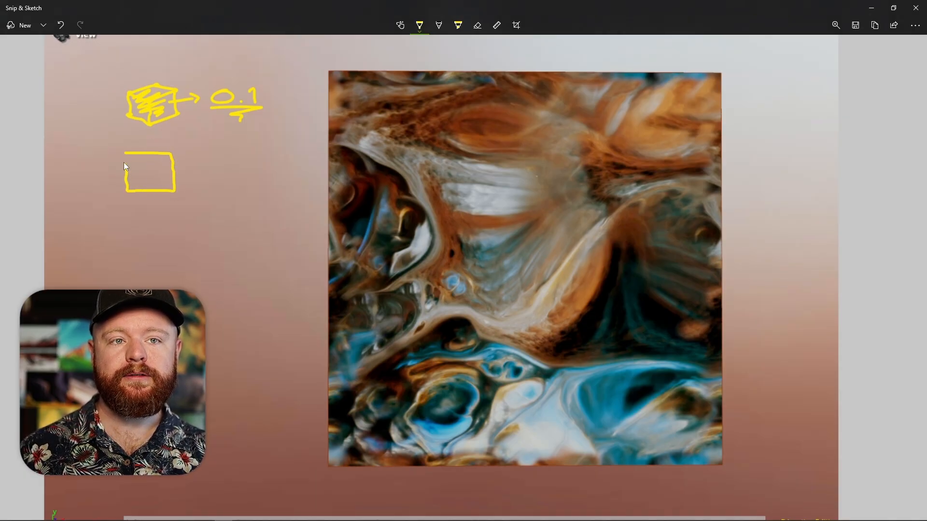
Draw a hatched square below the cube with an arrow pointing to a handwritten 0.1
left_click_drag(121, 152, 126, 192)
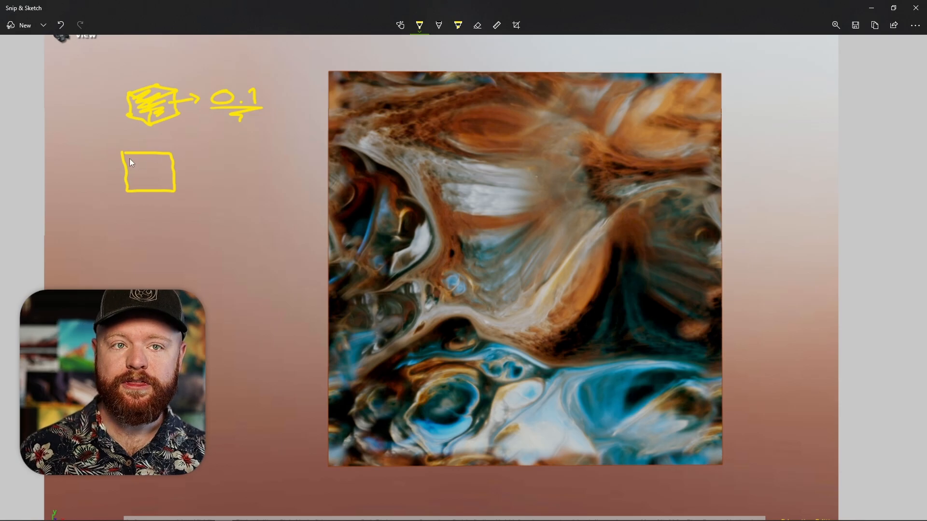
mouse_move(140, 184)
left_mouse_down()
mouse_move(211, 169)
mouse_move(238, 177)
mouse_move(242, 166)
mouse_move(265, 181)
left_mouse_up()
left_click(252, 175)
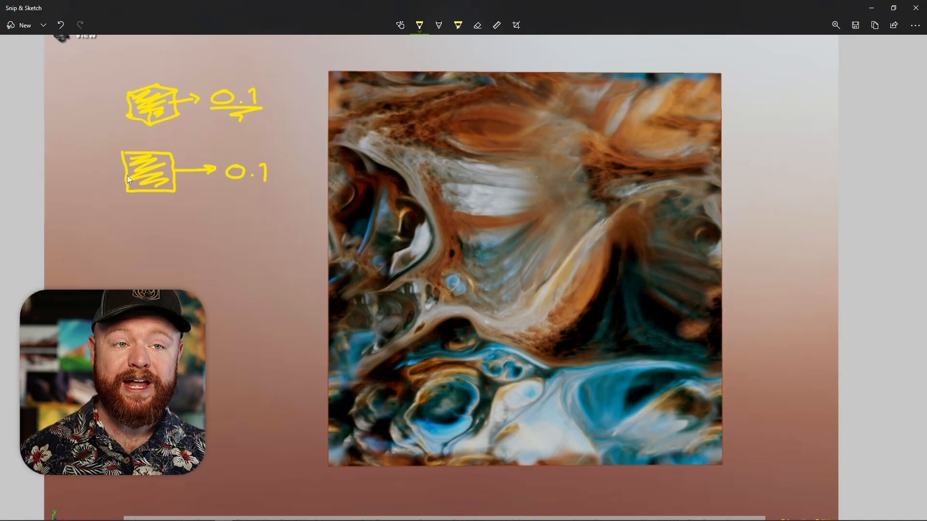
Switch back to Houdini and compare the node info of copnet1 and name1
mouse_move(139, 517)
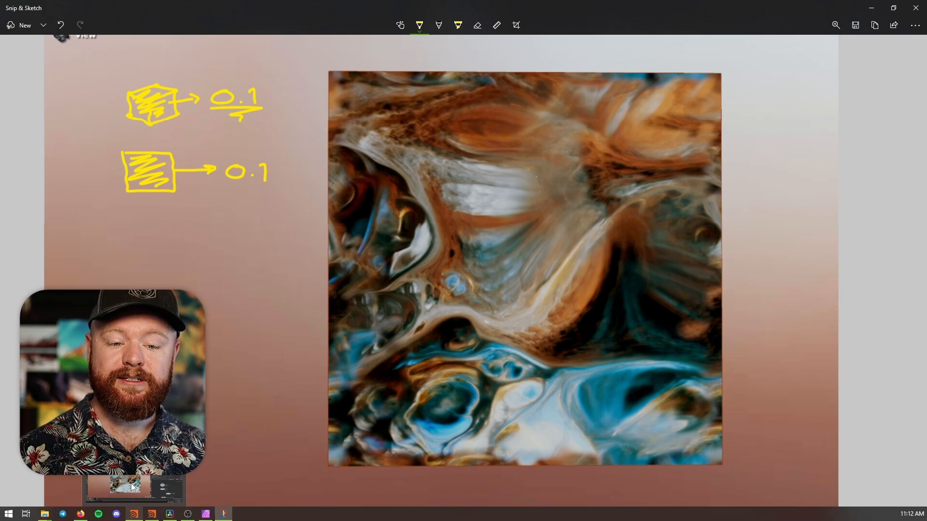
left_click(139, 516)
middle_click(734, 355)
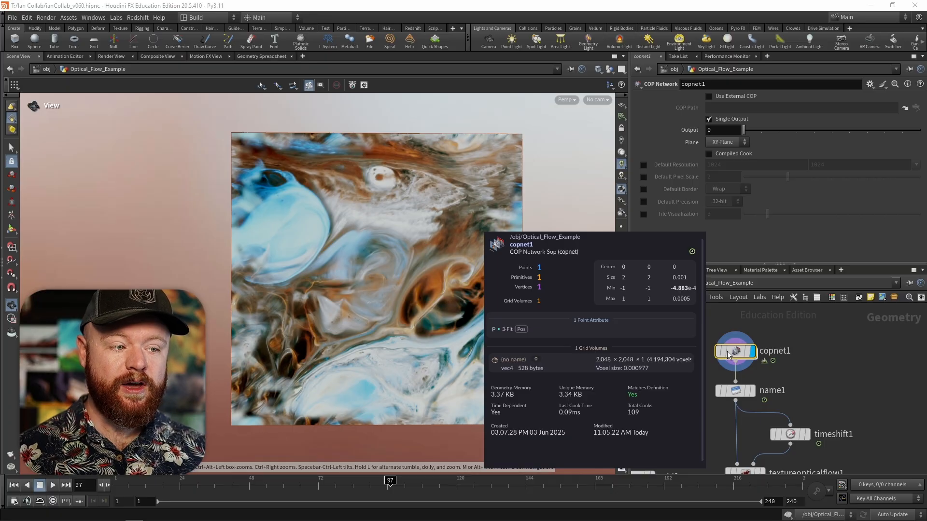
middle_click_drag(804, 374, 784, 363)
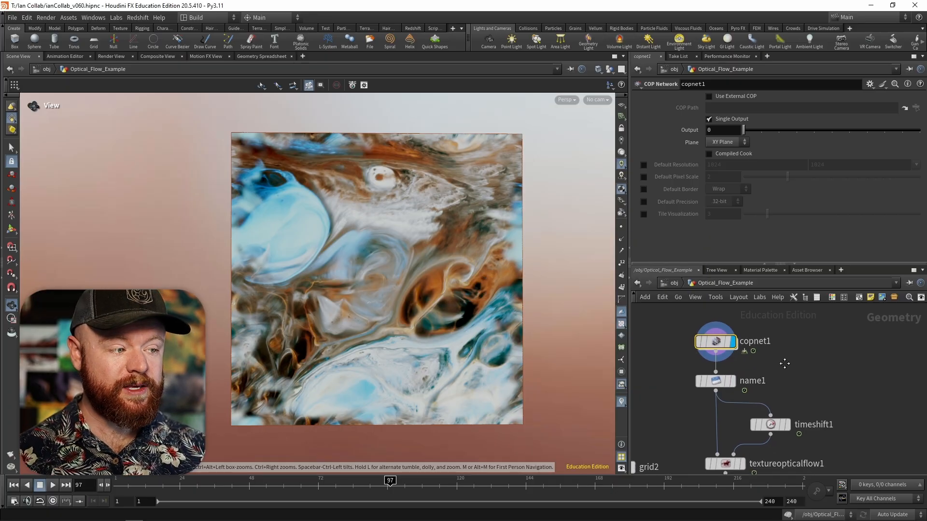
middle_click(717, 341)
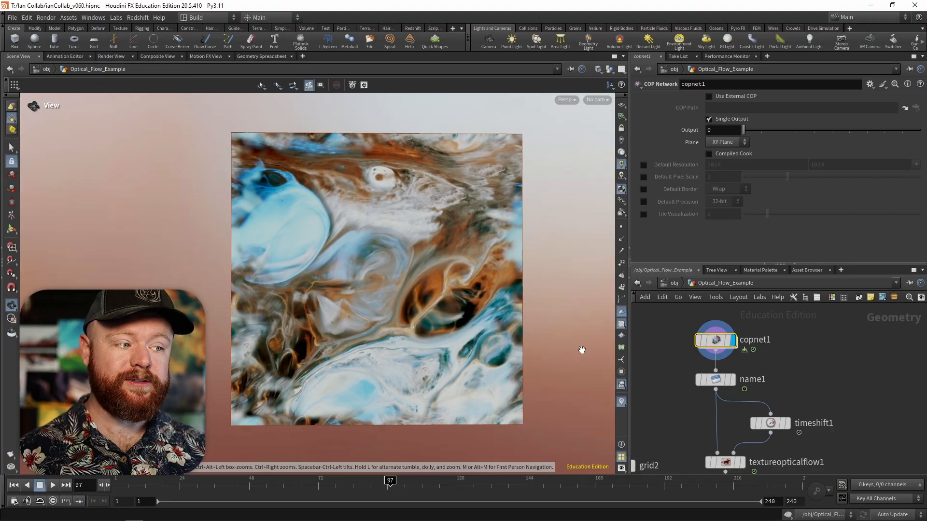
left_click_drag(783, 366, 685, 391)
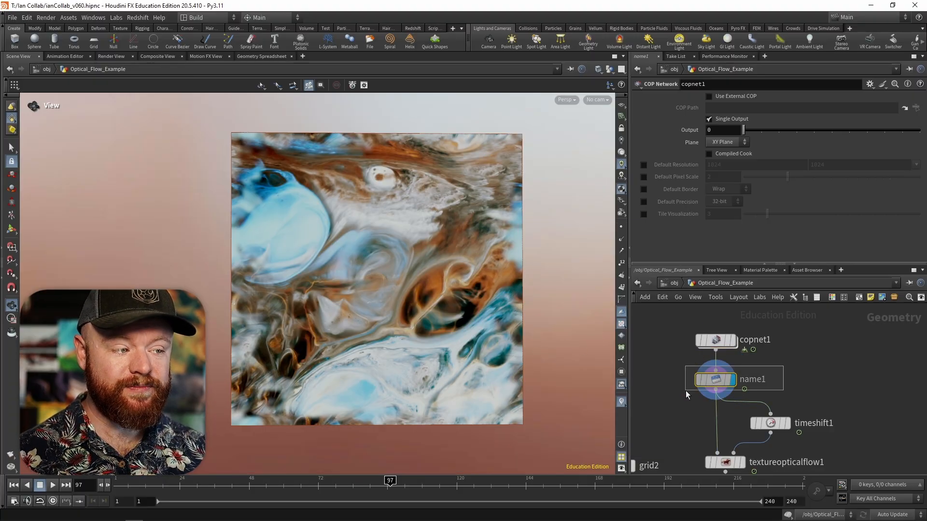
middle_click(715, 379)
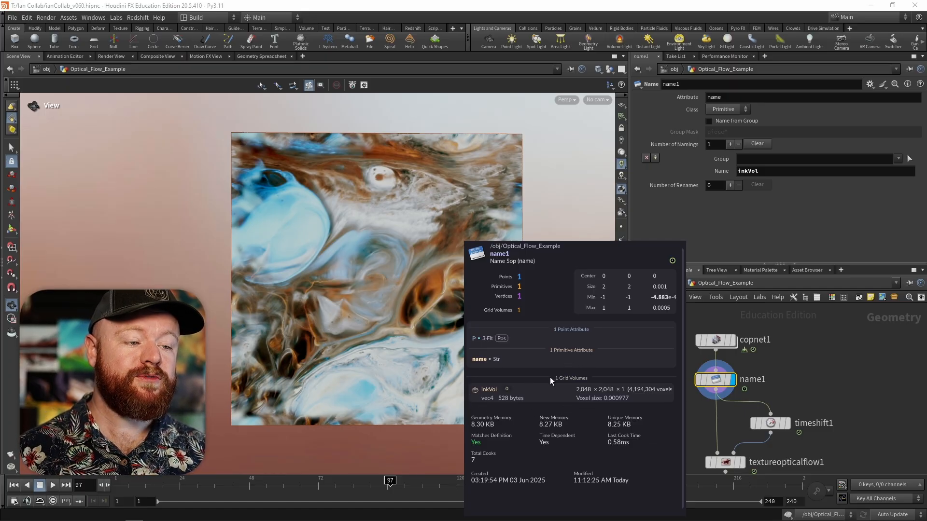
Select timeshift1 to review its frame expression and preview its output against name1
scroll(786, 363, "up", 2)
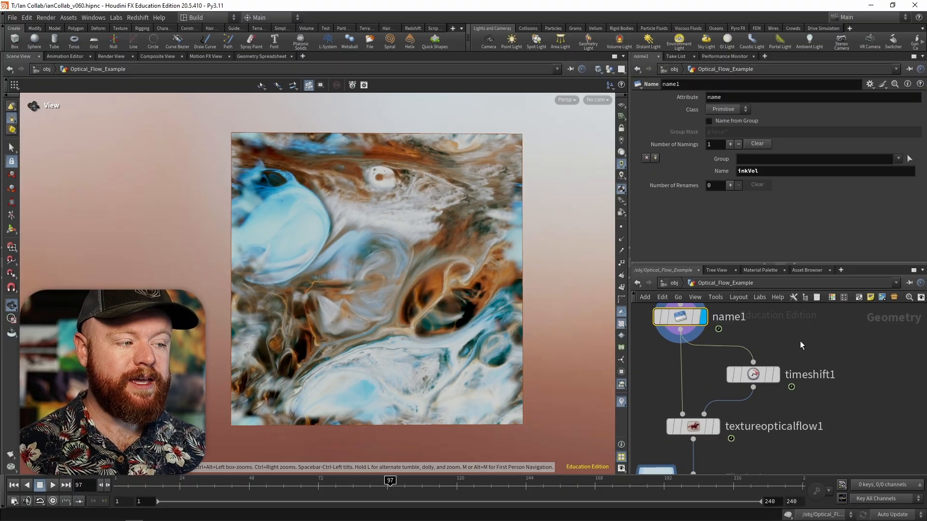
left_click(782, 378)
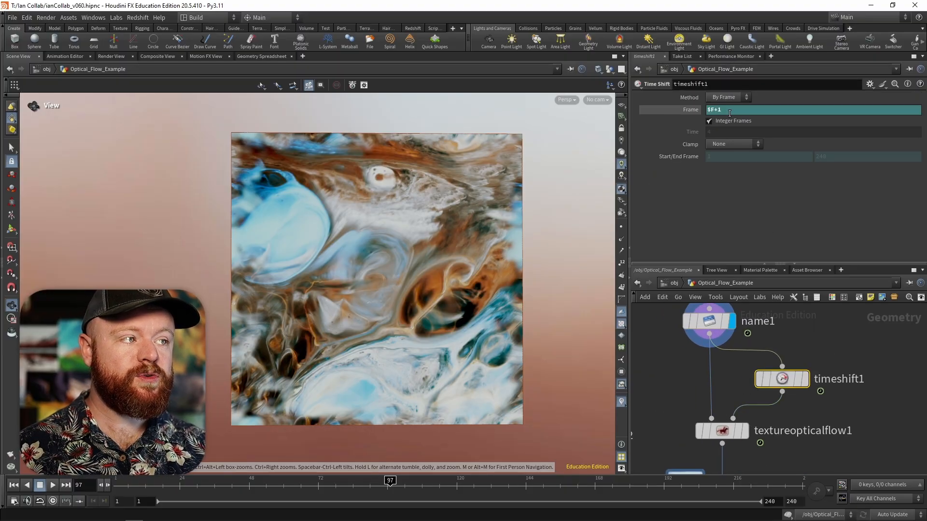
middle_click_drag(726, 332, 695, 353)
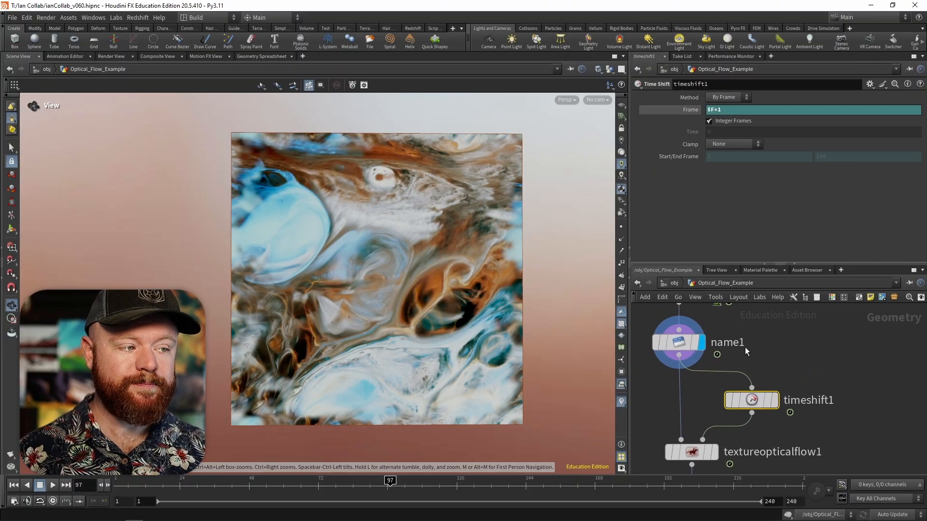
mouse_move(787, 380)
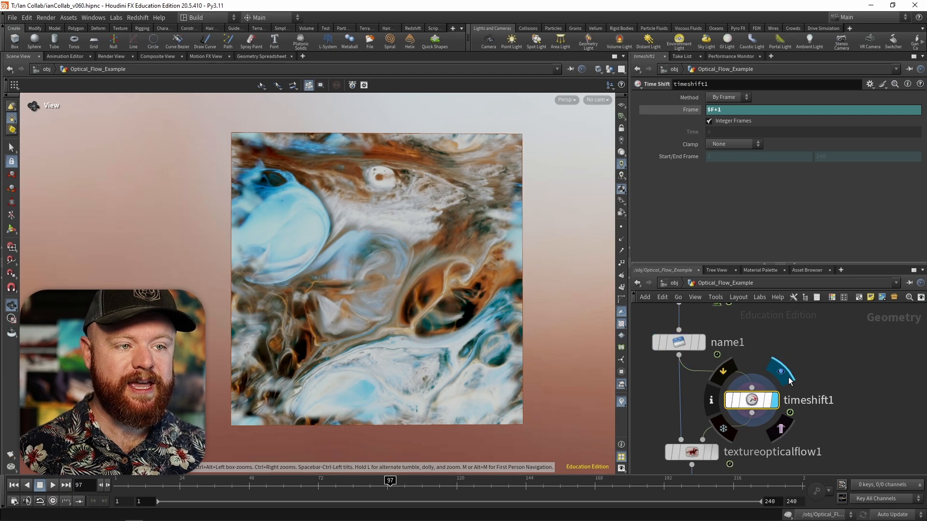
middle_click_drag(785, 356, 809, 342)
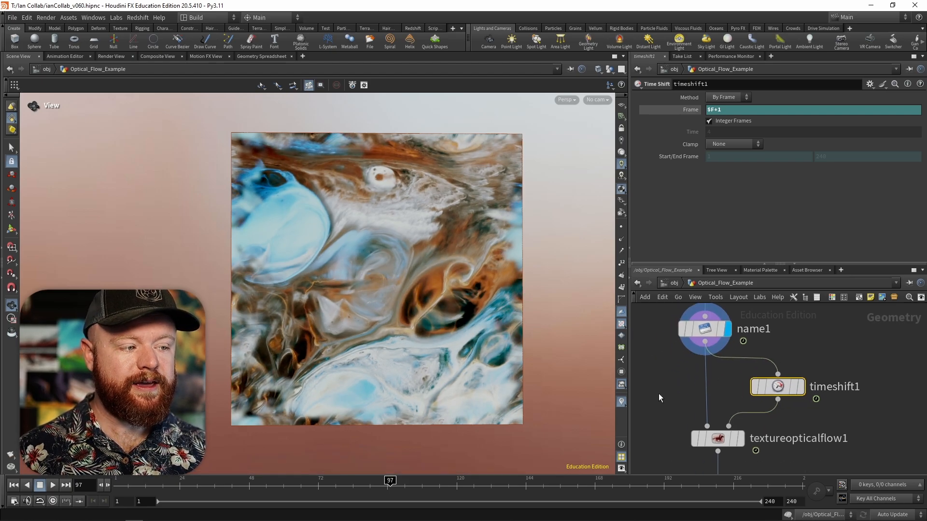
Display textureopticalflow1 and examine its flow result, parameters and node info
middle_click_drag(665, 416, 690, 384)
mouse_move(743, 407)
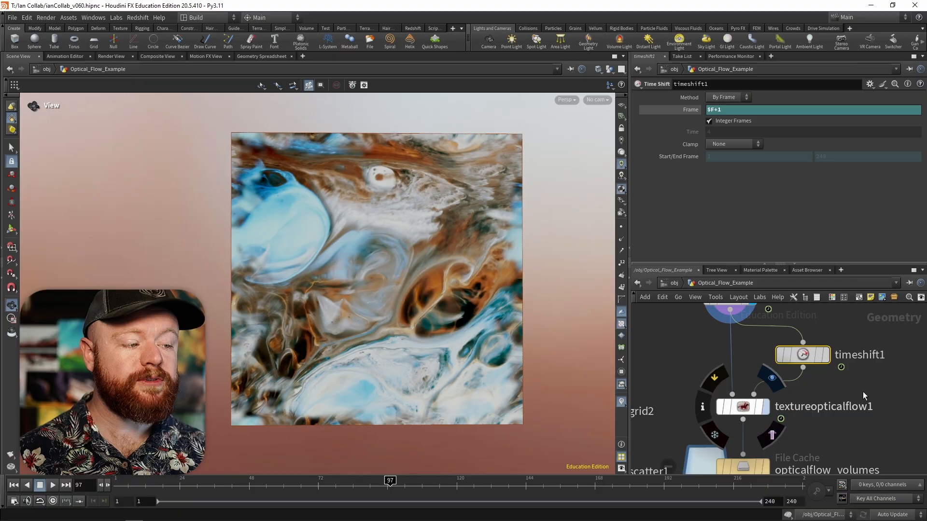
left_click(741, 408)
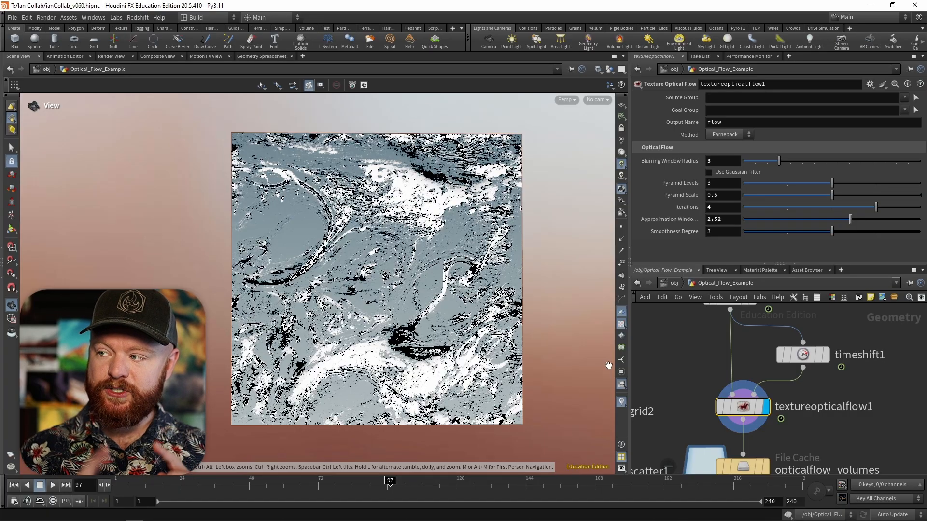
middle_click(745, 411)
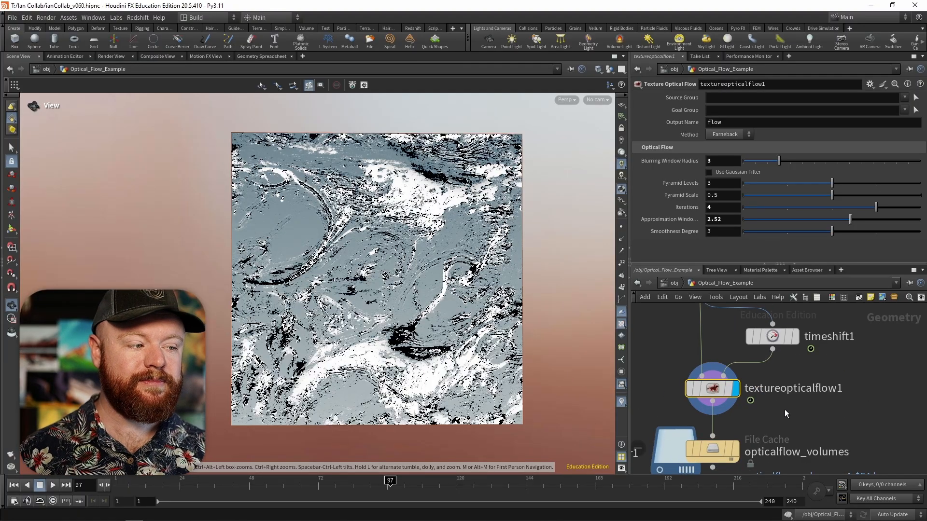
middle_click_drag(740, 406, 726, 371)
mouse_move(726, 370)
left_click(688, 371)
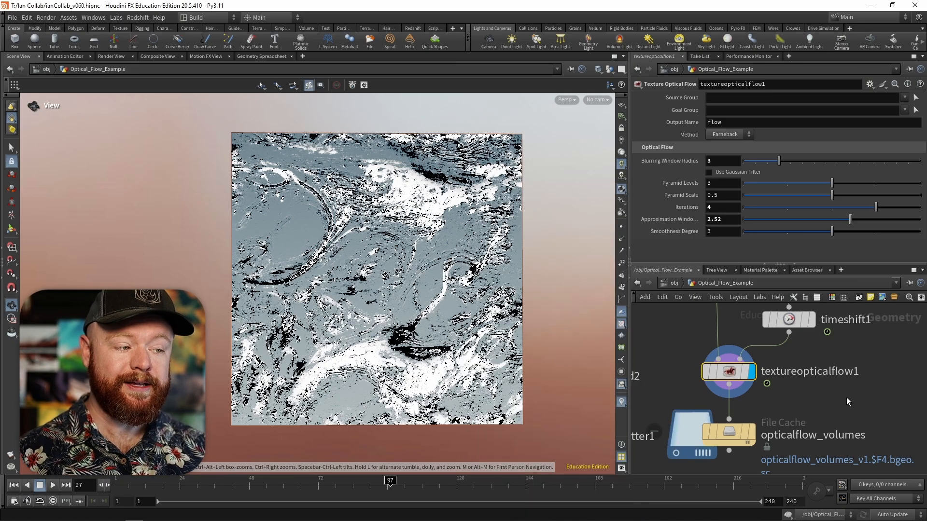
Check the file1 node that reads the cached optical flow volumes, and display the stash1 points
scroll(820, 396, "down", 5)
left_click(771, 383)
scroll(714, 381, "up", 3)
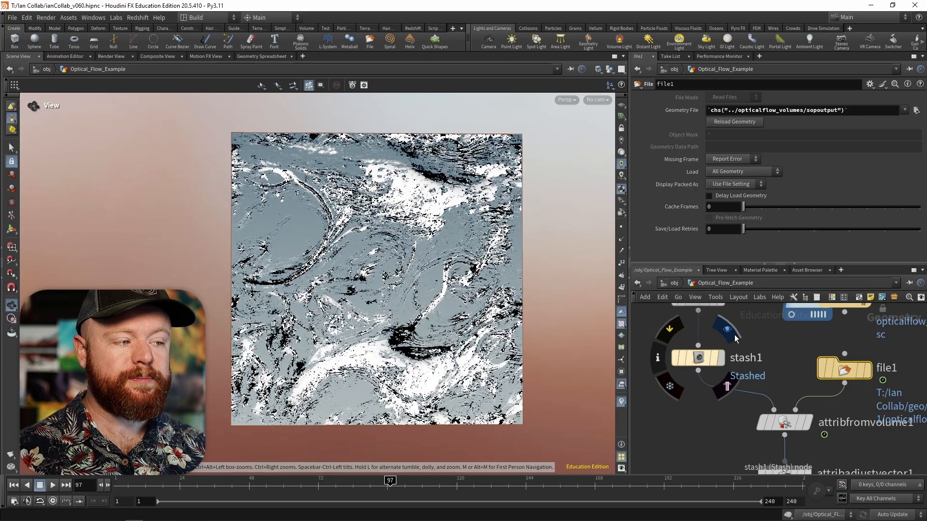
left_click(720, 357)
left_click(704, 360)
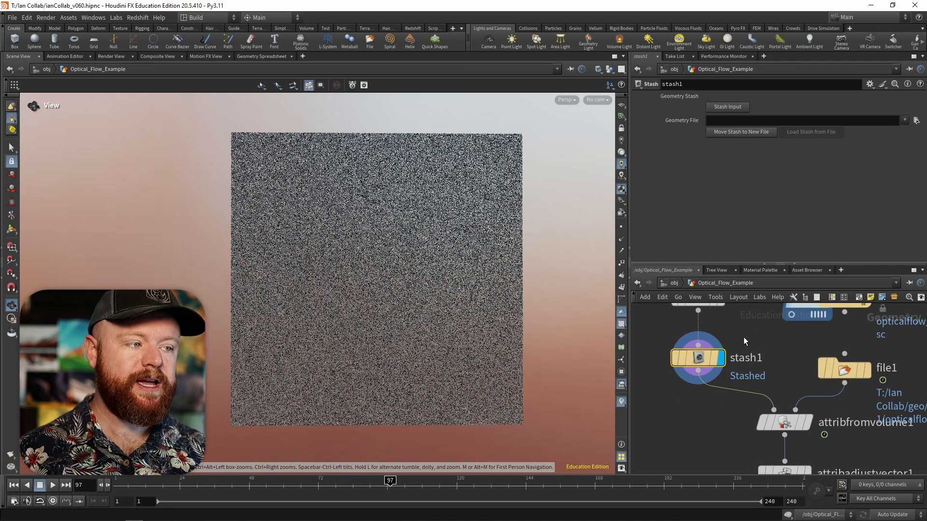
middle_click_drag(728, 260, 686, 334)
left_click(722, 337)
left_click(727, 371)
left_click(689, 393)
middle_click_drag(704, 392, 657, 368)
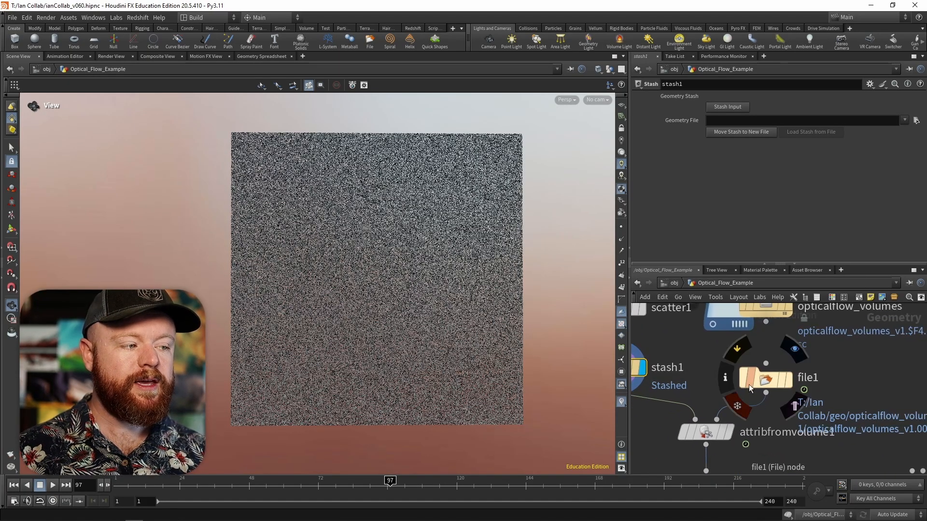
Display attribfromvolume1 and examine its flow attribute settings and node info
middle_click_drag(707, 440, 725, 397)
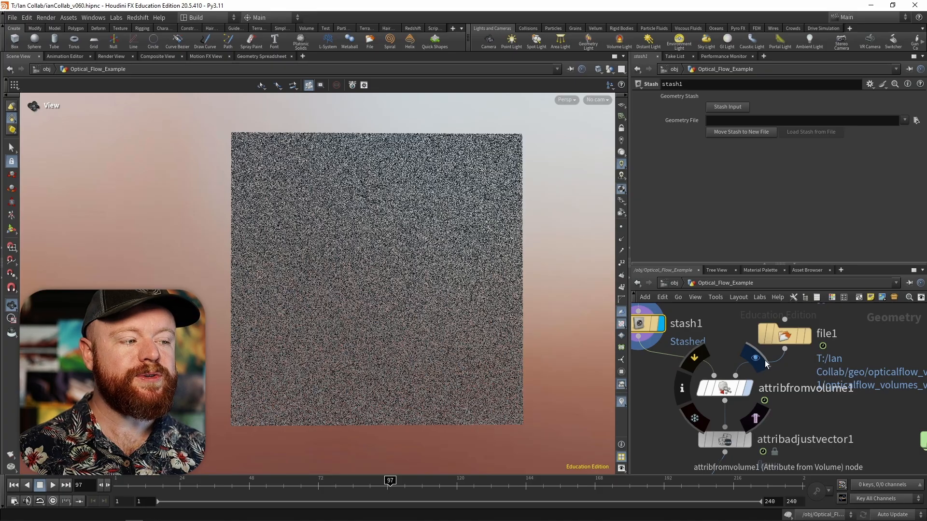
left_click(747, 387)
left_click(703, 383)
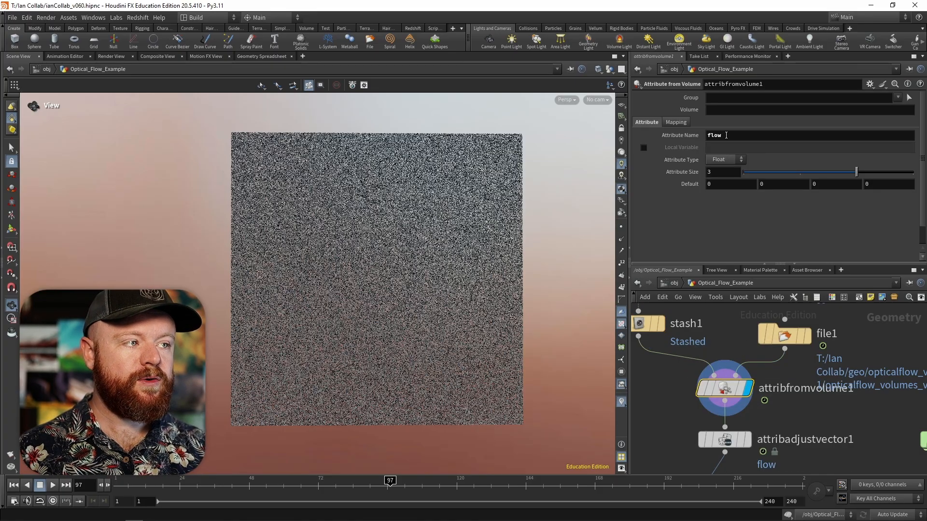
middle_click(732, 391)
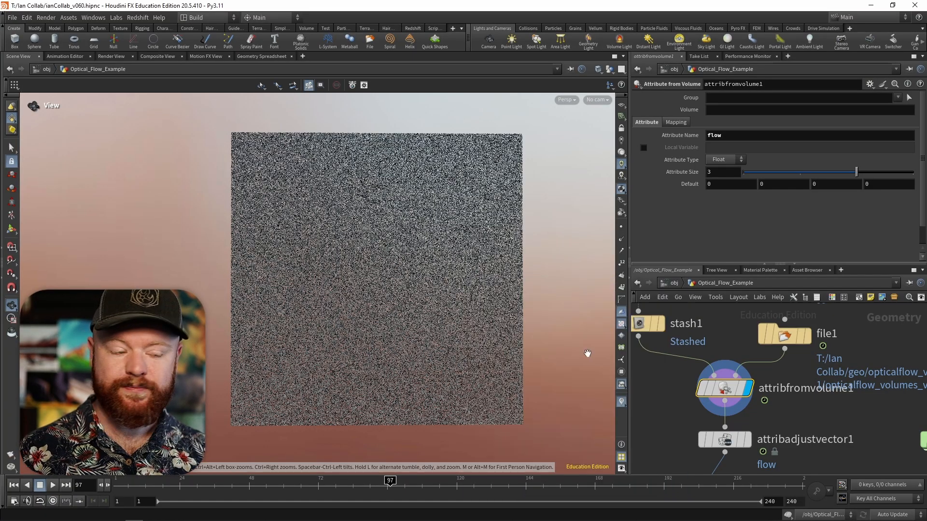
middle_click_drag(772, 464, 780, 385)
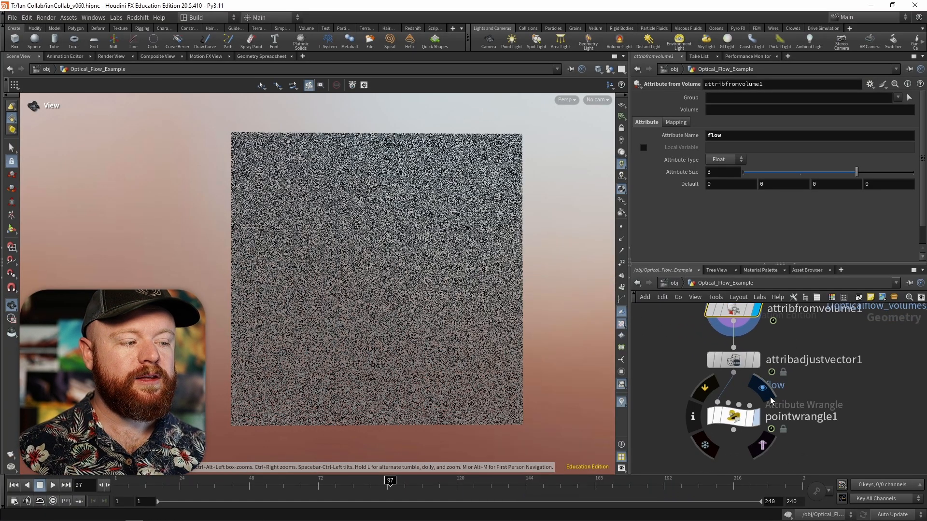
Display pointwrangle1 and review its VEX line that adds v@flow/24 to the point positions
left_click(762, 387)
left_click(732, 416)
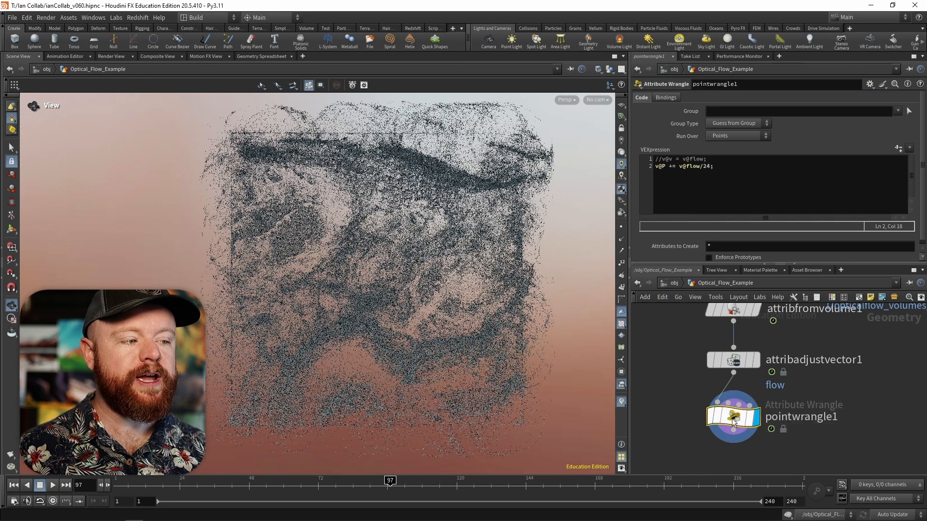
left_click(664, 167)
left_click_drag(679, 167, 710, 166)
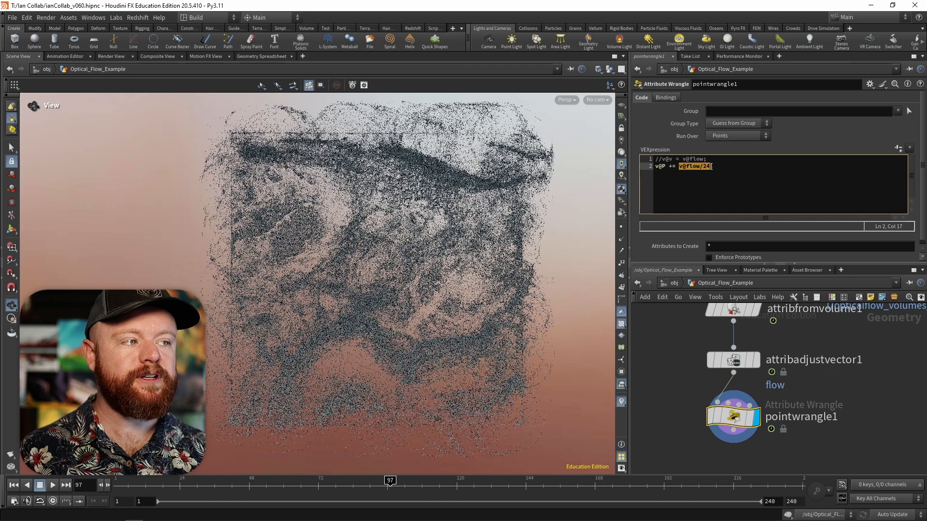
left_click(731, 163)
type(";")
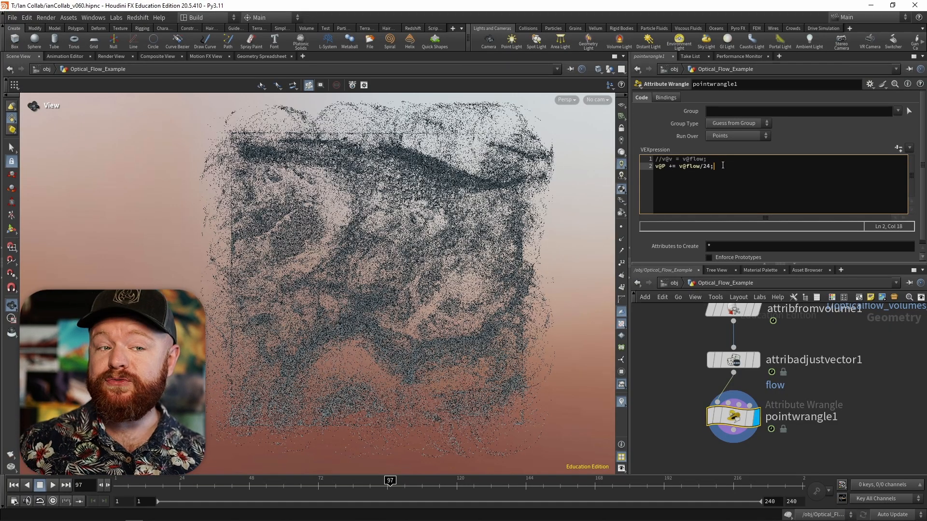
Scrub the animation to preview the flow-displaced points, and check the post-process maximum length setting of attribadjustvector1
left_click_drag(390, 482, 471, 495)
left_click(732, 360)
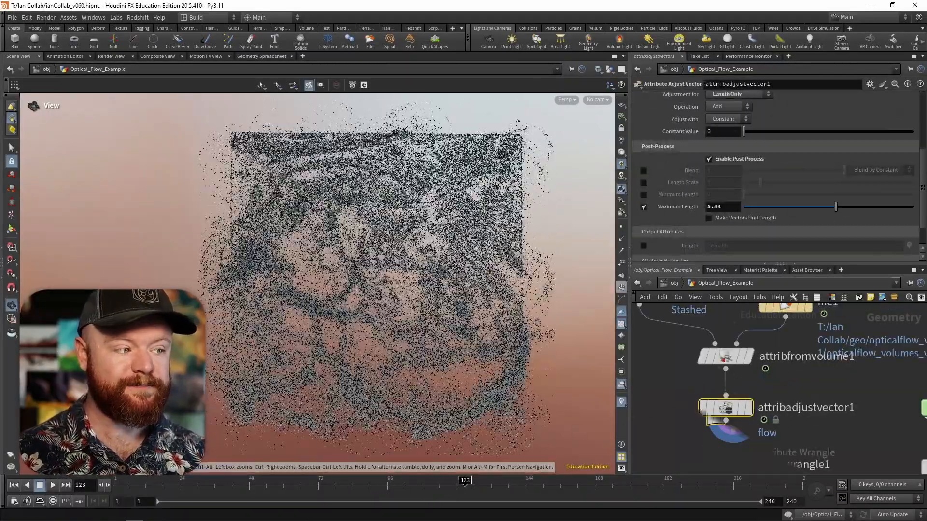
left_click(256, 486)
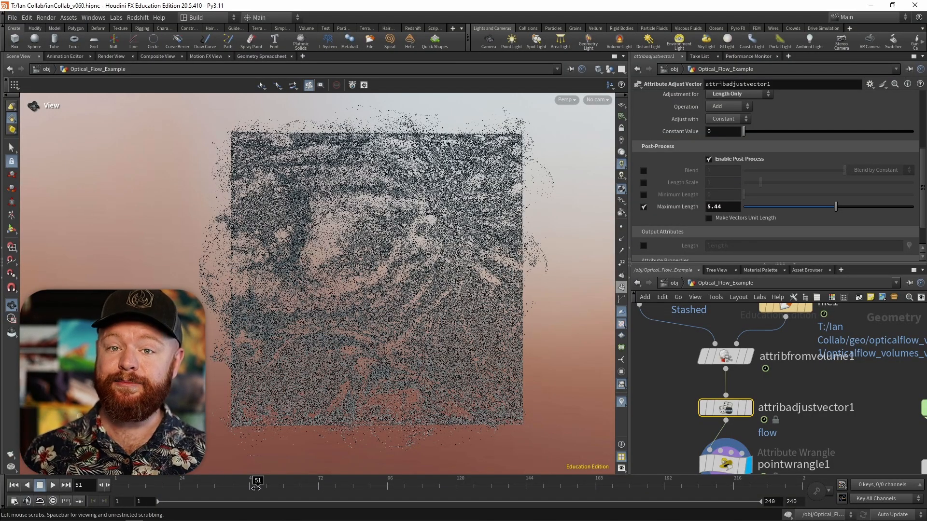
middle_click_drag(778, 443, 788, 386)
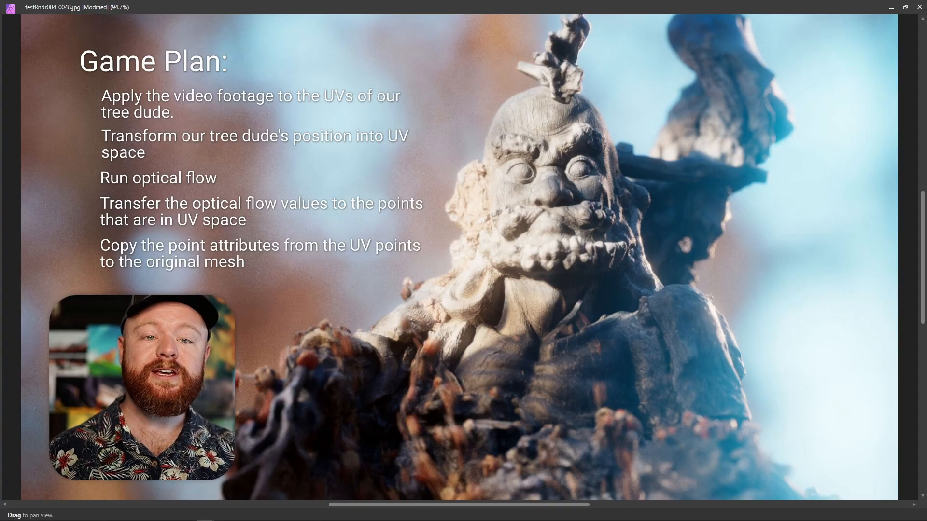
key("t")
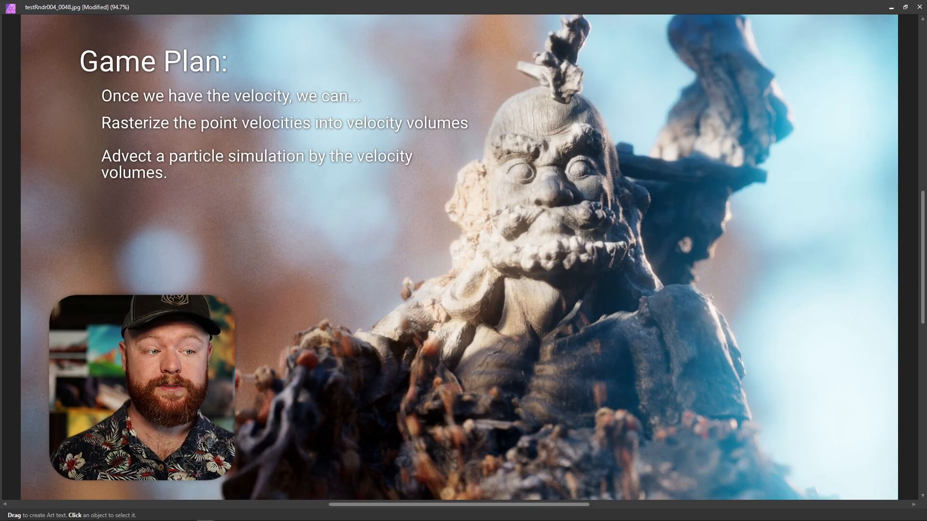
key("h")
key("t")
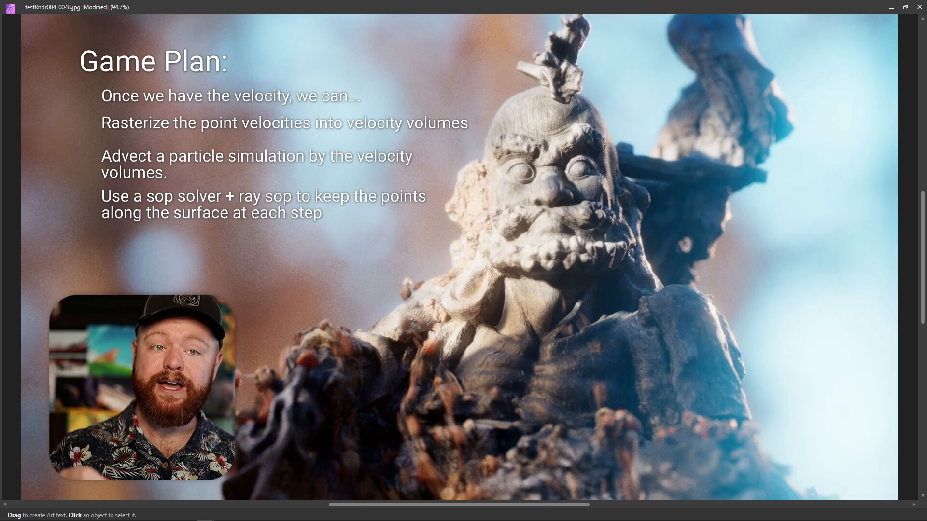
key("space")
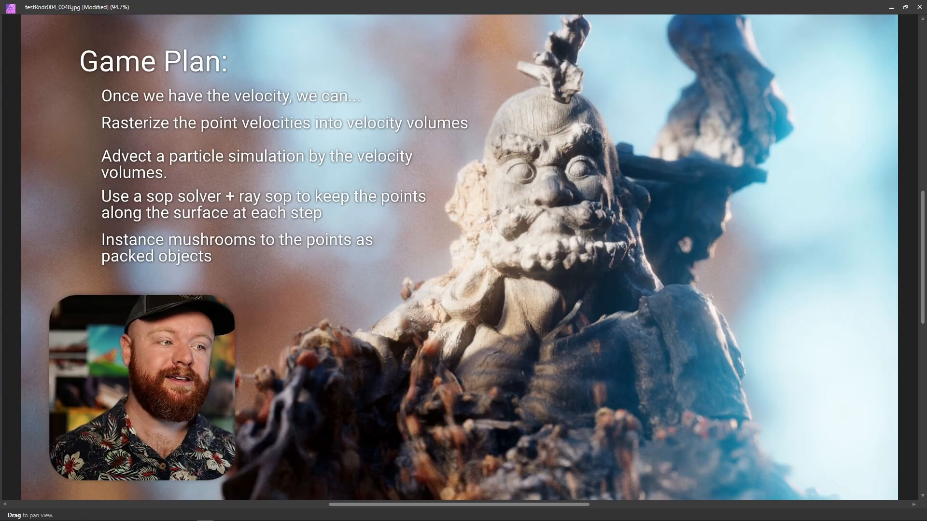
key("t")
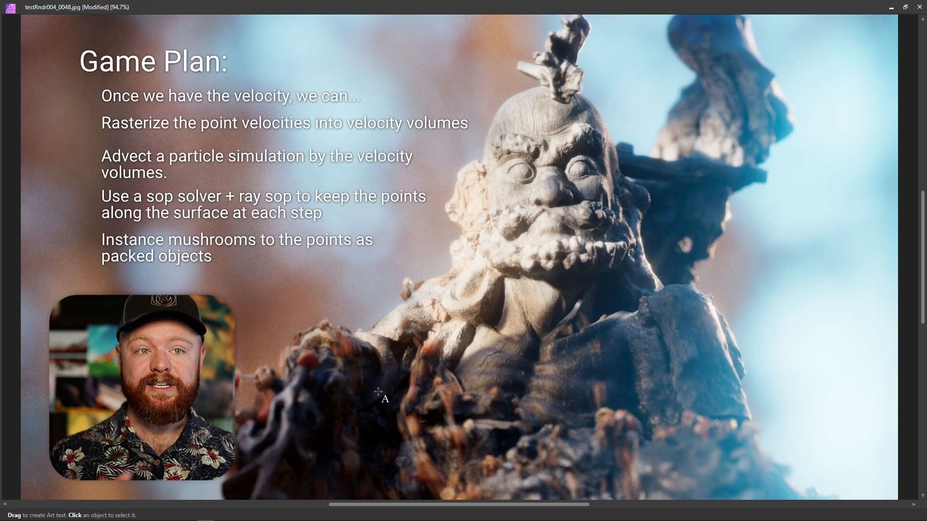
key("h")
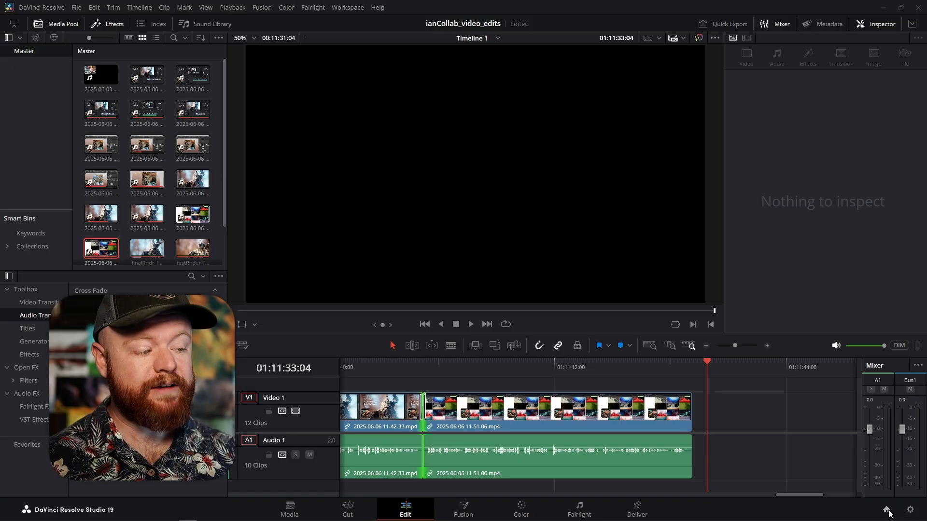
In DaVinci Resolve, open the project manager and create a new project named ianCollab_footage_demo
key("shift+1")
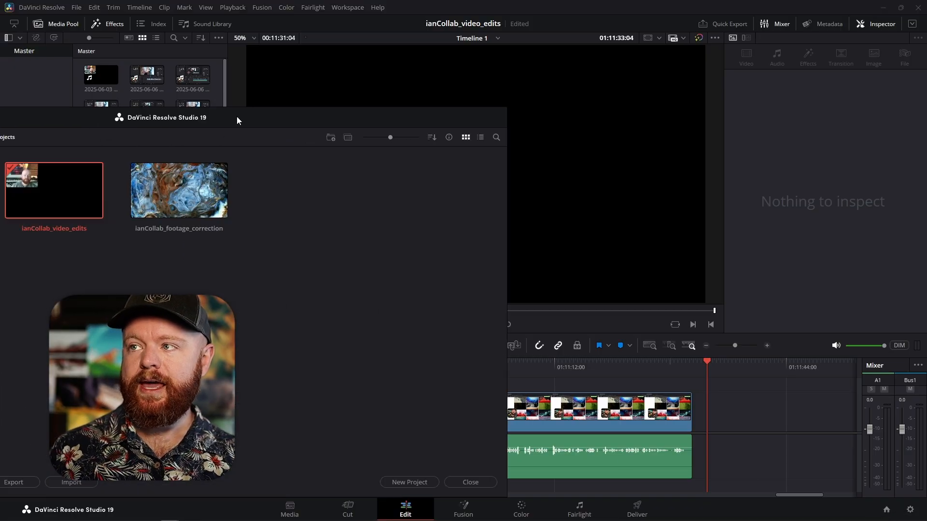
left_click_drag(524, 86, 516, 85)
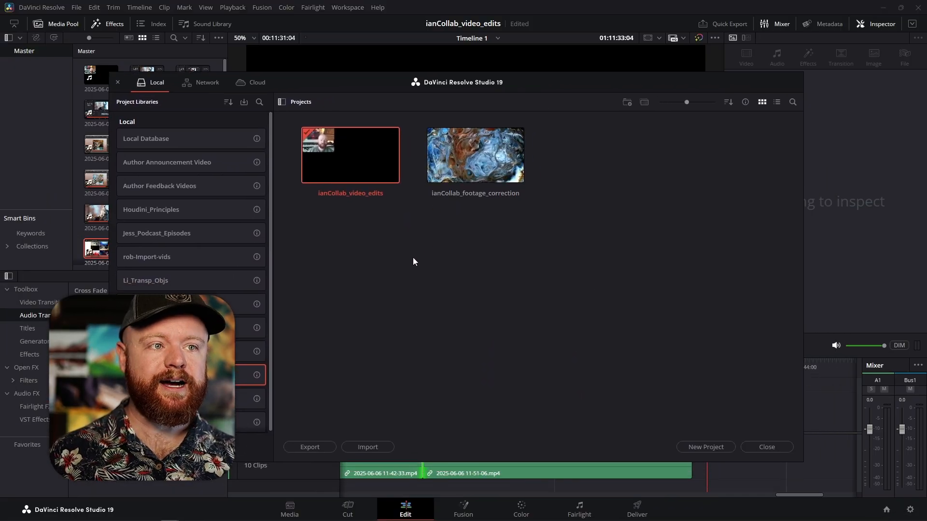
right_click(389, 238)
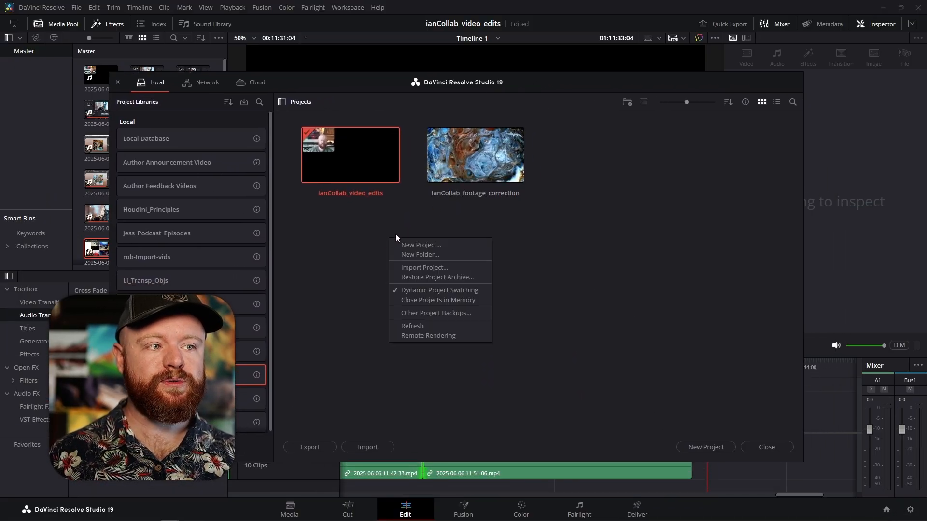
left_click(421, 242)
type("i")
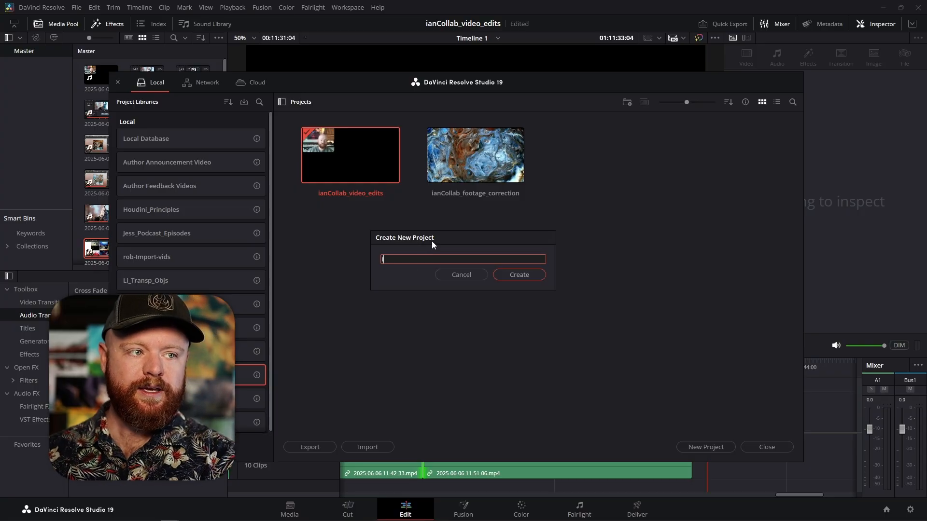
type("anCollab_")
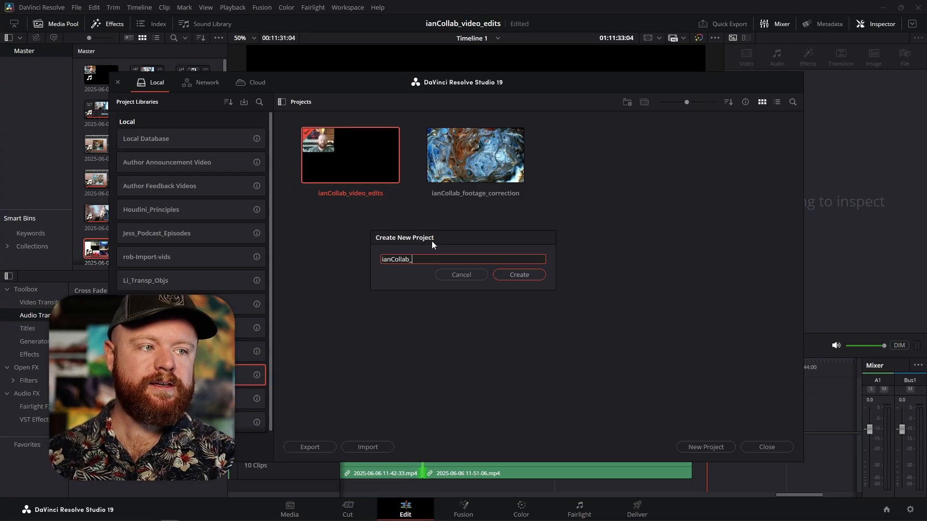
type("foo")
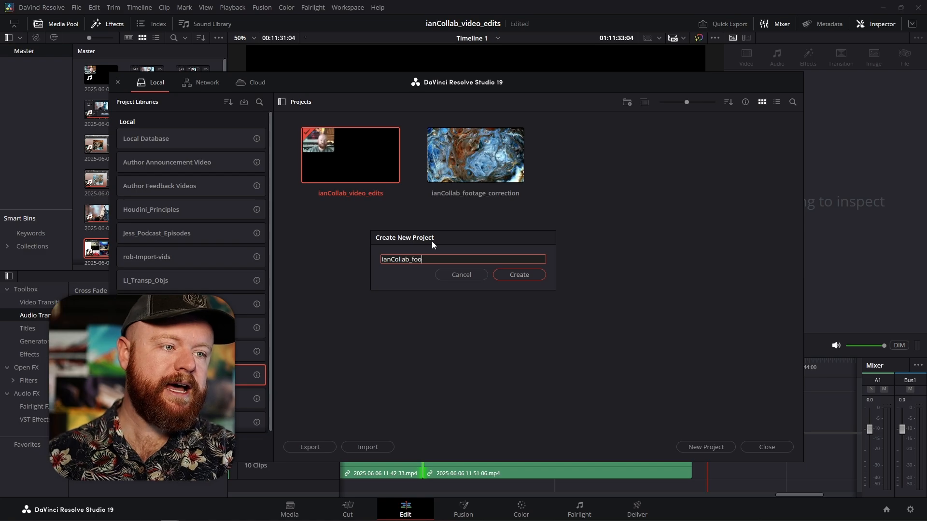
type("tage_edits")
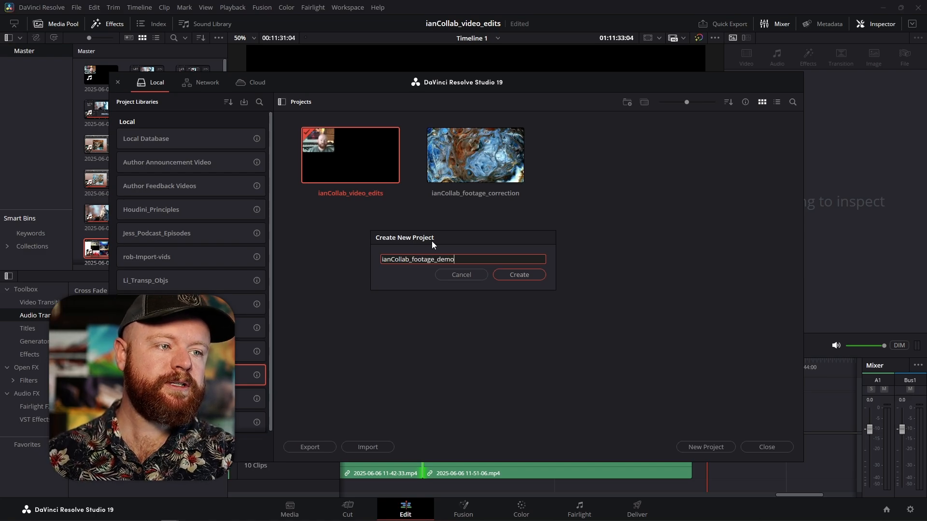
left_click(518, 273)
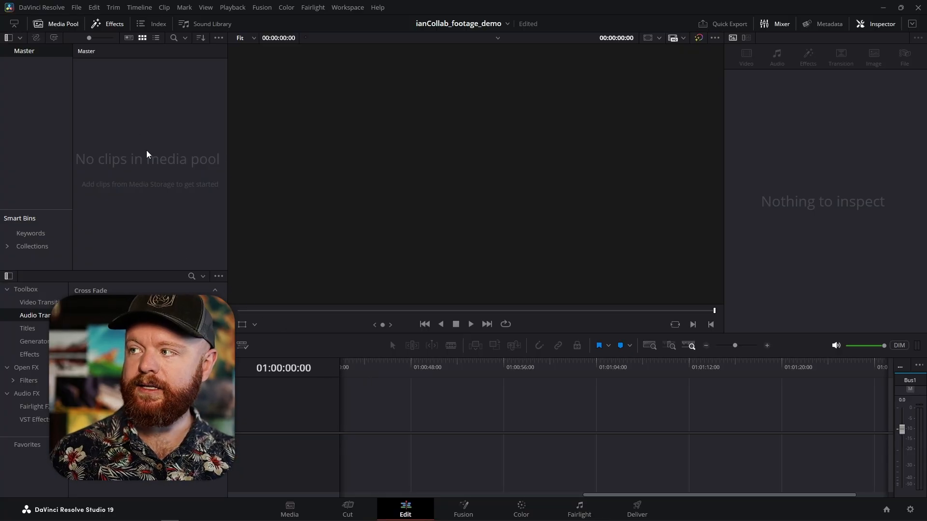
Start a new timeline in the empty media pool with Use Project Settings turned off
right_click(151, 128)
mouse_move(188, 137)
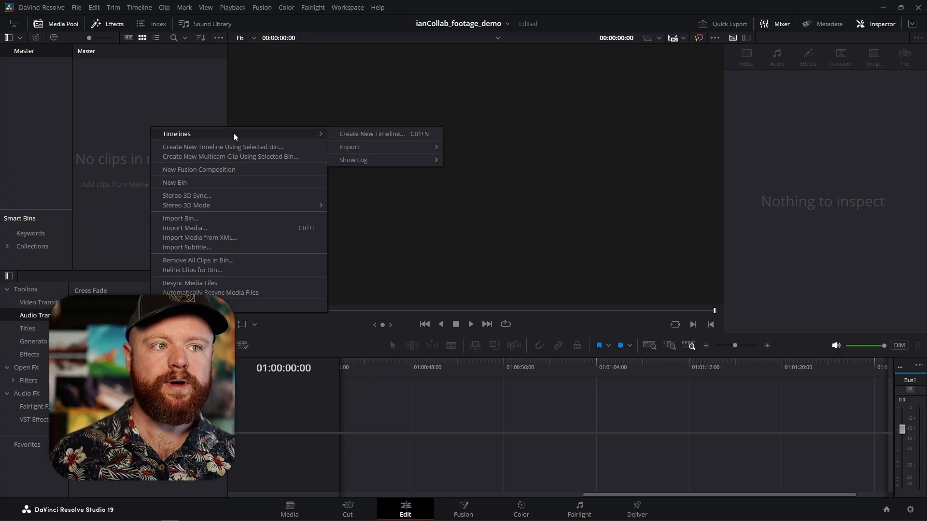
left_click(383, 138)
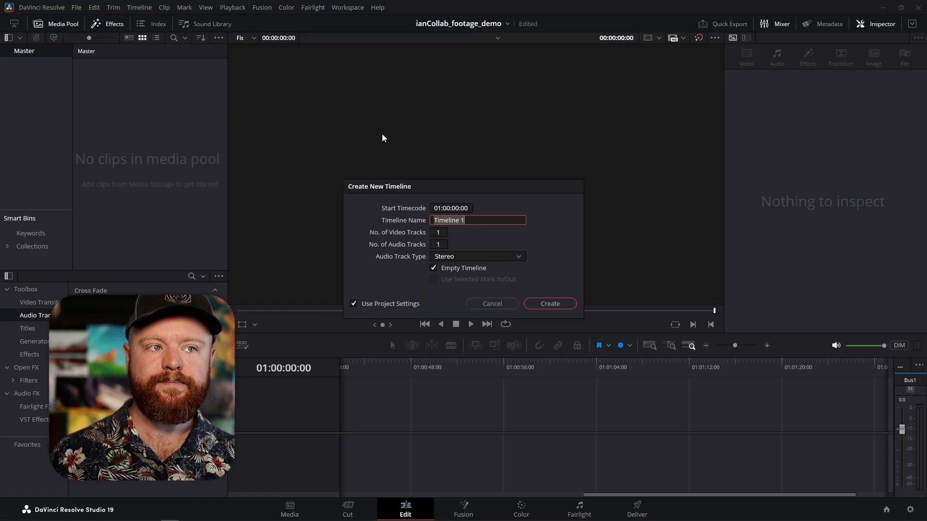
left_click_drag(428, 189, 460, 159)
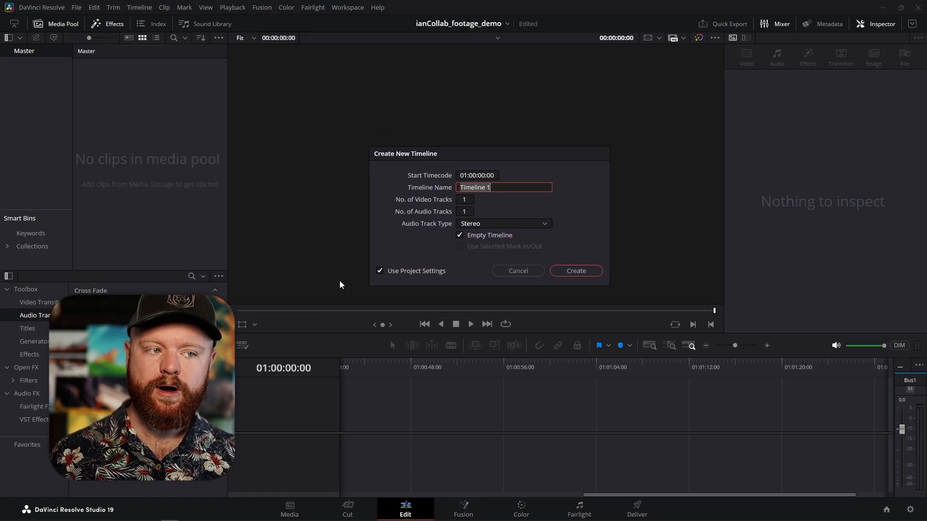
left_click(380, 271)
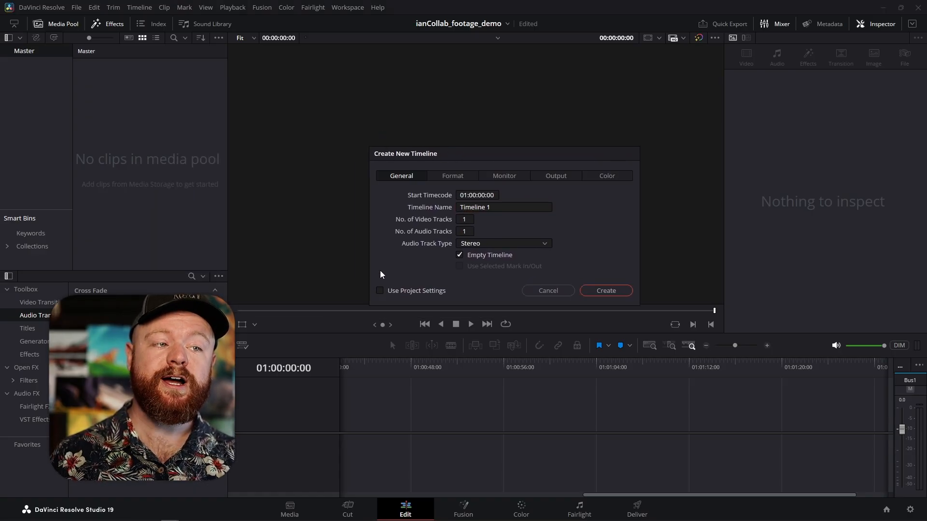
Set a custom timeline resolution of 2048 x 2048 and create the timeline
left_click(445, 176)
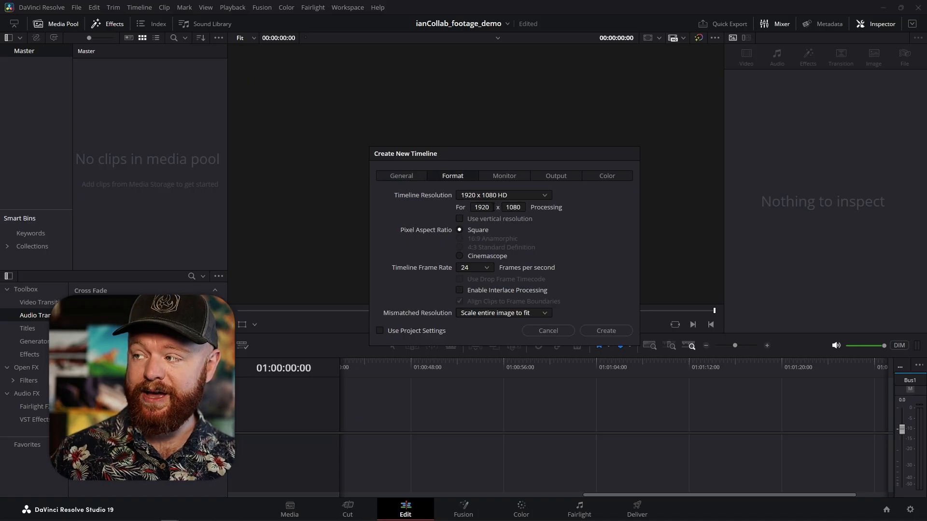
left_click(481, 208)
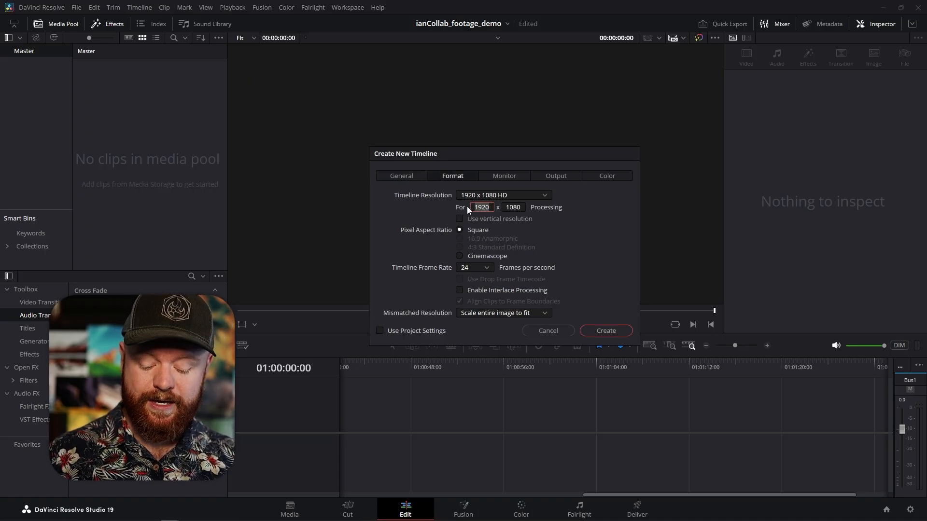
type("2048")
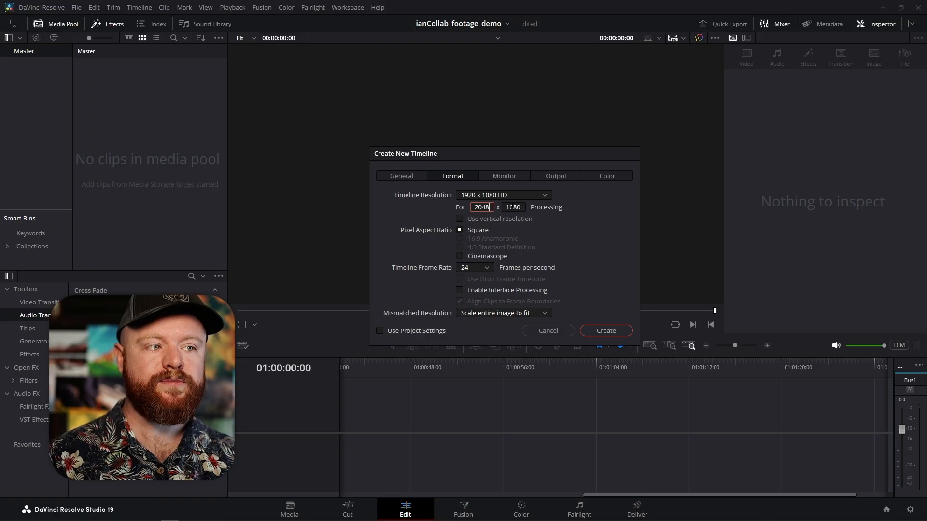
left_click(510, 208)
type("2048")
left_click(598, 229)
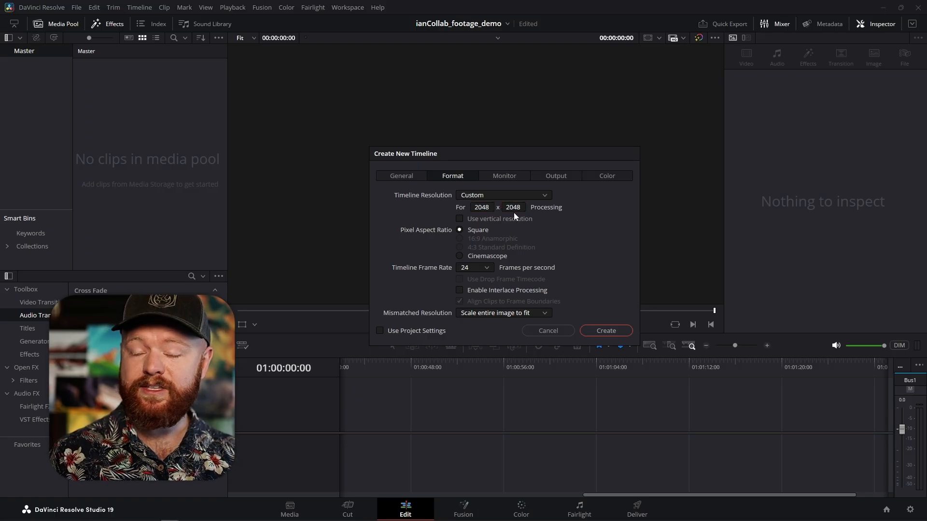
left_click(615, 329)
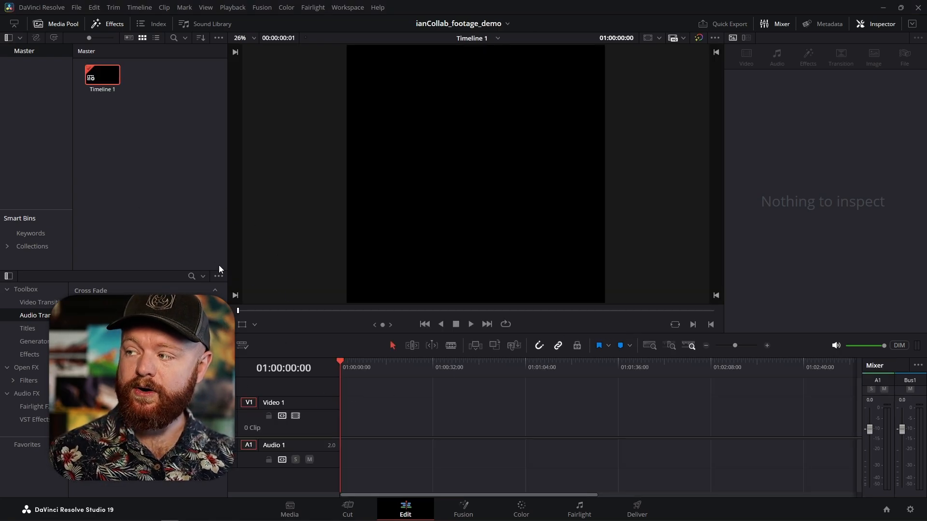
Bring the abstract colorful ink clip from its folder onto the Video 1 track and scrub through it
left_click(45, 512)
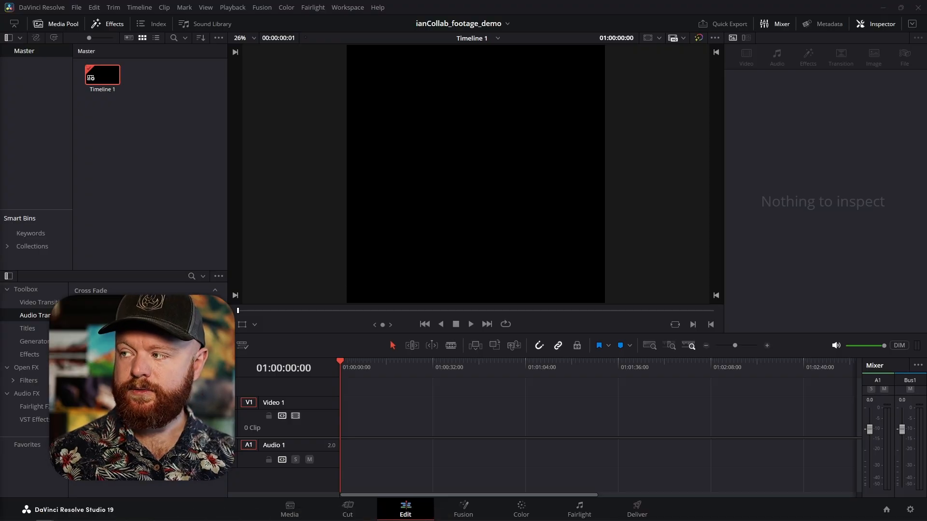
left_click_drag(0, 232, 410, 412)
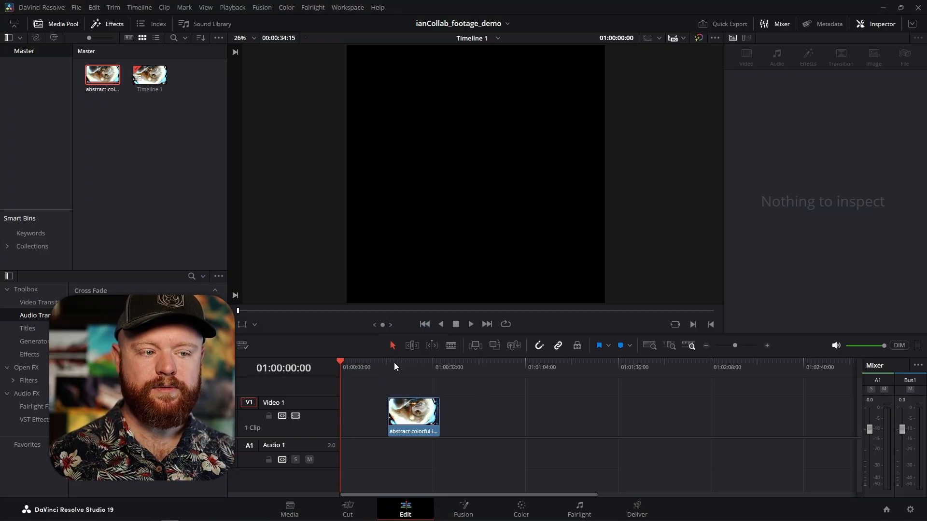
left_click(387, 367)
left_click_drag(392, 368, 415, 367)
Select the ink clip and increase its linked X and Y zoom to enlarge it in the square frame
left_click(423, 412)
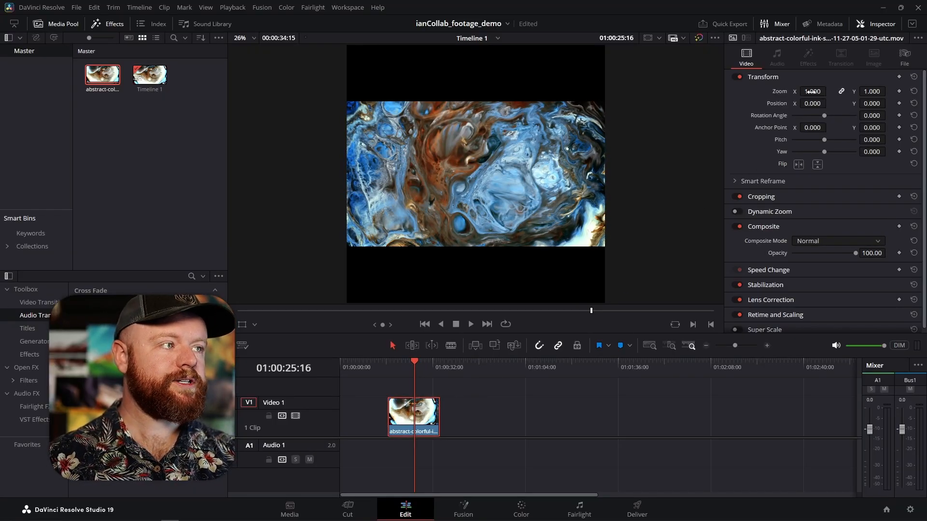
left_click_drag(810, 91, 829, 91)
mouse_move(412, 373)
left_mouse_down()
mouse_move(395, 372)
mouse_move(441, 373)
mouse_move(413, 373)
left_mouse_up()
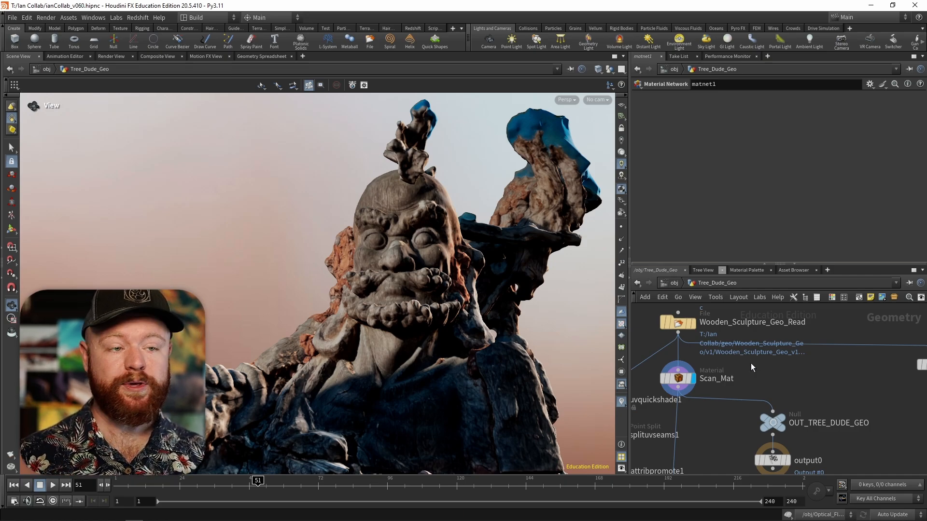
In Houdini, display the FX_Mat material node on the sculpture and open matnet1 to view its material builders
middle_click_drag(811, 372, 688, 375)
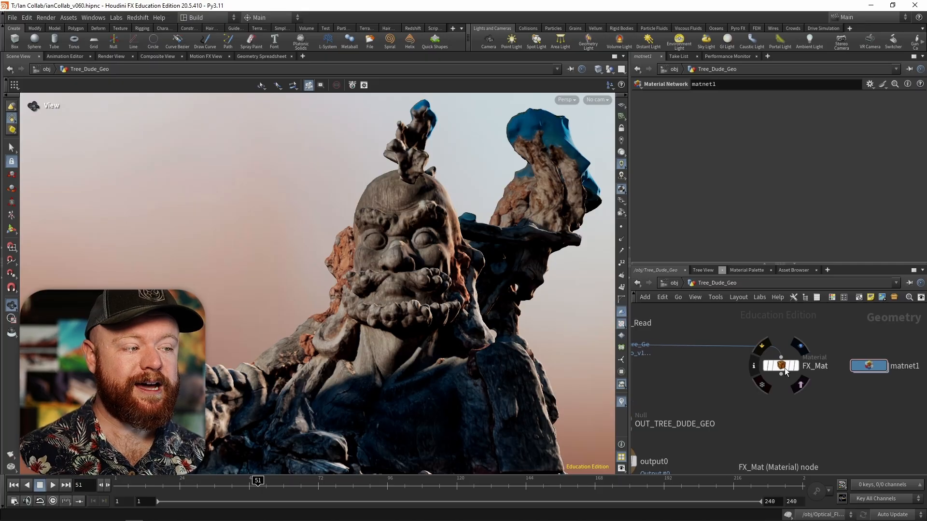
left_click(796, 366)
middle_click_drag(872, 367, 832, 363)
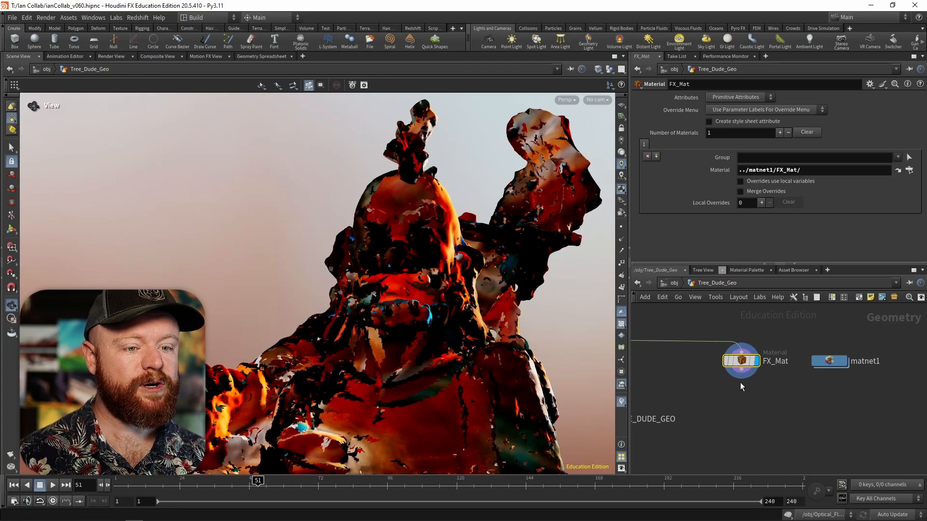
left_click(832, 363)
double_click(832, 363)
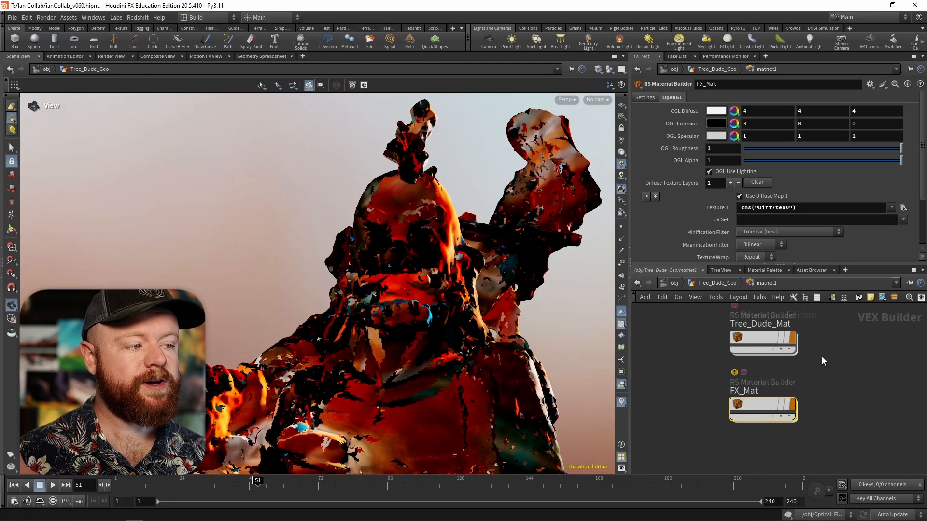
Inspect the Diff texture node feeding the tri-planar projection inside FX_Mat, and play the TestRndr_v1.mp4 render in djv
double_click(759, 407)
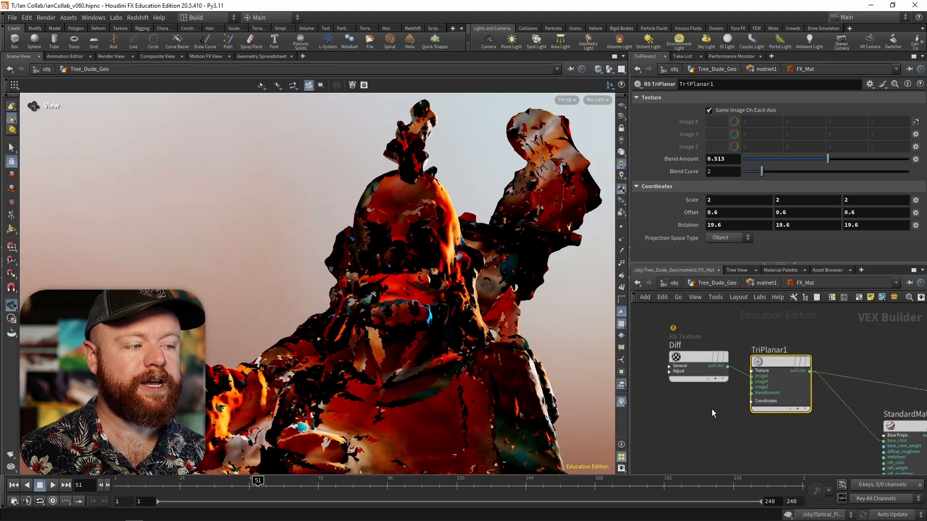
left_click(699, 360)
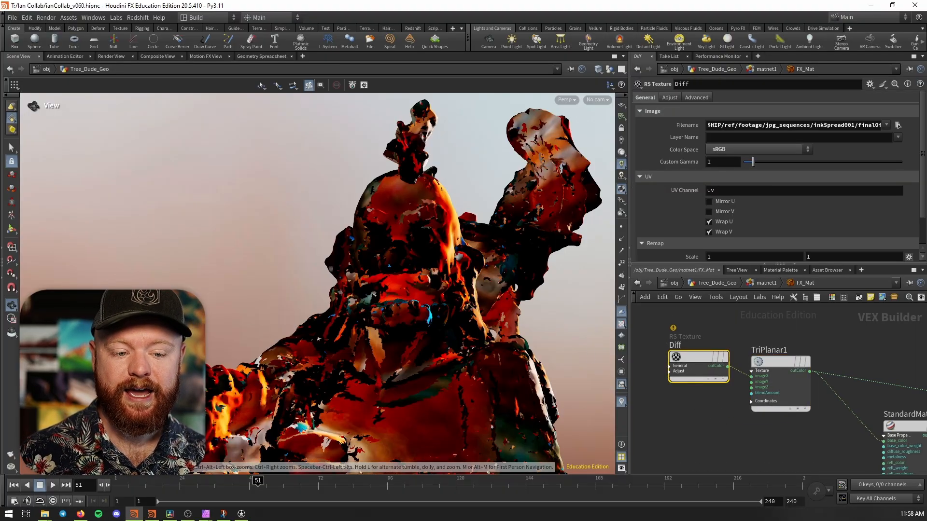
left_click(170, 513)
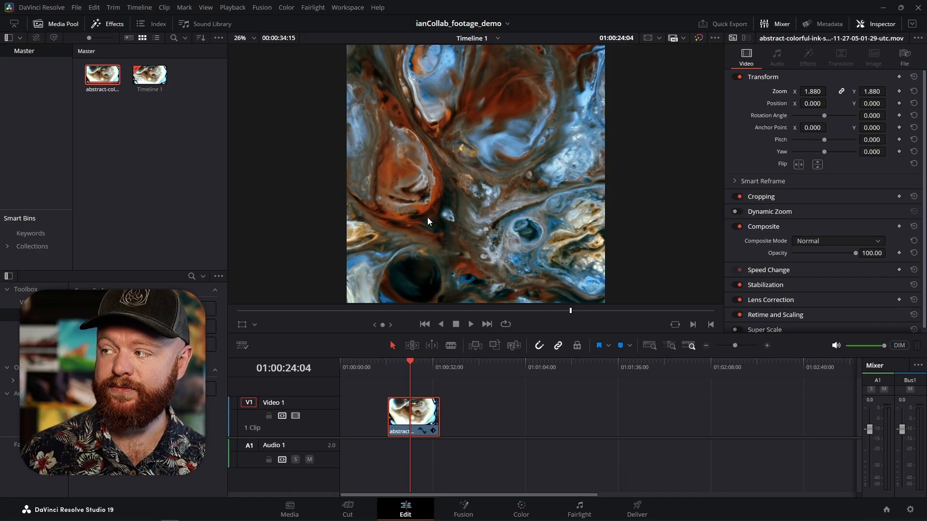
left_click(134, 514)
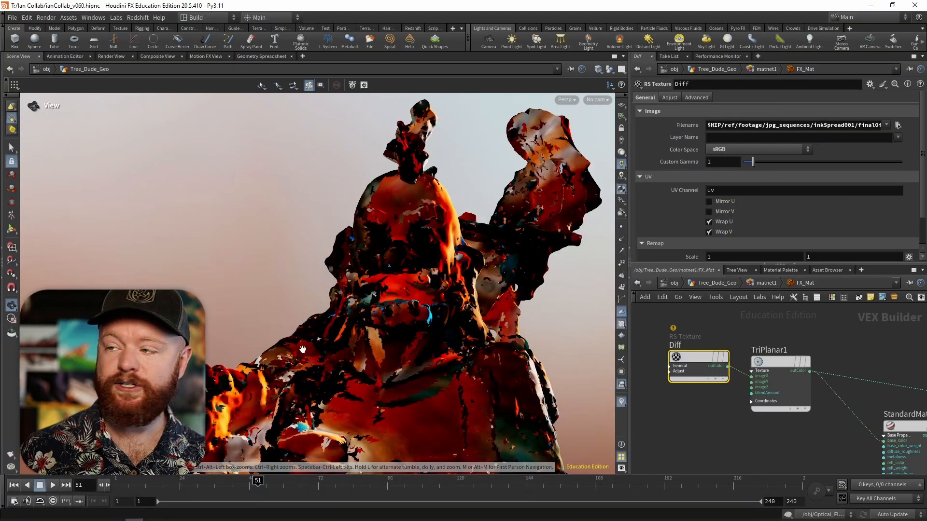
middle_click_drag(818, 337, 739, 329)
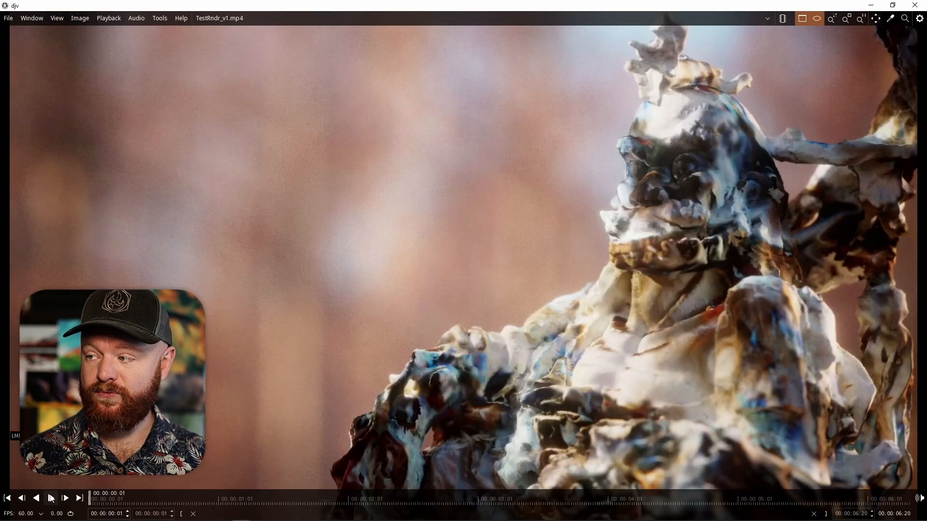
left_click(50, 498)
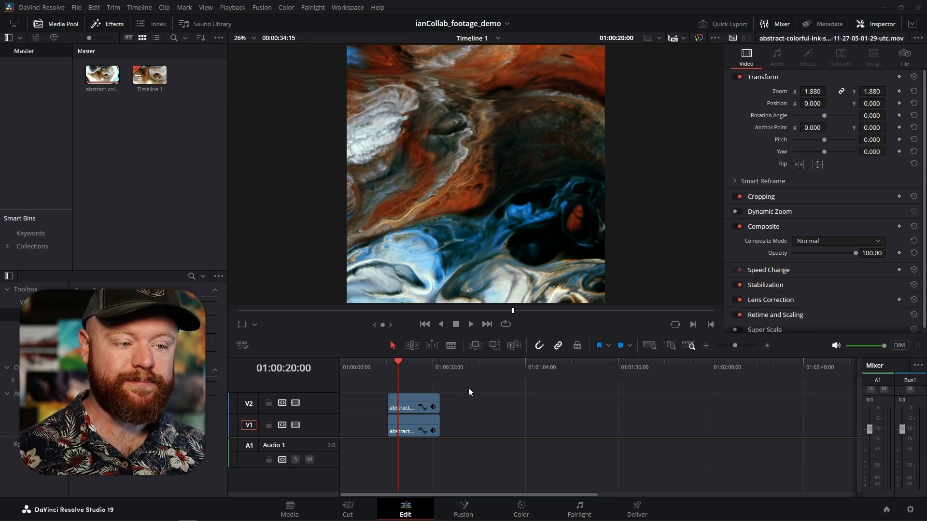
In DaVinci Resolve, delete the duplicate ink clip on Video 2 and try shifting the remaining clip's X position
left_click_drag(397, 365, 401, 365)
left_click(420, 411)
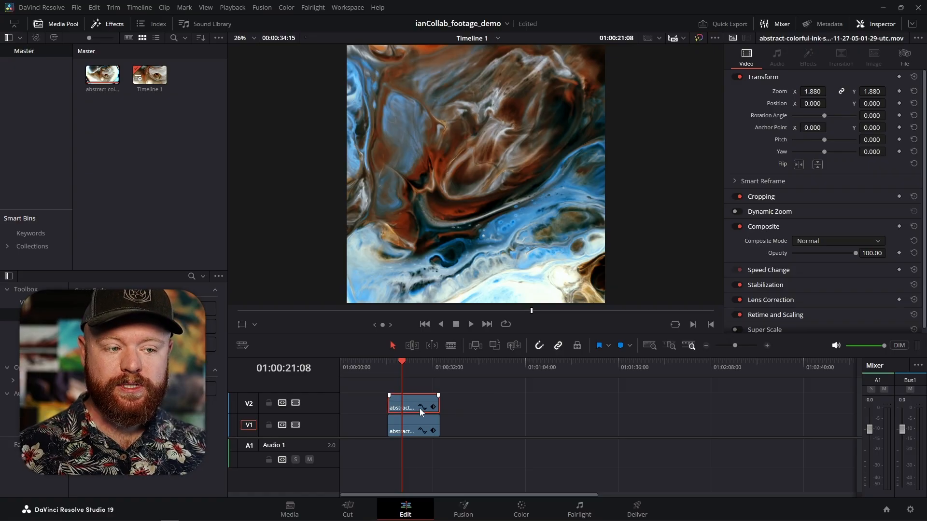
left_click(433, 426)
left_click_drag(402, 373, 398, 374)
left_click_drag(498, 403, 416, 436)
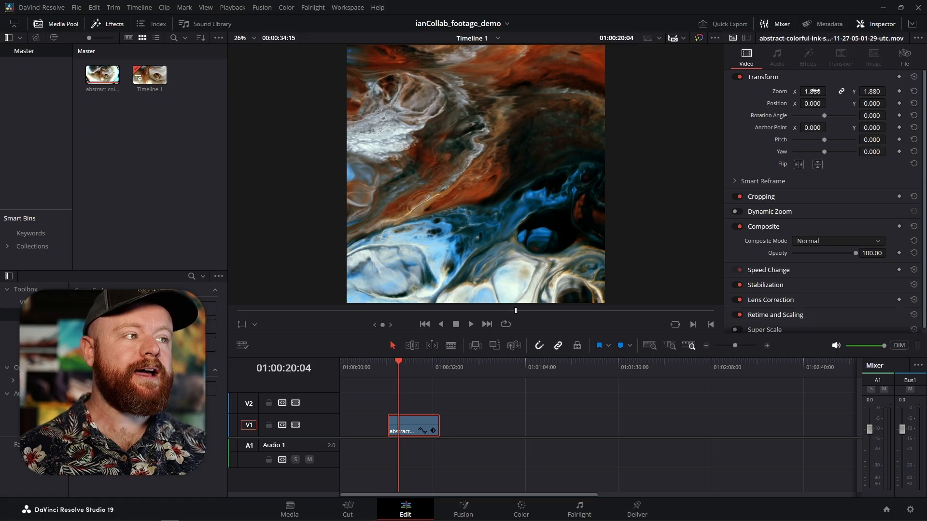
left_click_drag(814, 102, 713, 108)
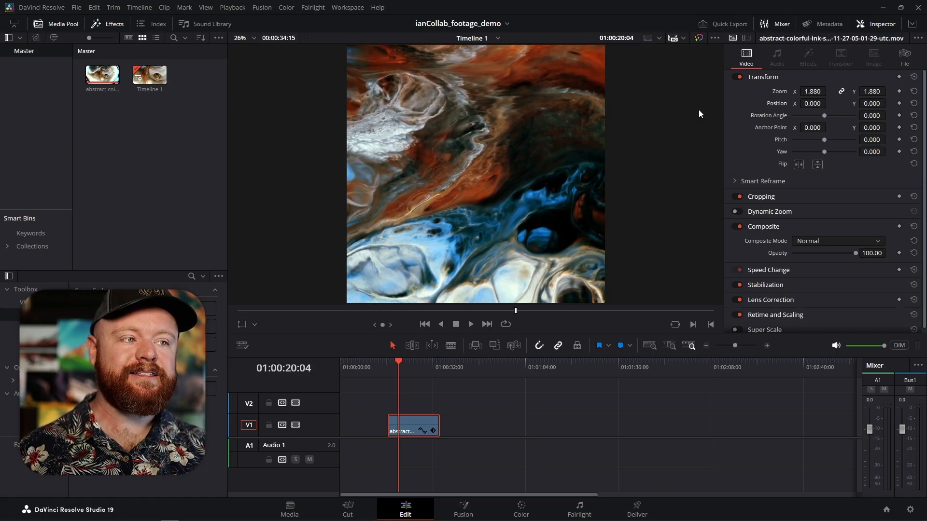
Play part of the ink clip and mark the in and out points at its start and end
left_click(396, 364)
key("space")
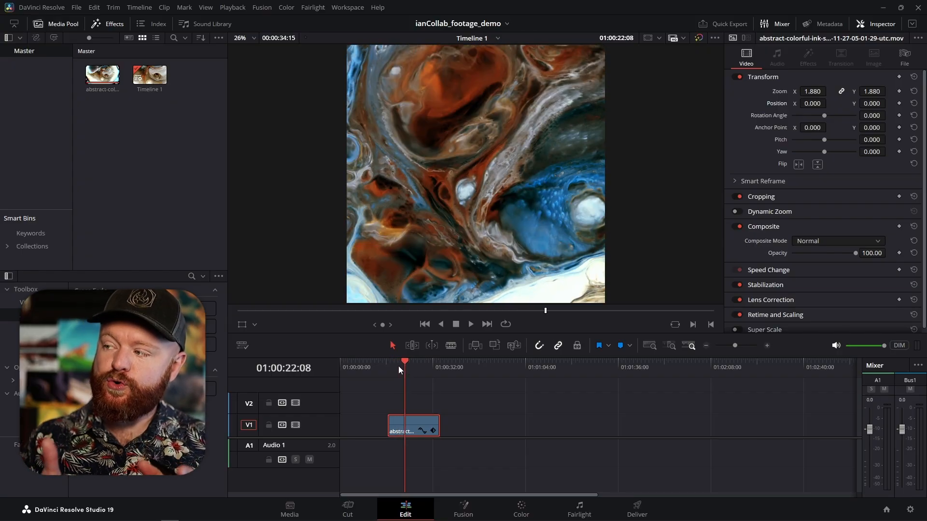
left_click(386, 369)
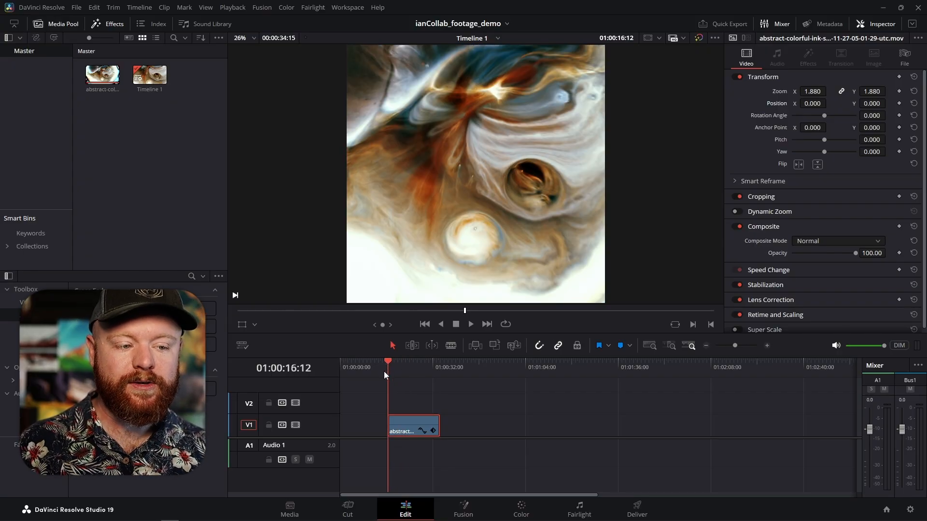
key("i")
mouse_move(424, 364)
left_mouse_down()
mouse_move(456, 369)
mouse_move(440, 371)
left_mouse_up()
key("o")
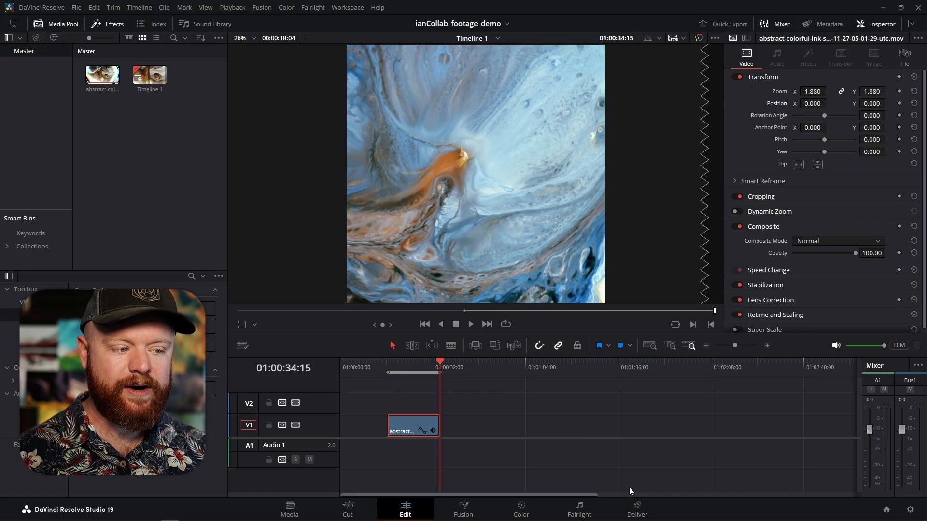
Render the in/out range as a TIFF, RGB 8 bits sequence named Square_Crop_Bake at timeline resolution
left_click(637, 510)
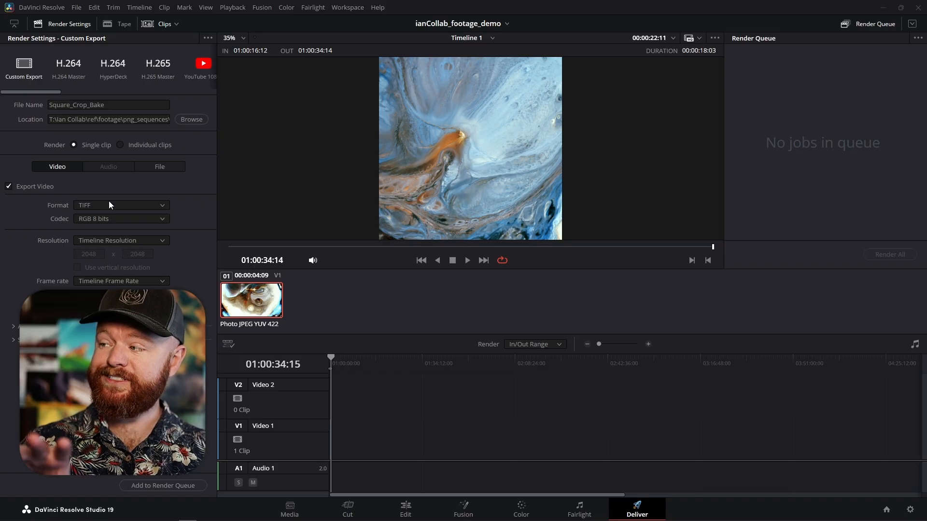
left_click(112, 107)
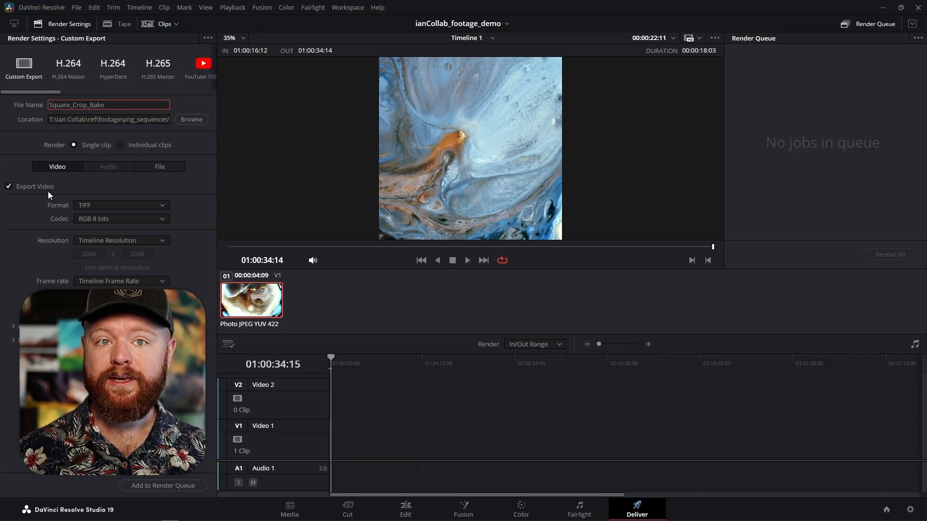
left_click(152, 487)
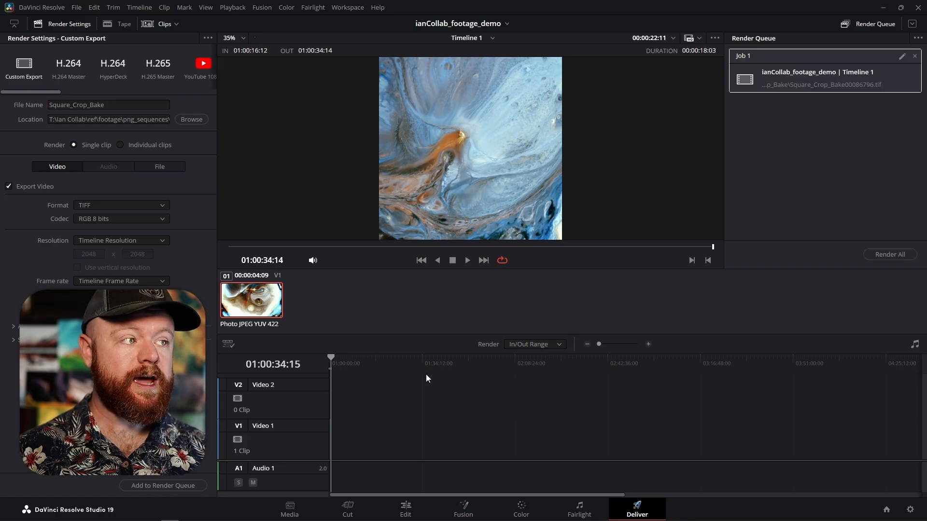
left_click(888, 254)
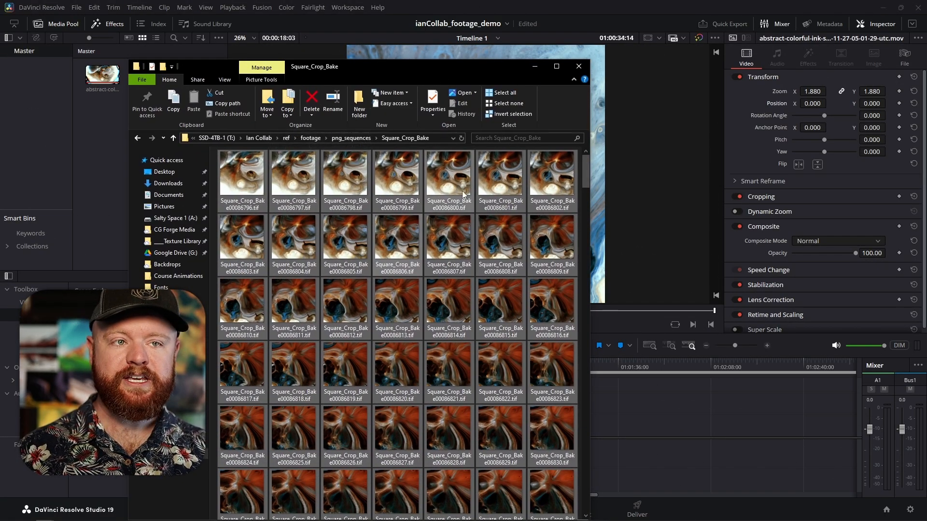
Add the rendered Square_Crop_Bake sequence to Video 1 after the ink clip, and undo a trial shift of its X position
key("super+Down")
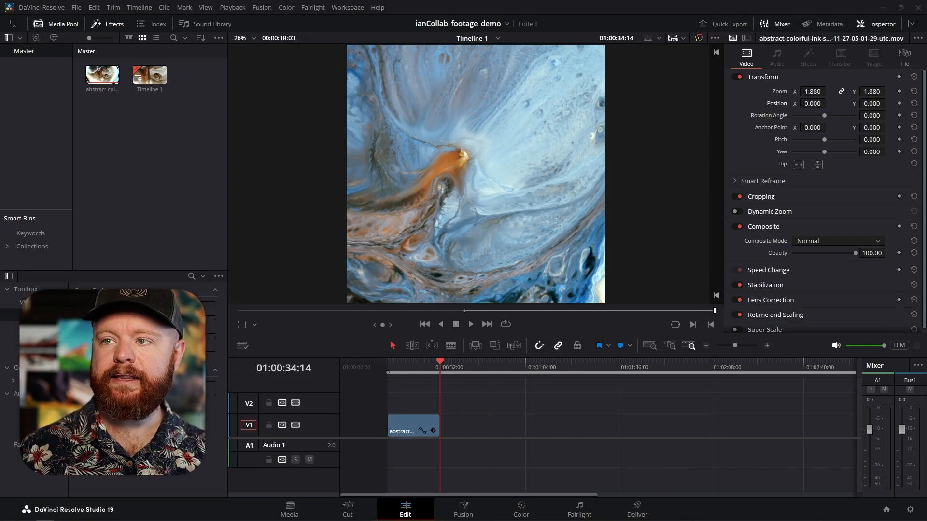
left_click_drag(193, 299, 468, 426)
left_click(471, 370)
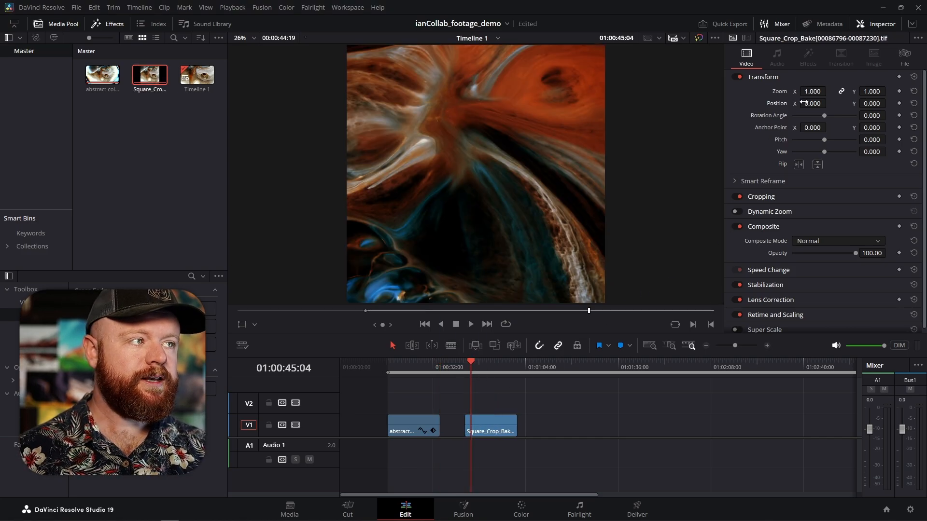
left_click_drag(813, 103, 650, 110)
key("ctrl+z")
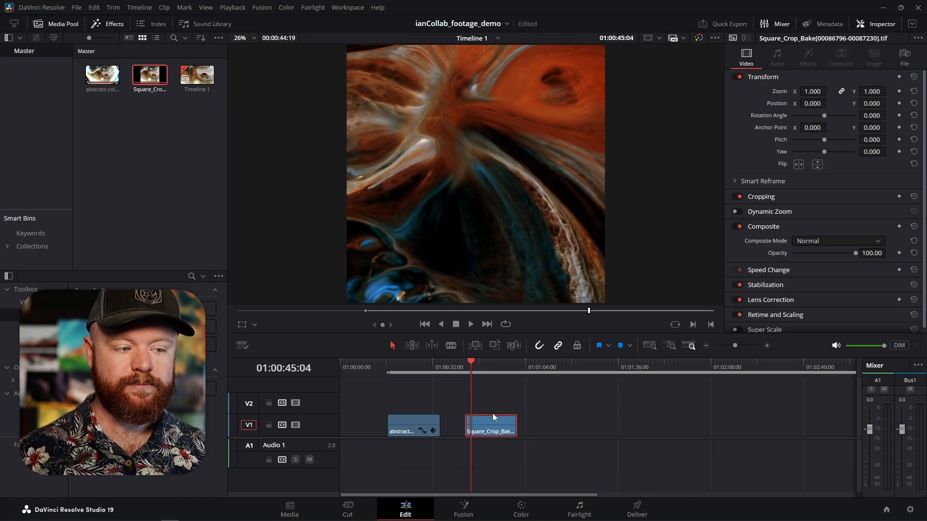
Duplicate the Square_Crop_Bake clip and stack the copy directly above the original on Video 2
left_click_drag(473, 366, 516, 366)
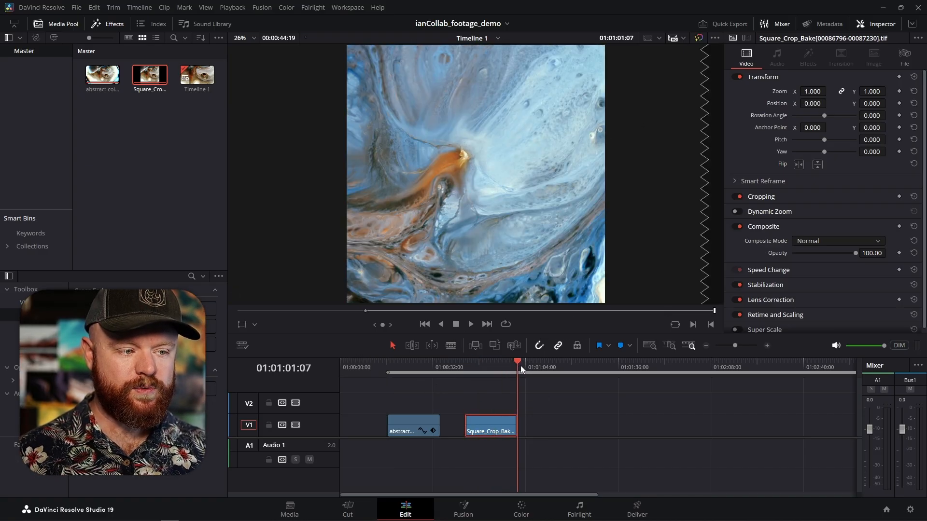
key("ctrl+v")
left_click_drag(543, 416, 492, 399)
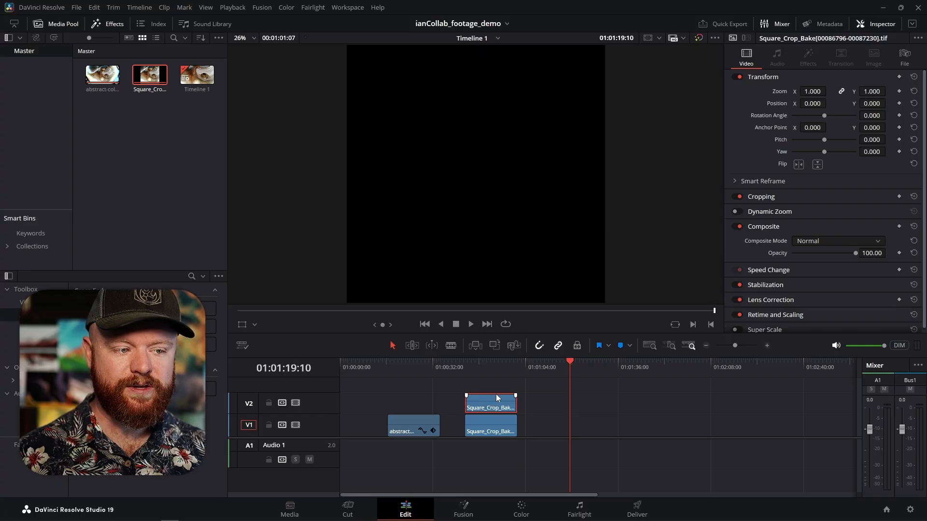
Set the Square_Crop_Bake clip positions to X 1024, Y 1024 on Video 1 and X 1024, Y -1024 on Video 2
left_click(479, 367)
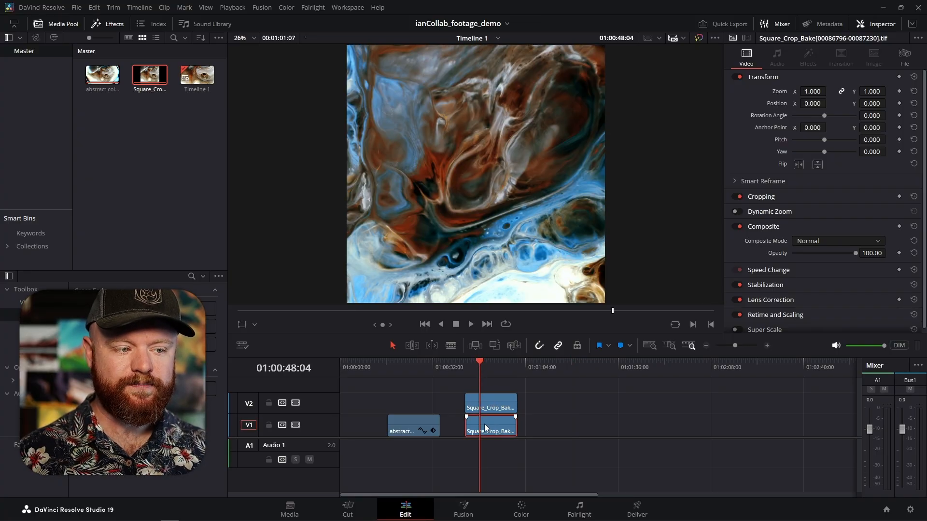
left_click_drag(815, 102, 810, 104)
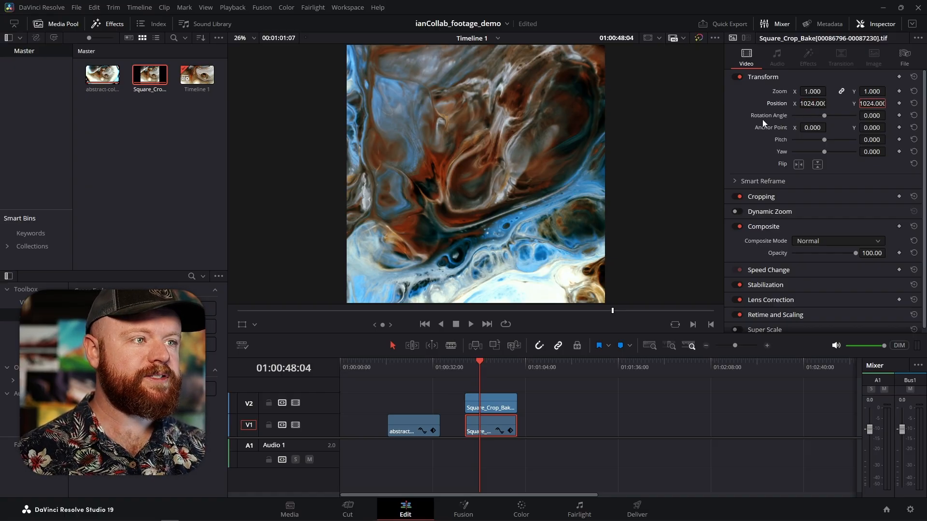
left_click(496, 401)
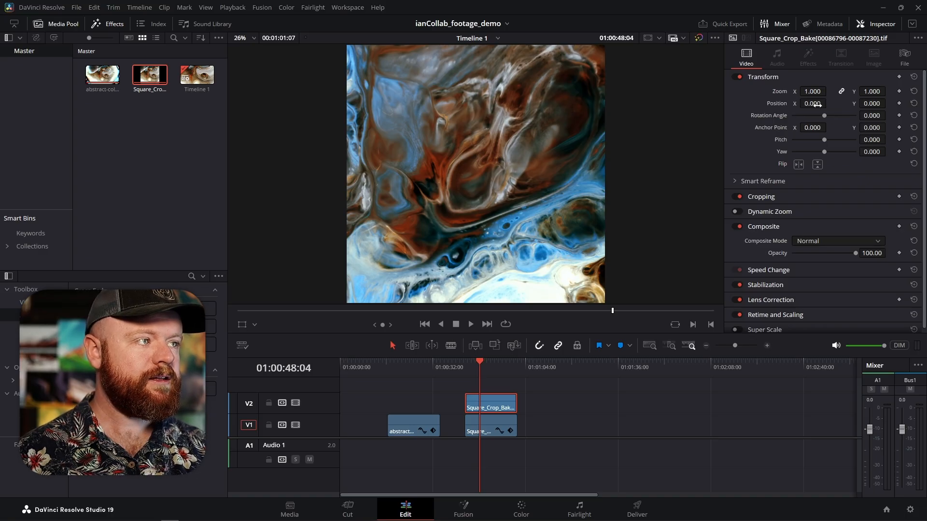
left_click_drag(814, 104, 814, 105)
type("1024")
key("Return")
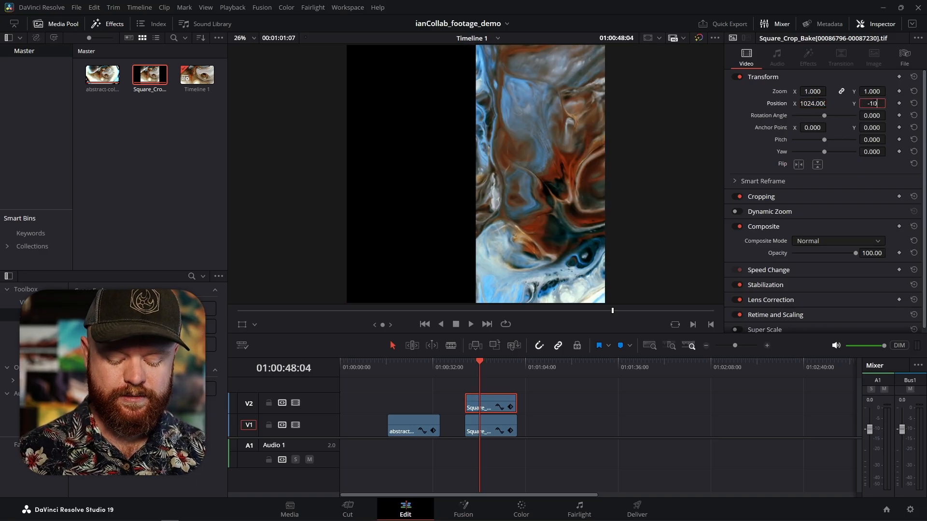
left_click(873, 103)
type("-1024")
key("Return")
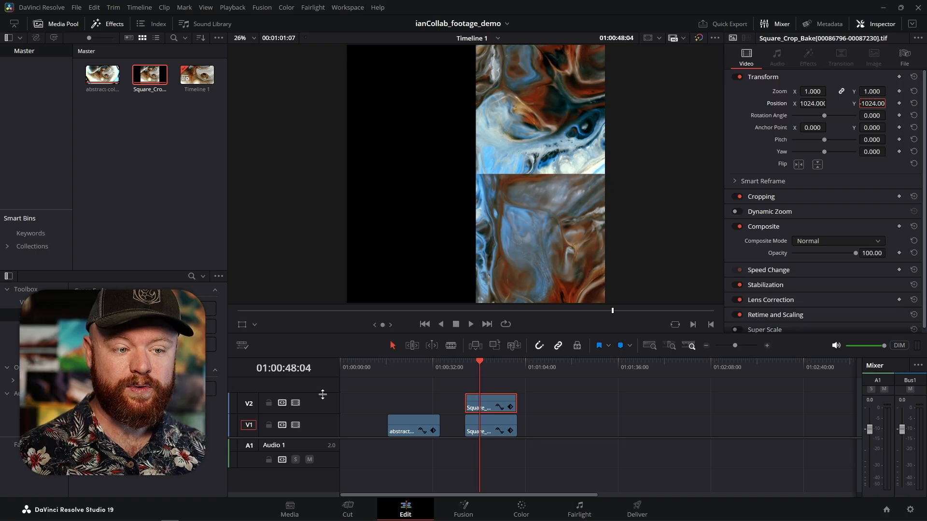
Reduce the video track heights and stack copies on Video 3 and Video 4 to fill the frame, with Video 4 at X -1024, Y 1024
left_click_drag(323, 395, 319, 425)
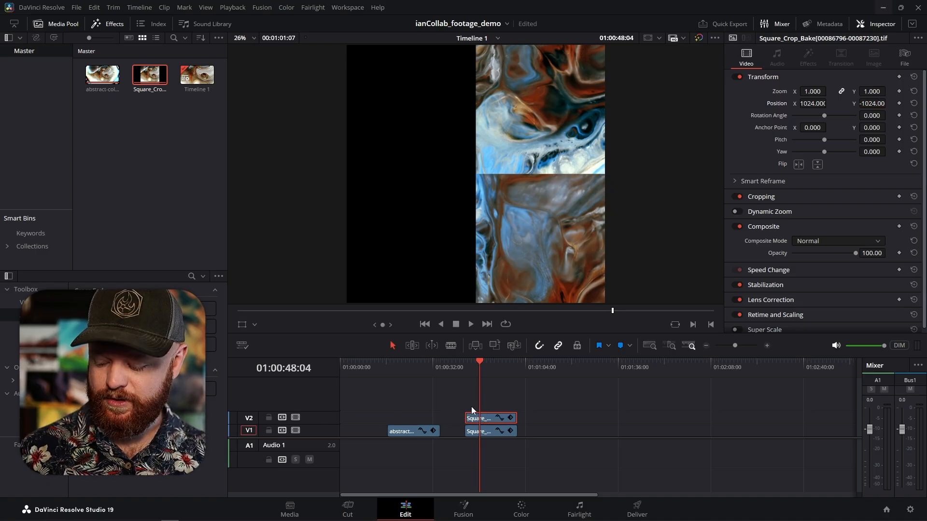
left_click(523, 369)
mouse_move(478, 418)
left_mouse_down()
mouse_move(540, 419)
mouse_move(475, 406)
left_mouse_up()
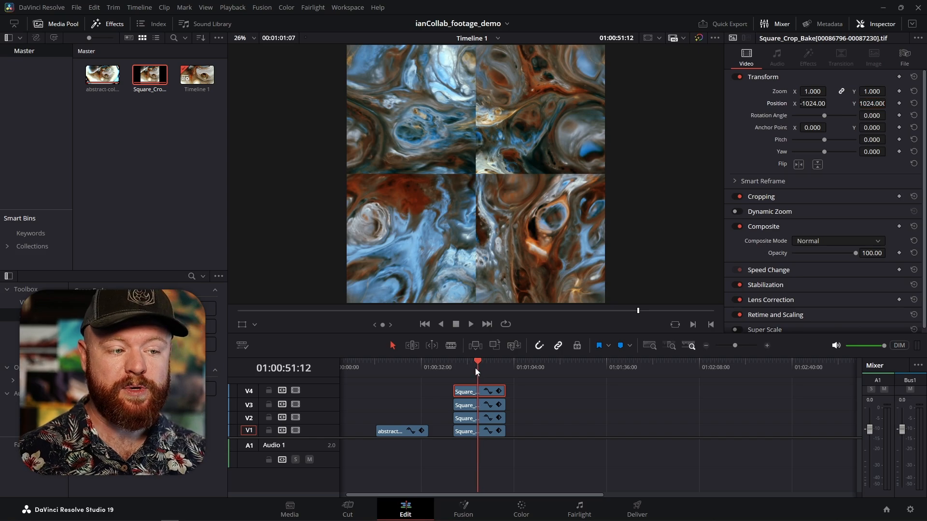
Combine the four stacked Square_Crop_Bake clips into a compound clip named repeatable_compound_clip
mouse_move(474, 368)
left_mouse_down()
mouse_move(464, 368)
mouse_move(465, 380)
mouse_move(462, 366)
left_mouse_up()
left_click_drag(555, 389, 475, 442)
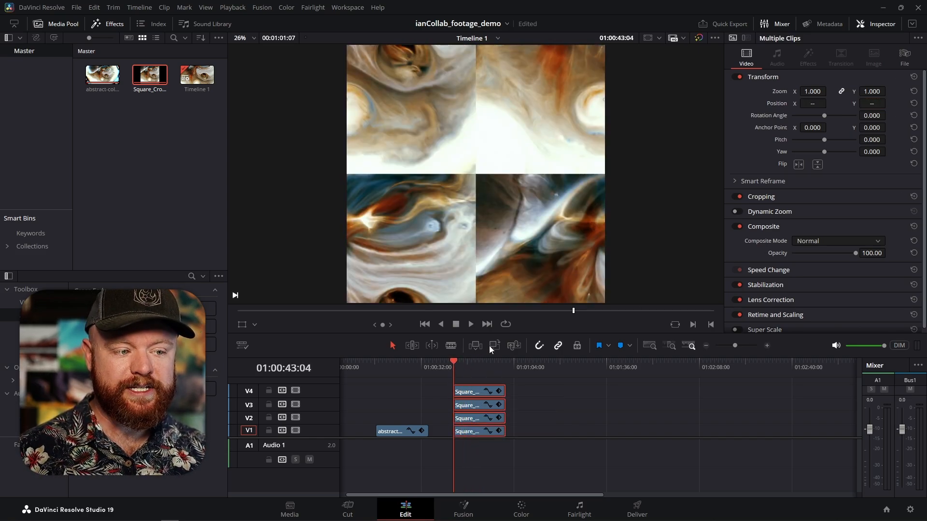
right_click(476, 393)
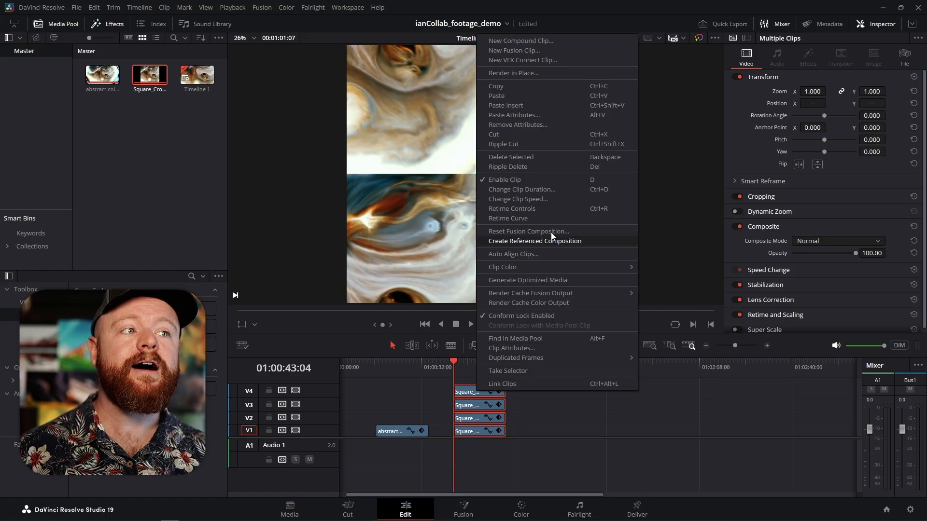
left_click(547, 43)
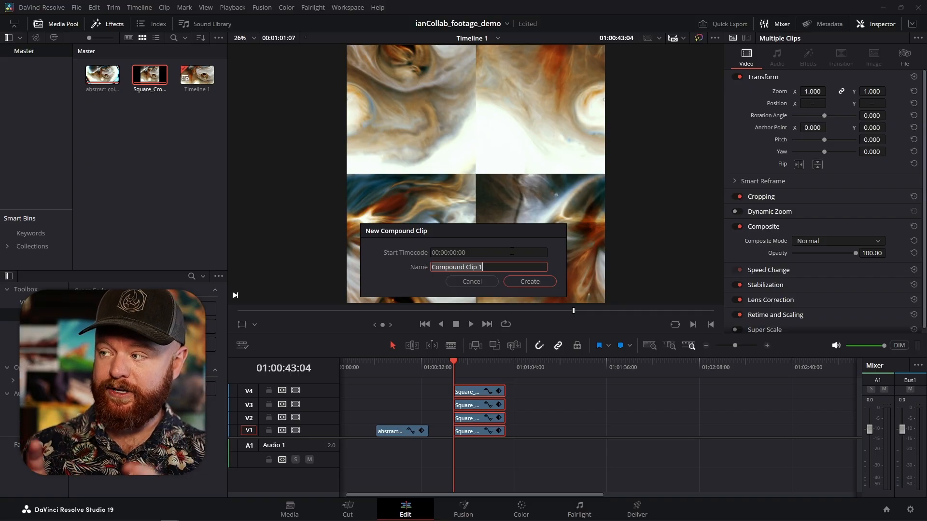
key("BackSpace")
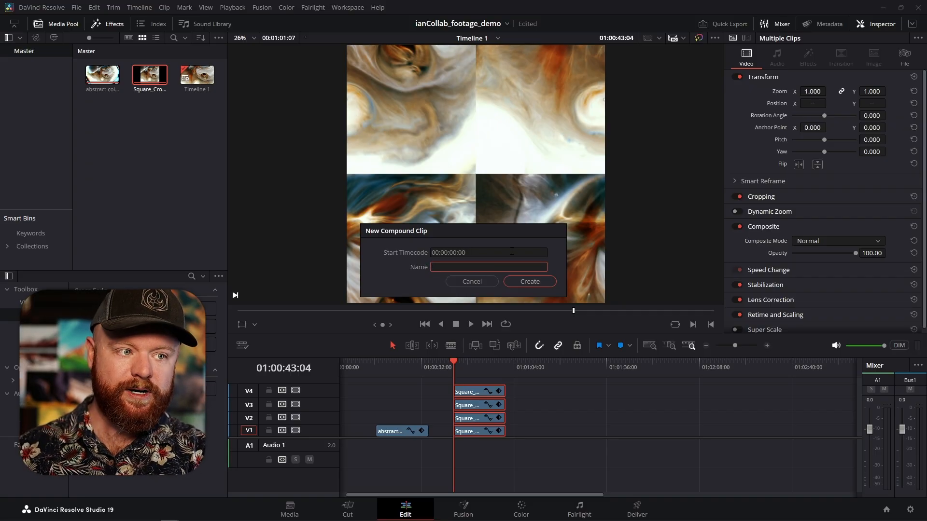
type("repeatab")
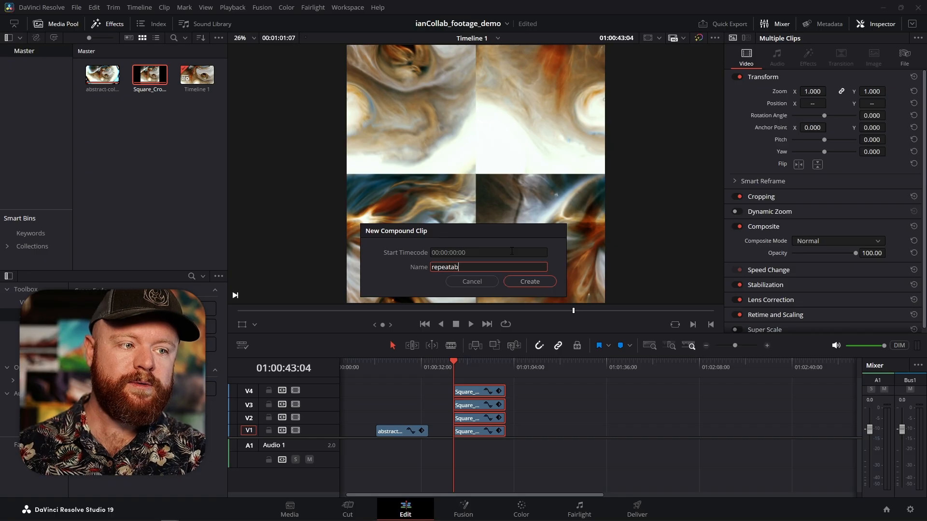
type("le_compoun")
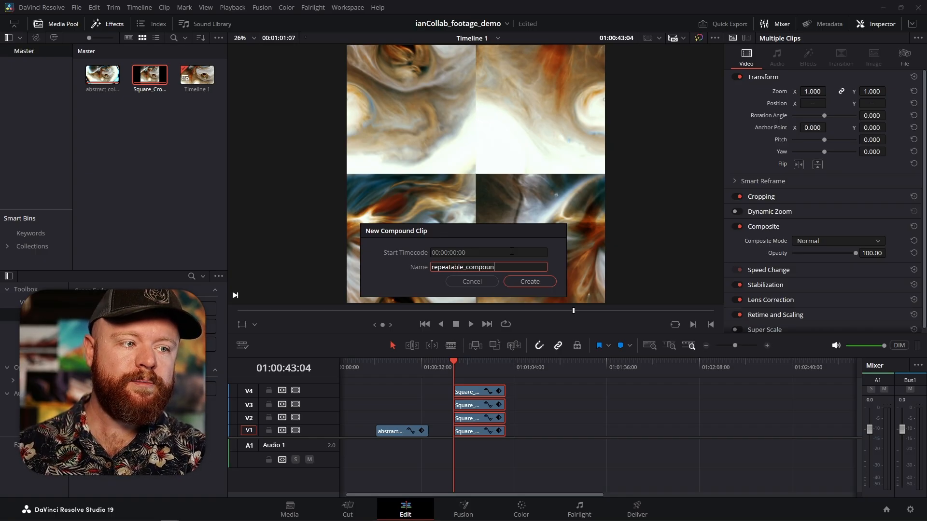
type("d_clip")
key("Return")
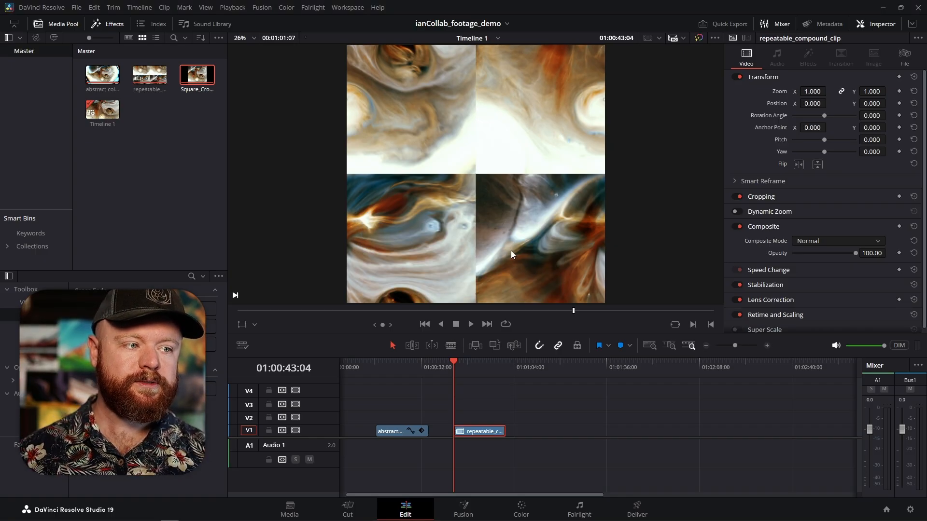
Open the compound clip in Fusion and add a Paint node below the connection between MediaIn1 and MediaOut1
left_click(471, 512)
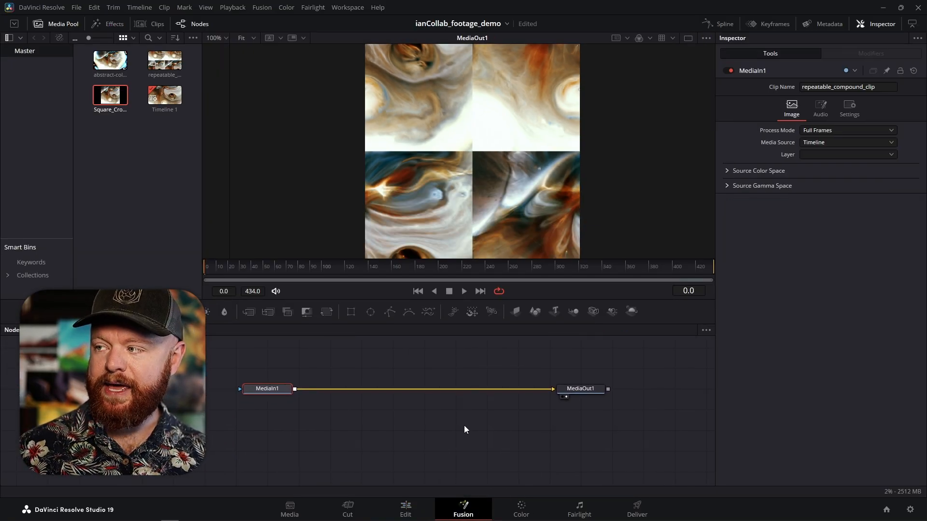
left_click(456, 422)
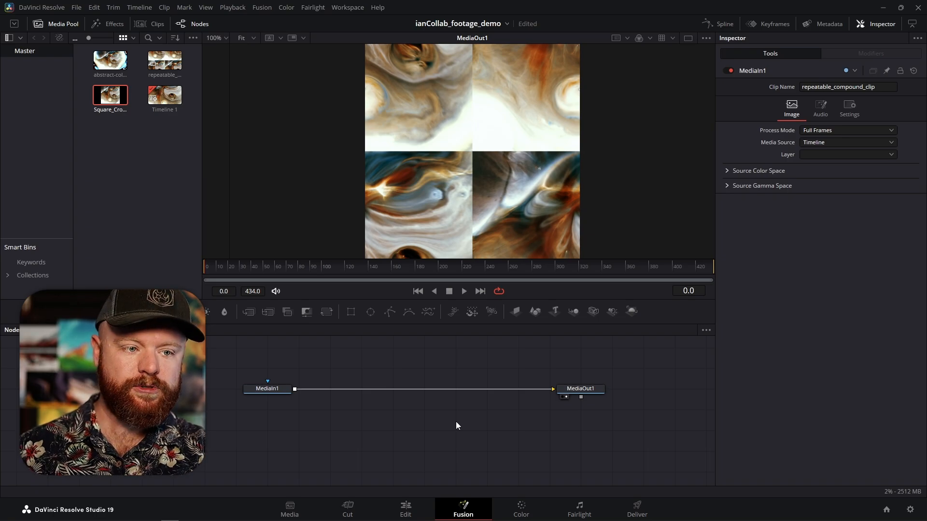
key("shift+space")
type("nt")
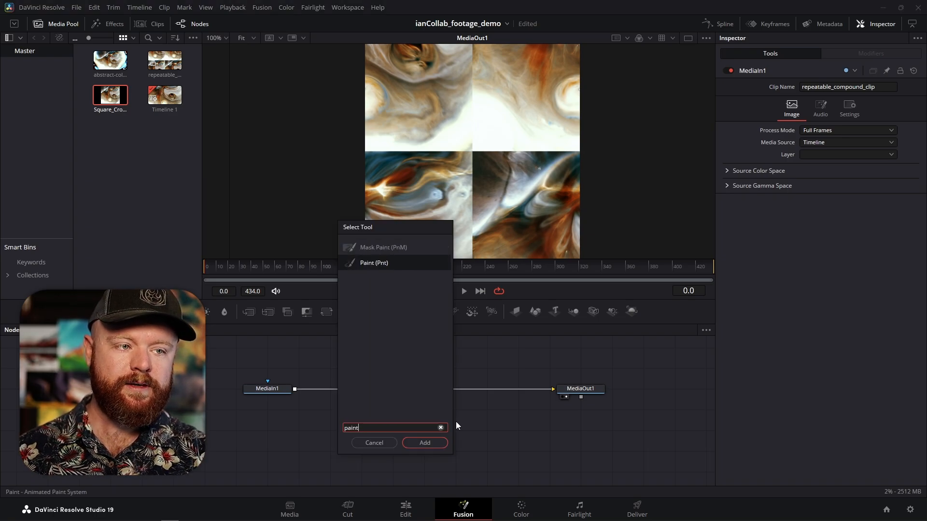
key("Return")
left_click_drag(457, 431, 394, 410)
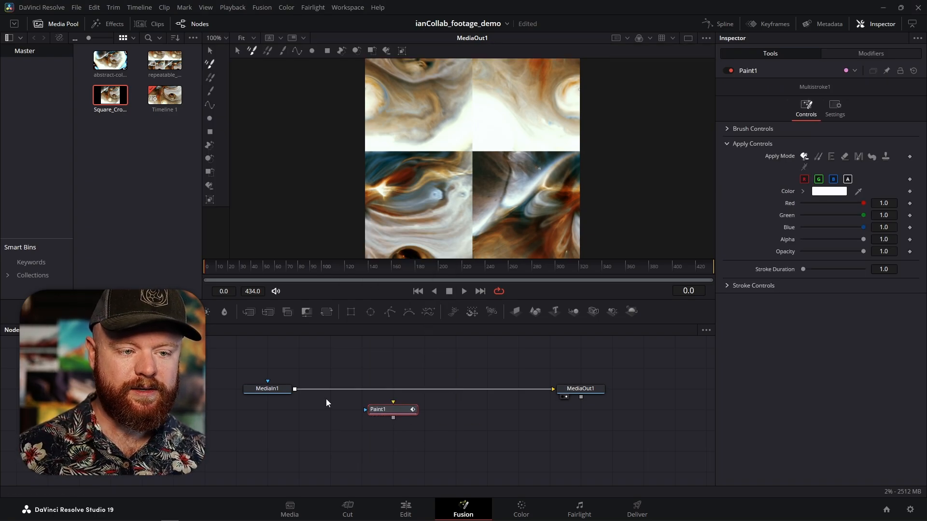
Wire the Paint1 node between MediaIn1 and MediaOut1 and line it up with them in the node graph
mouse_move(295, 389)
left_mouse_down()
mouse_move(371, 404)
mouse_move(550, 392)
left_mouse_up()
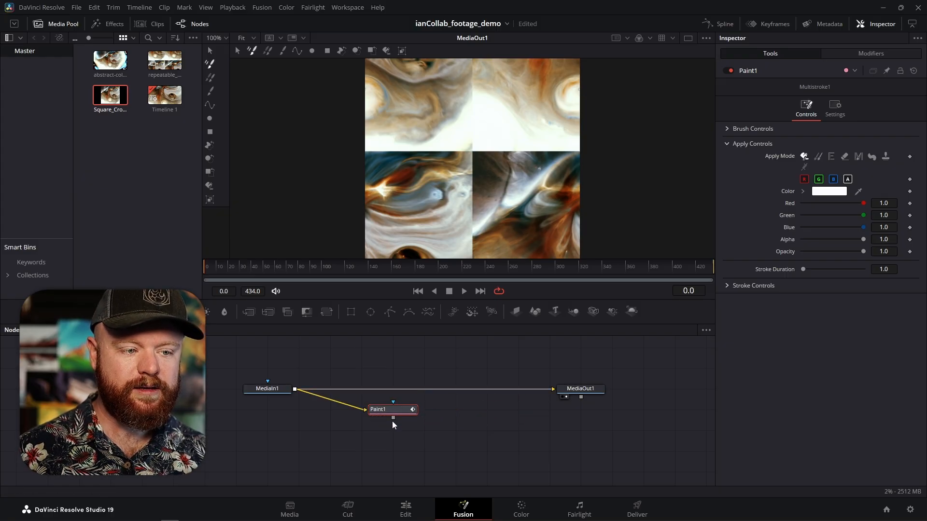
left_click_drag(395, 418, 553, 391)
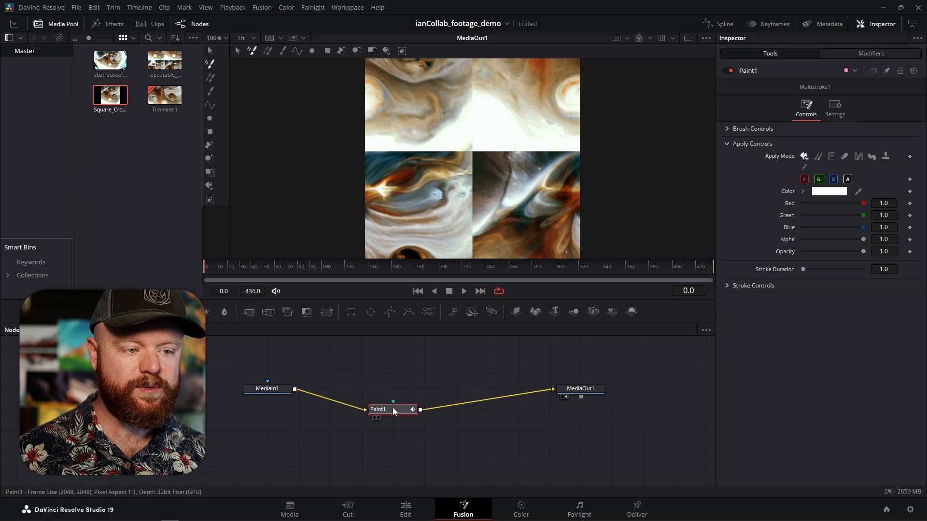
left_click_drag(393, 409, 407, 392)
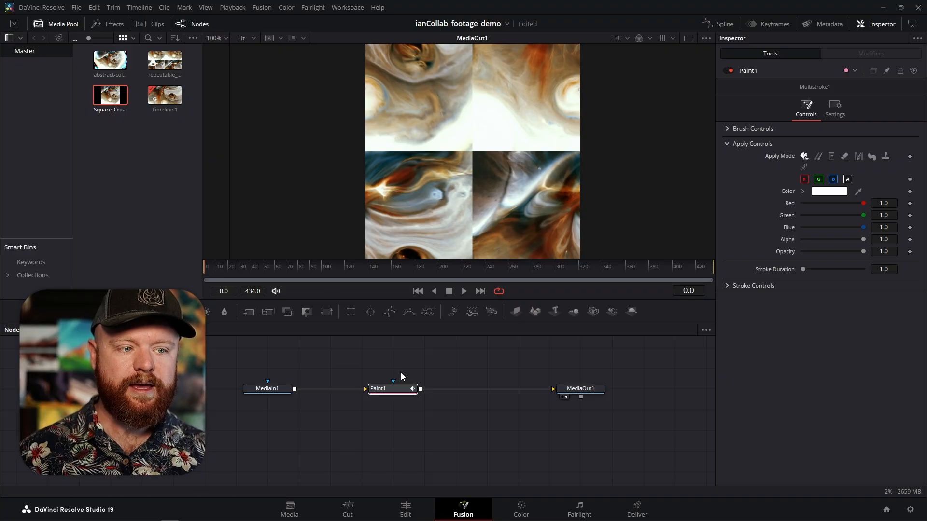
left_click(385, 388)
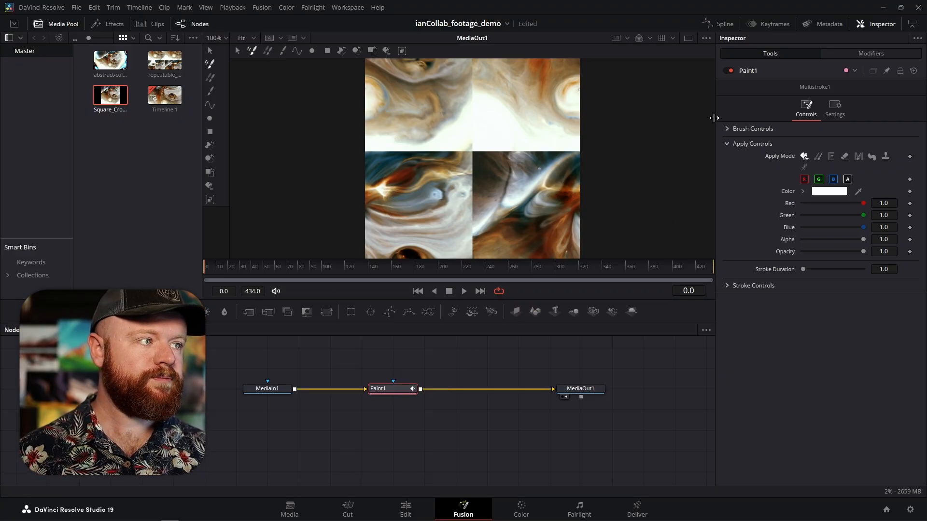
Set the Paint1 brush to Clone mode with stroke duration 500, size about 0.042 and softness about 1.65
left_click(729, 128)
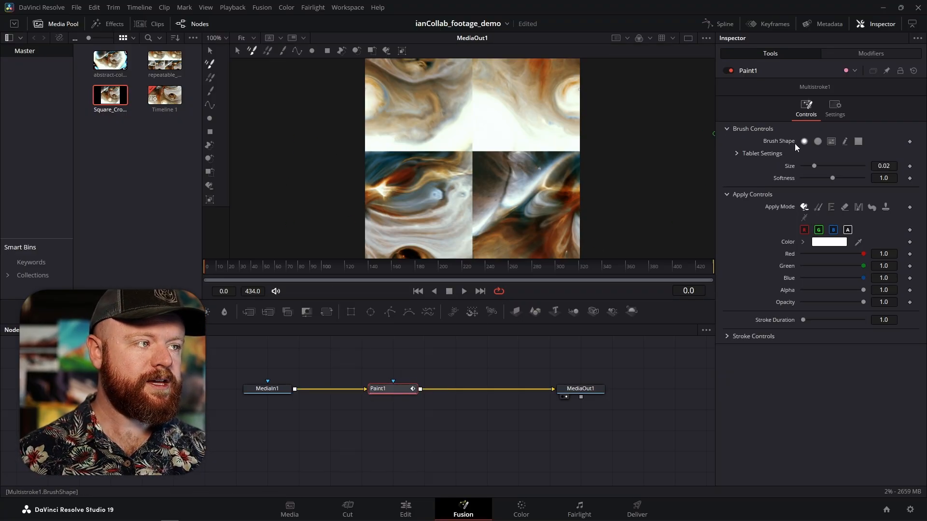
left_click(819, 207)
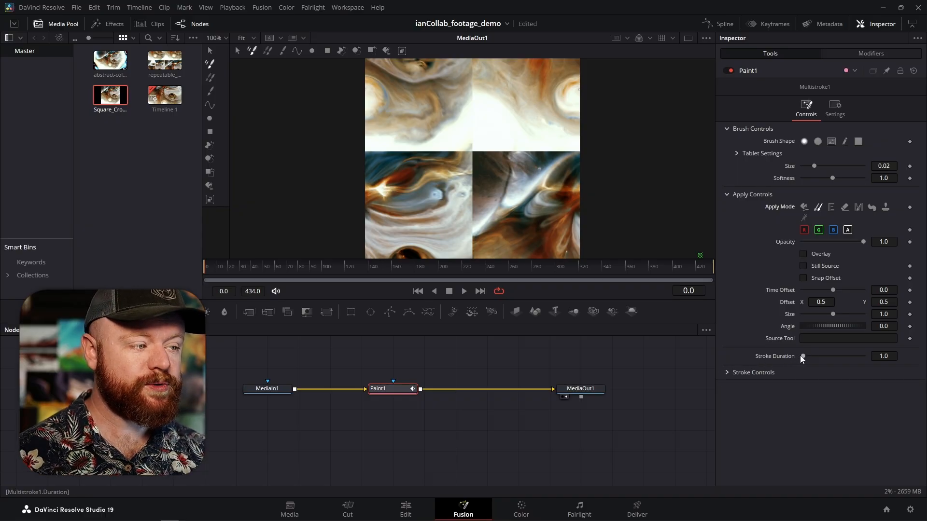
left_click(884, 356)
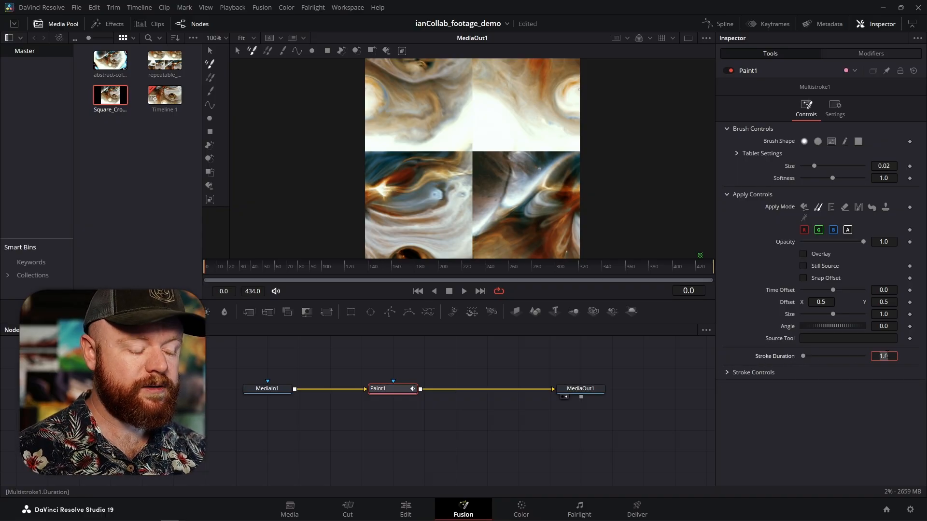
type("500")
left_click(888, 166)
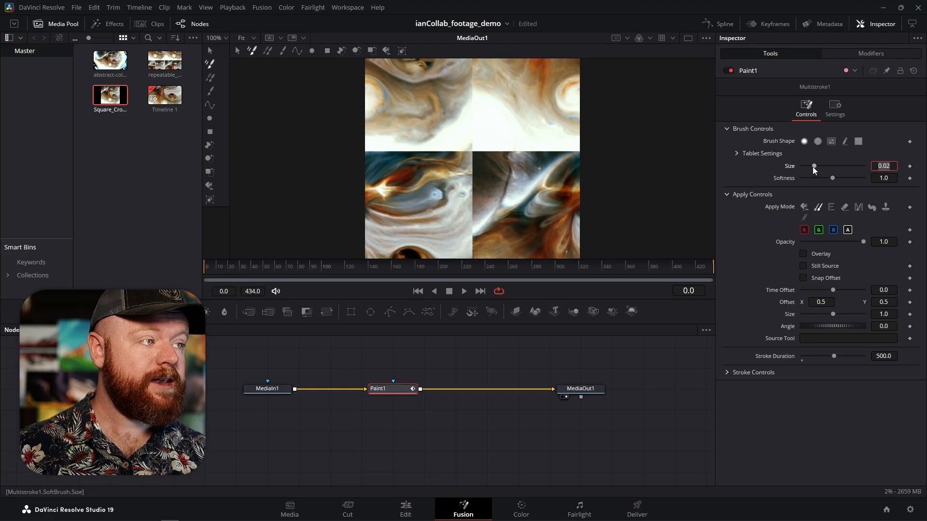
left_click_drag(812, 167, 852, 177)
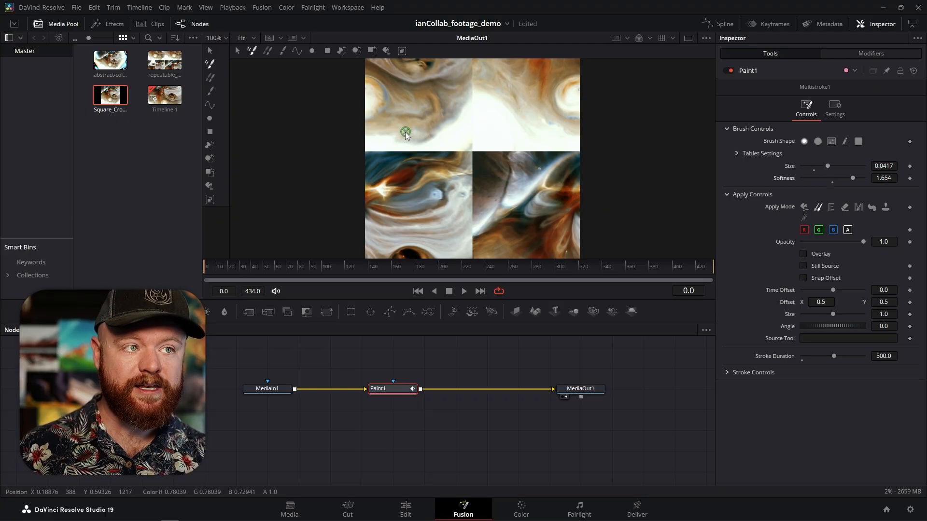
Clone nearby ink detail over the horizontal and vertical seams where the four quadrants of the image meet
left_click(385, 135, "alt")
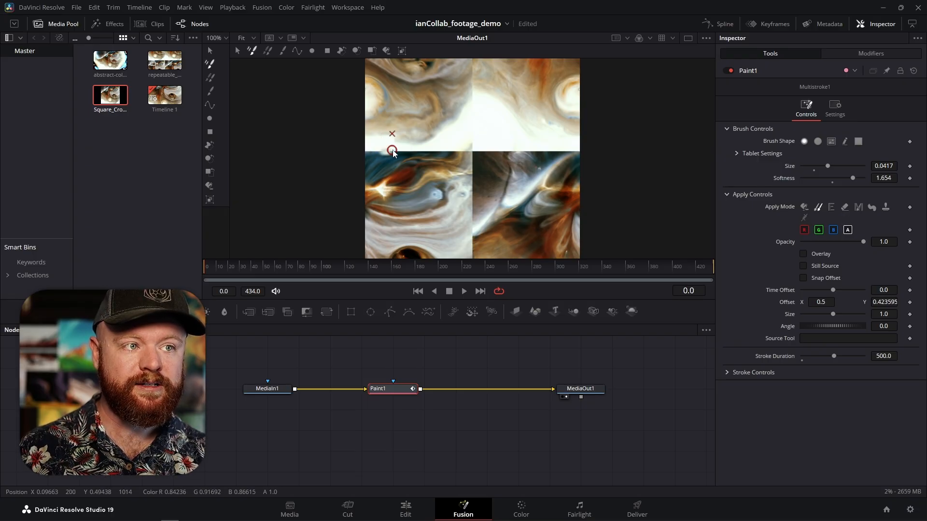
mouse_move(400, 152)
left_mouse_down()
mouse_move(464, 154)
mouse_move(369, 155)
left_mouse_up()
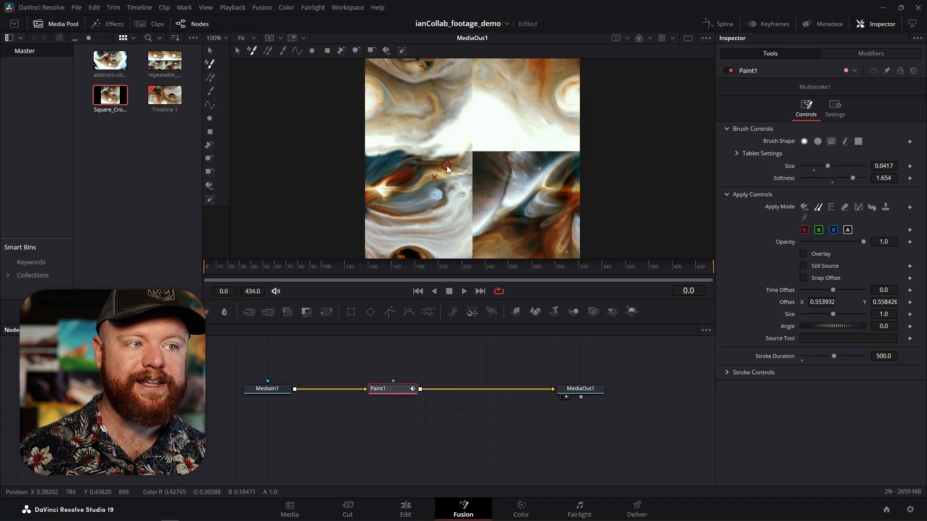
left_click(507, 124, "alt")
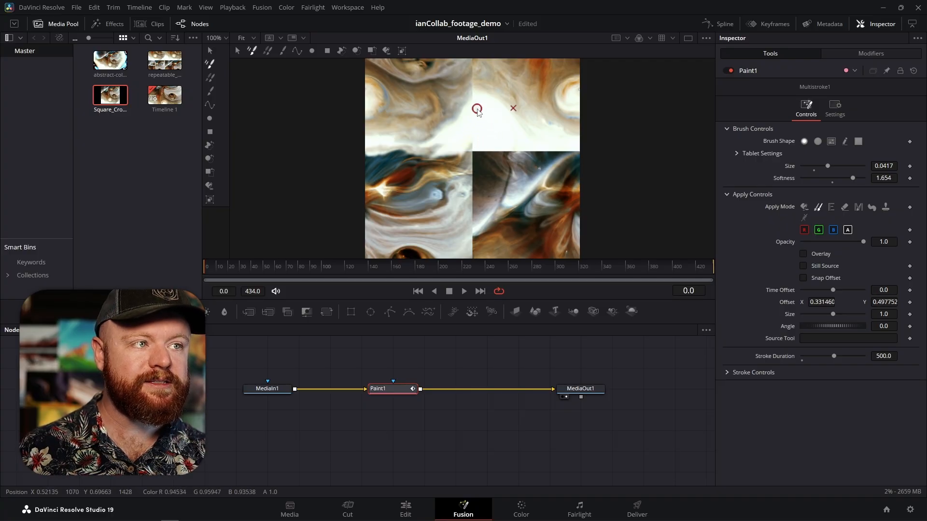
left_click(448, 96, "alt")
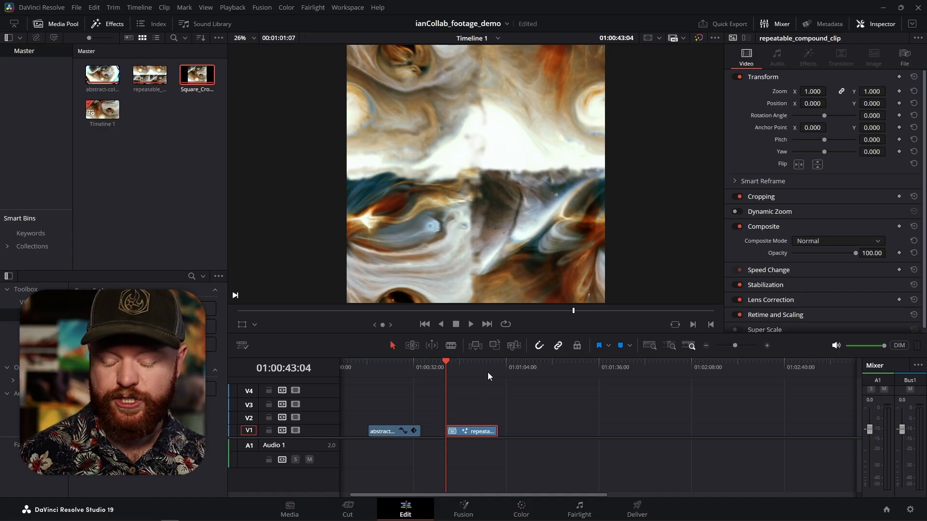
Mark the compound clip as the render range and queue it as a TIFF sequence named Square_Crop_Bake_v2
mouse_move(478, 366)
left_mouse_down()
mouse_move(508, 369)
mouse_move(493, 372)
left_mouse_up()
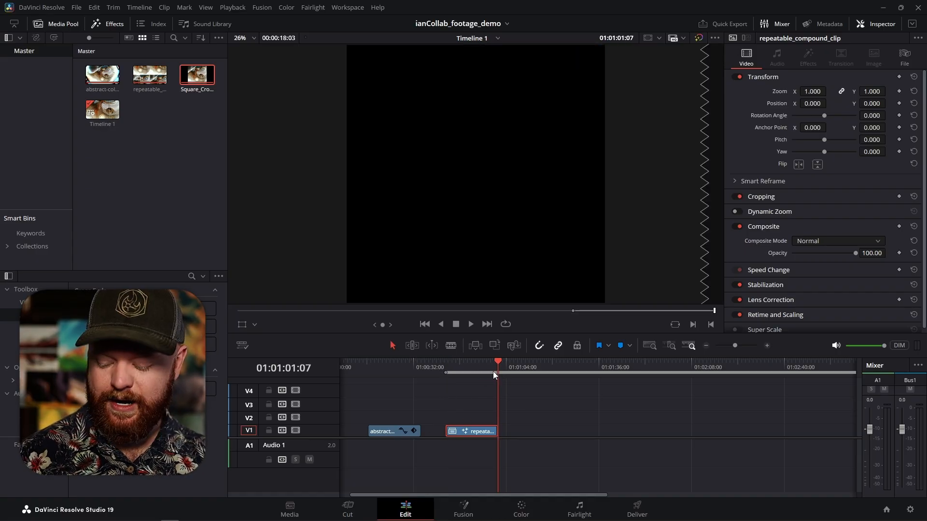
left_click(636, 508)
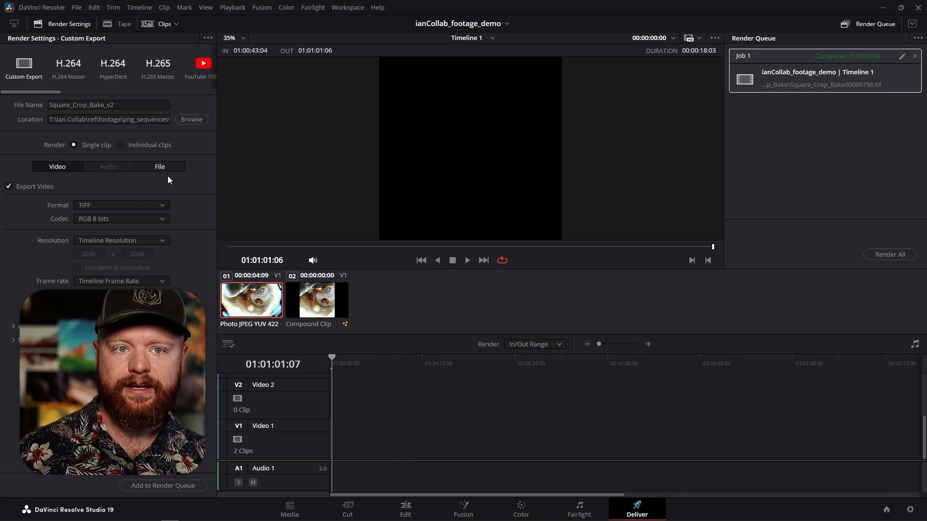
left_click(145, 486)
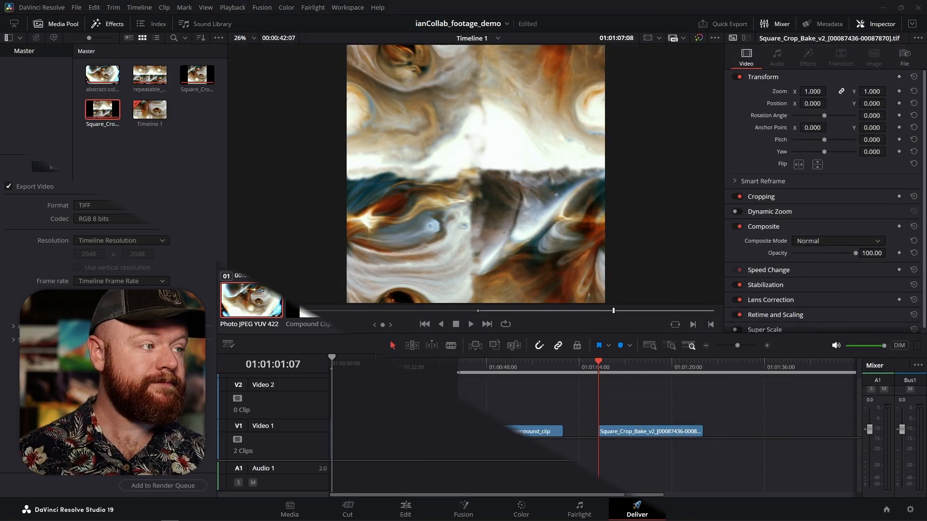
Duplicate the Square_Crop_Bake_v2 clip onto Video 2, directly above the original, and place the playhead within the stacked clips
left_click(634, 431)
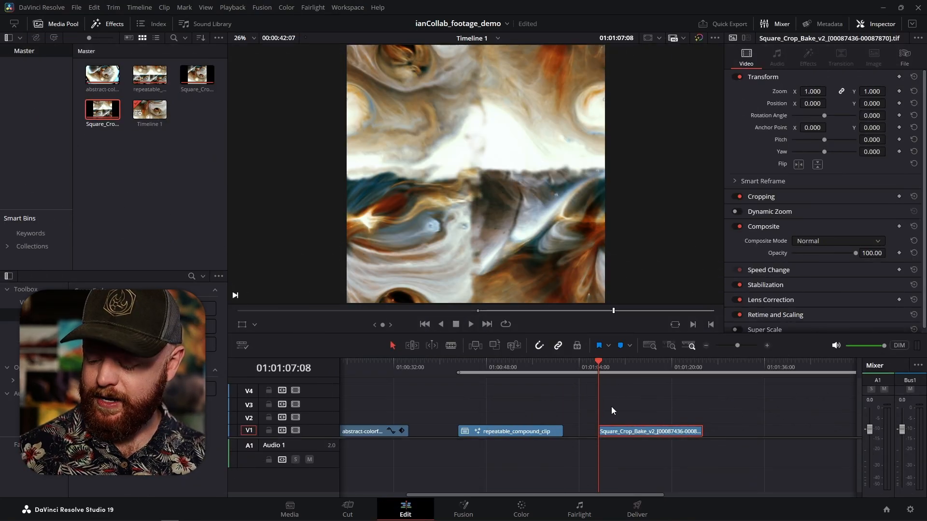
left_click(703, 371)
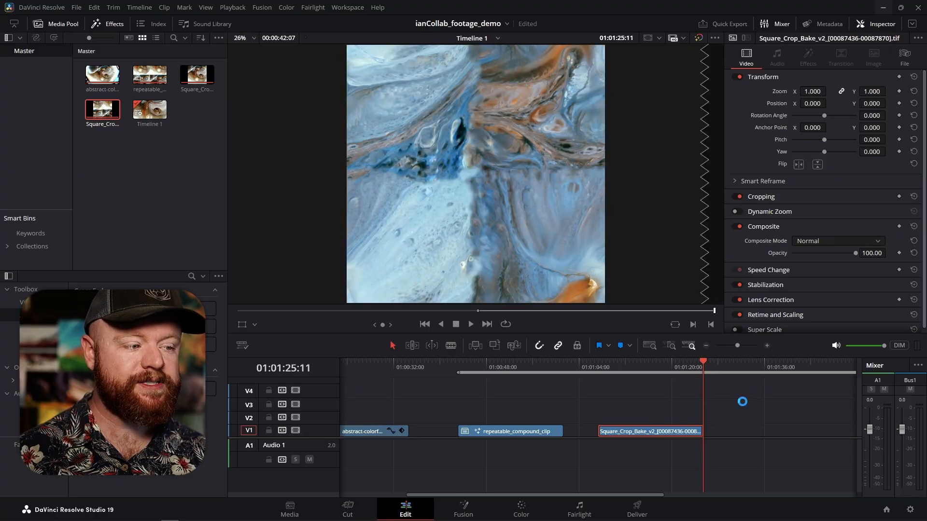
mouse_move(627, 431)
left_mouse_down("alt")
mouse_move(711, 418)
mouse_move(627, 418)
left_mouse_up("alt")
left_click(625, 367)
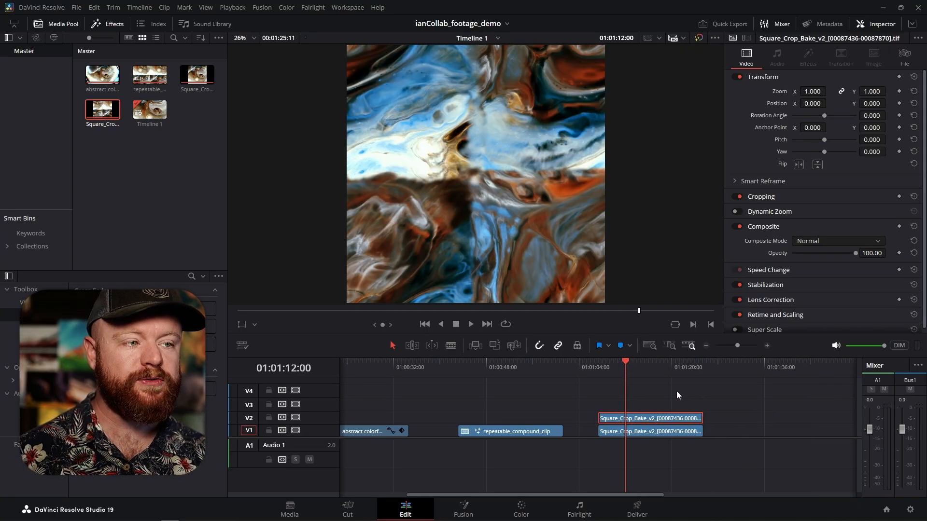
Set the position of the Square_Crop_Bake_v2 clip on Video 1 to X 1024, Y 1024
left_click(661, 431)
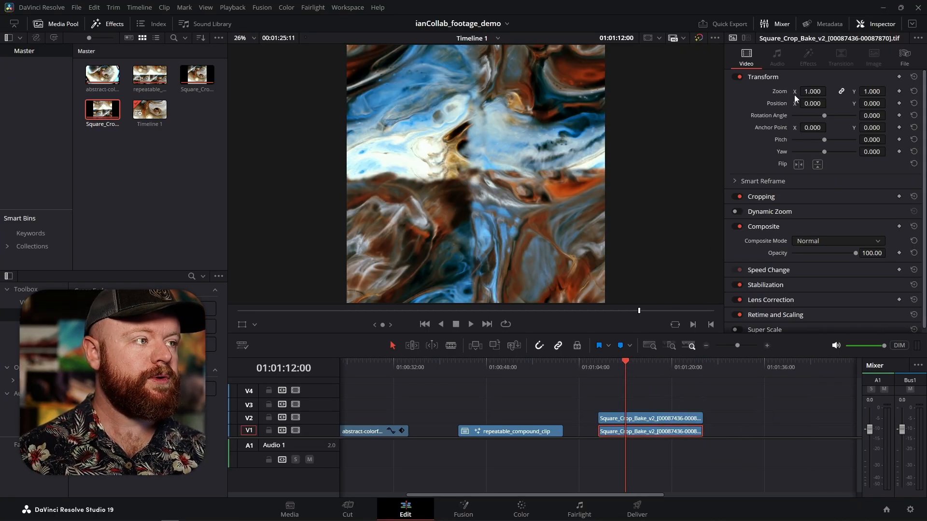
left_click(812, 103)
type("1024")
key("Tab")
type("10")
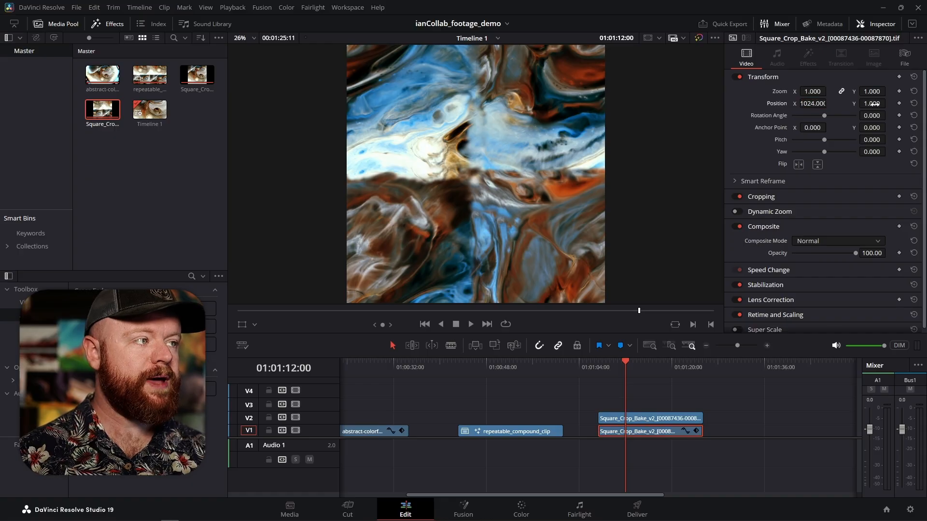
type("24")
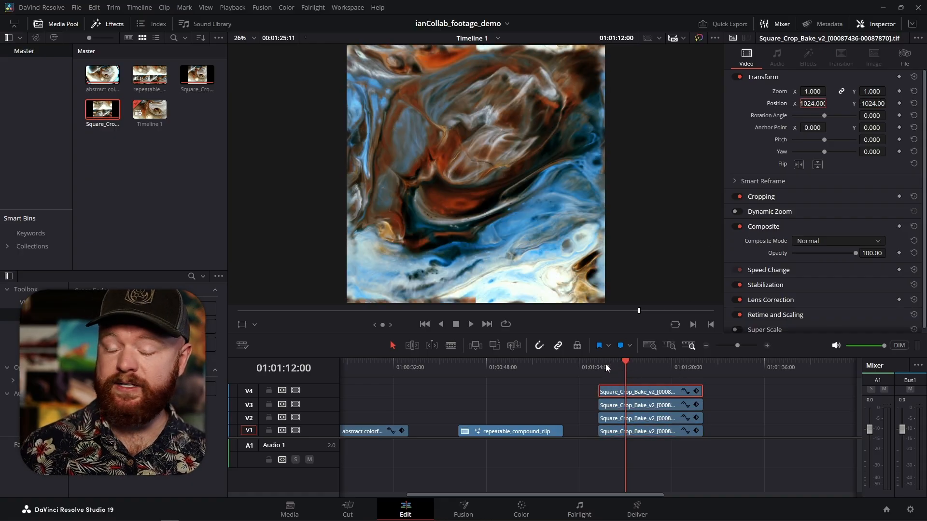
Check the recombined tile at several frames, and mark in and out points around the four stacked Square_Crop_Bake_v2 clips
left_click_drag(606, 366, 642, 366)
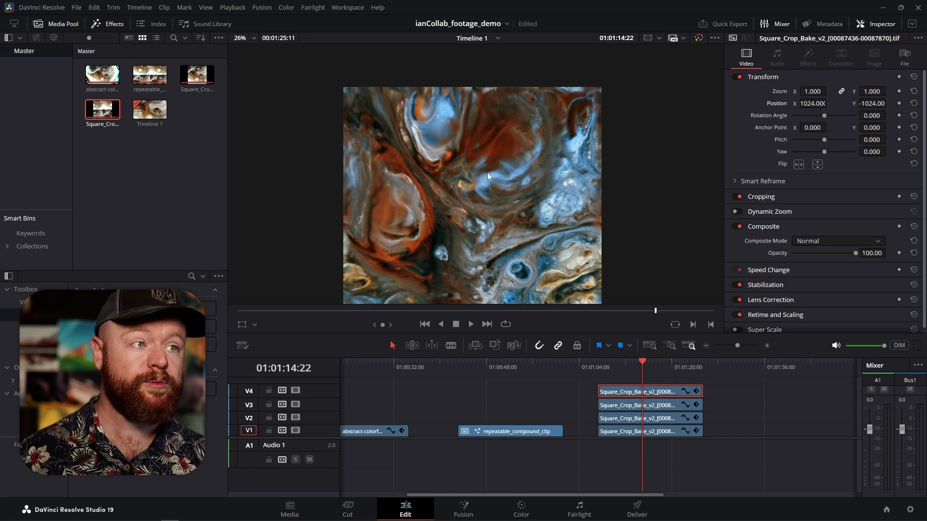
middle_click_drag(487, 176, 464, 122)
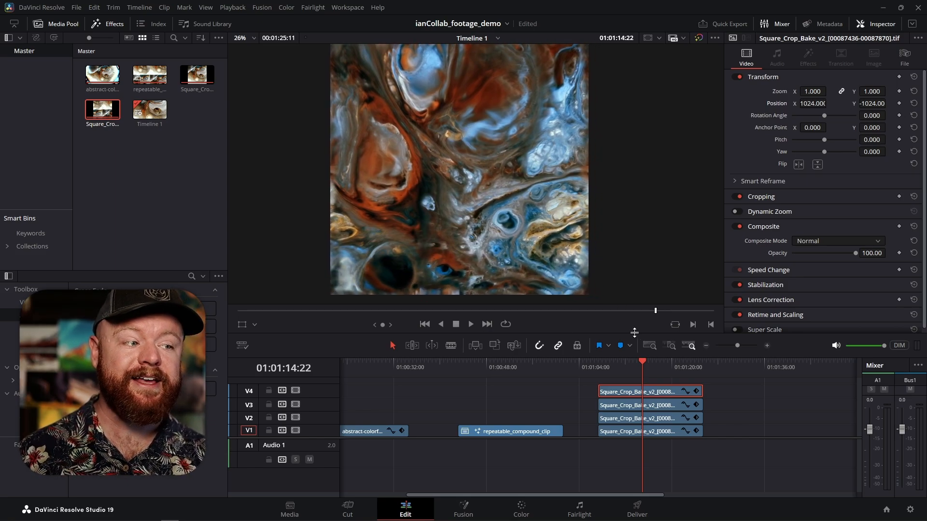
left_click_drag(644, 360, 603, 361)
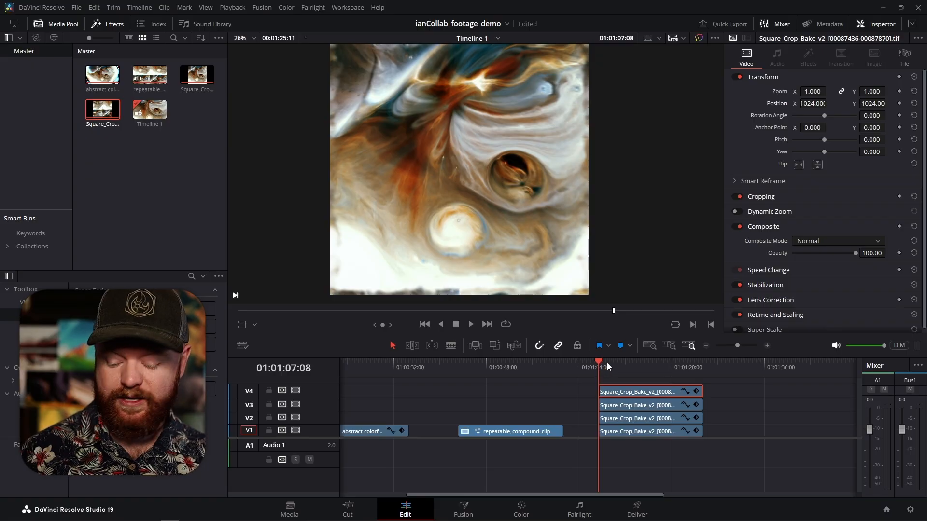
key("i")
left_click_drag(716, 373, 705, 372)
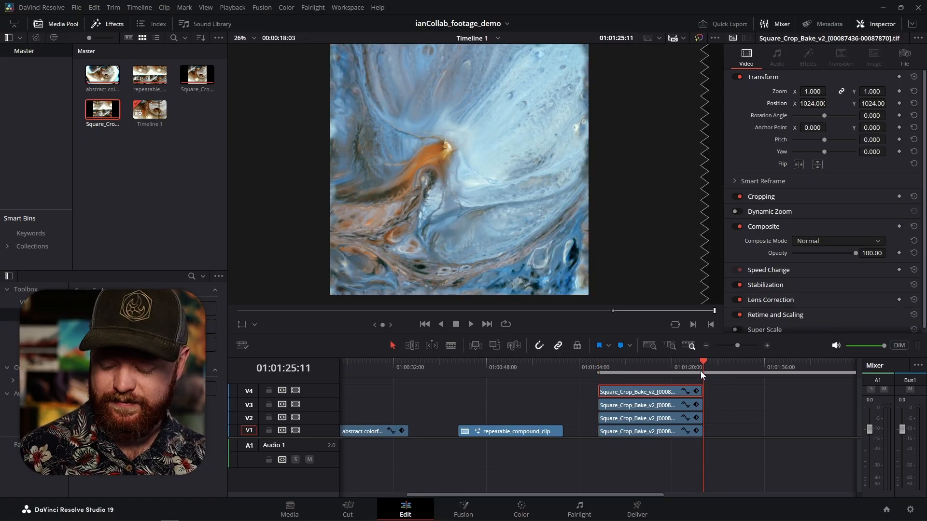
key("o")
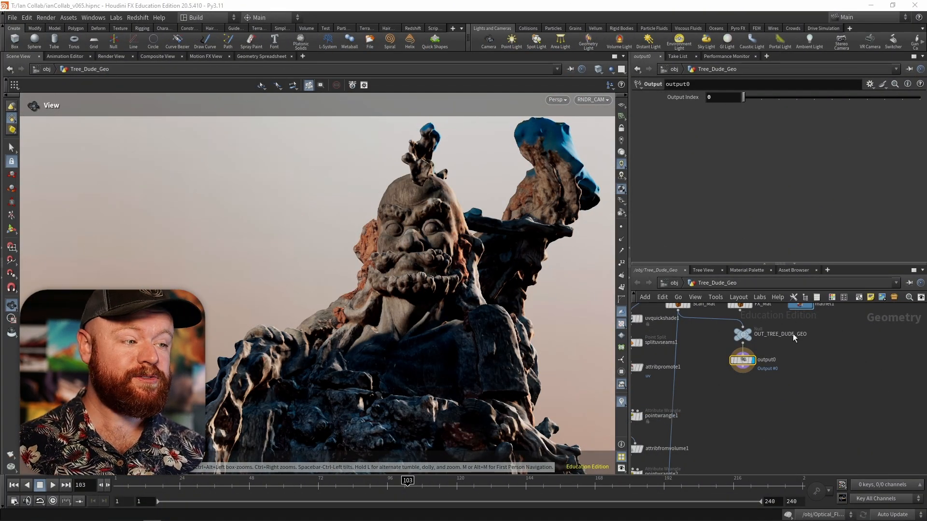
Switch to Houdini, open the FX_Mat network inside Tree_Dude_Geo's matnet1, and open the image file chooser for the Diff texture
middle_click_drag(762, 309, 741, 358)
scroll(738, 347, "up", 5)
left_click(738, 345)
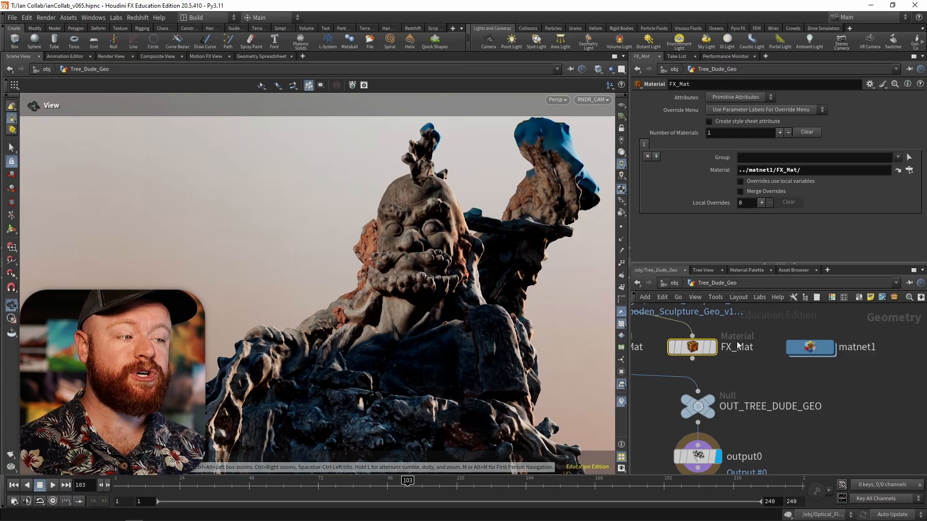
left_click(806, 348)
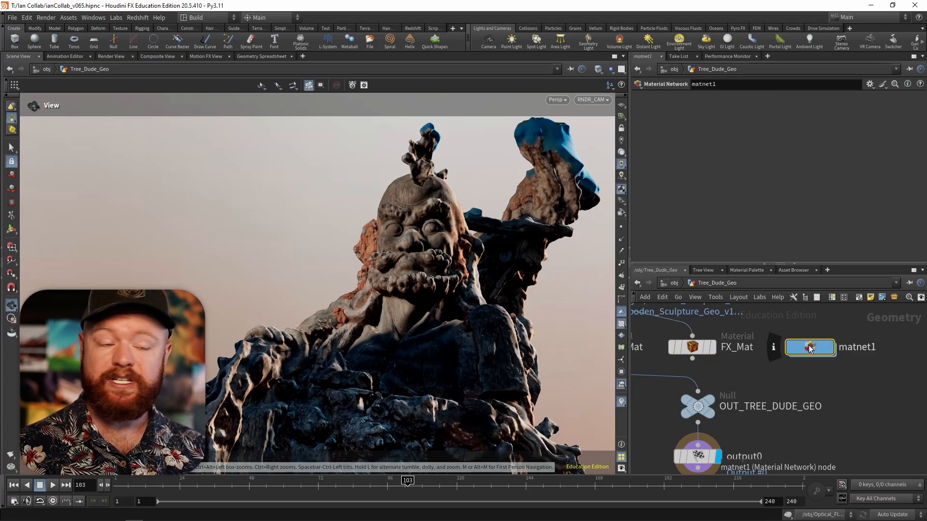
key("Return")
key("Return")
scroll(694, 355, "up", 6)
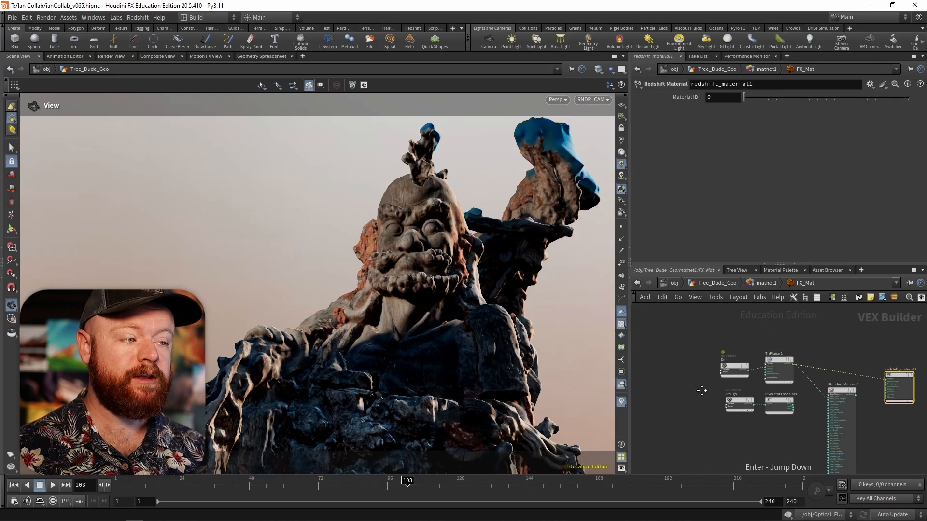
left_click(765, 361)
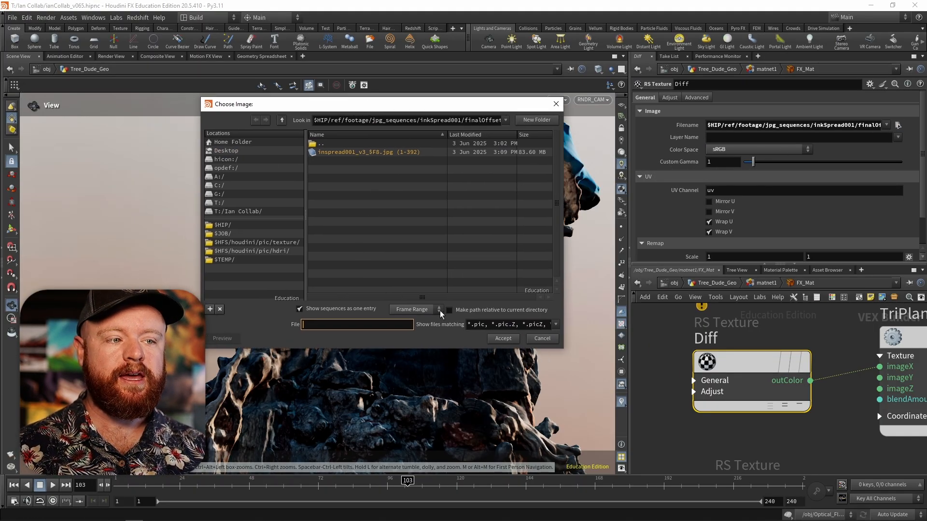
Check the Frame Range sequence option in the image chooser, close it without choosing a file, and view the TriPlanar1 node
left_click(435, 310)
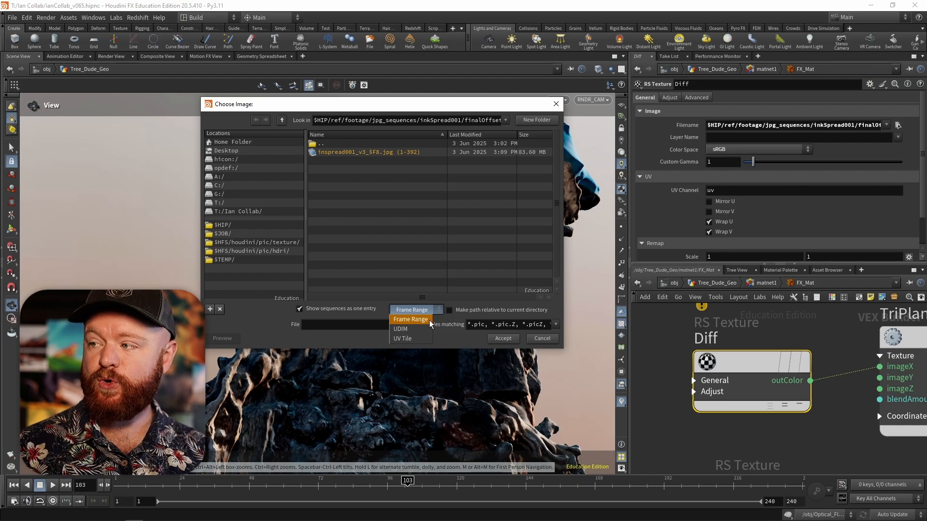
left_click(420, 320)
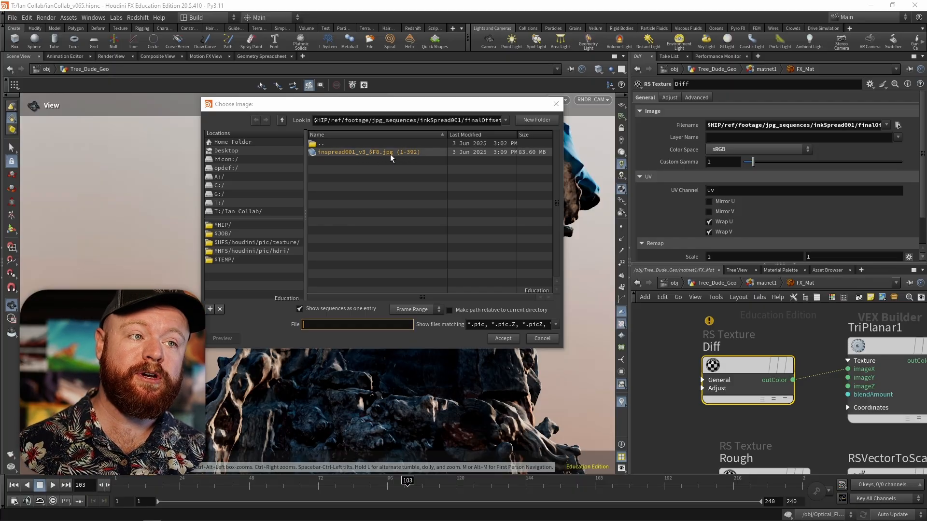
left_click(555, 104)
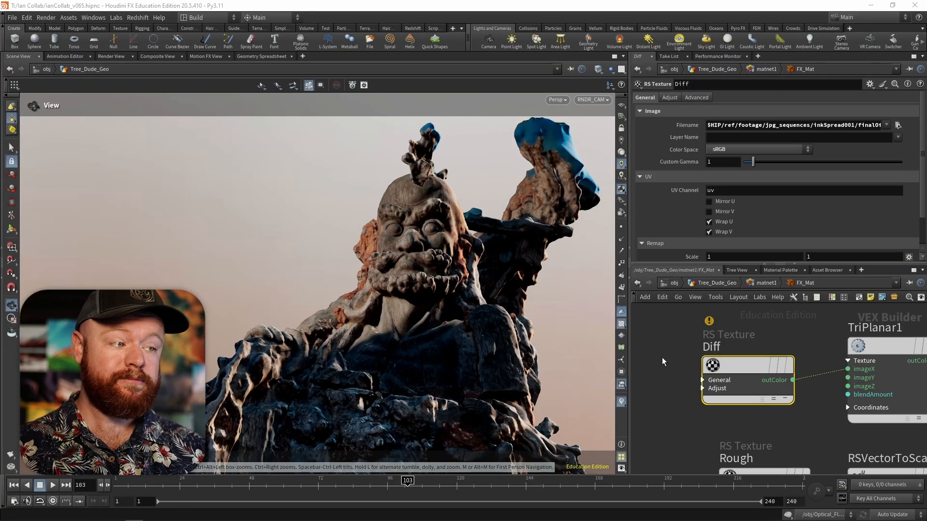
middle_click_drag(802, 341, 696, 339)
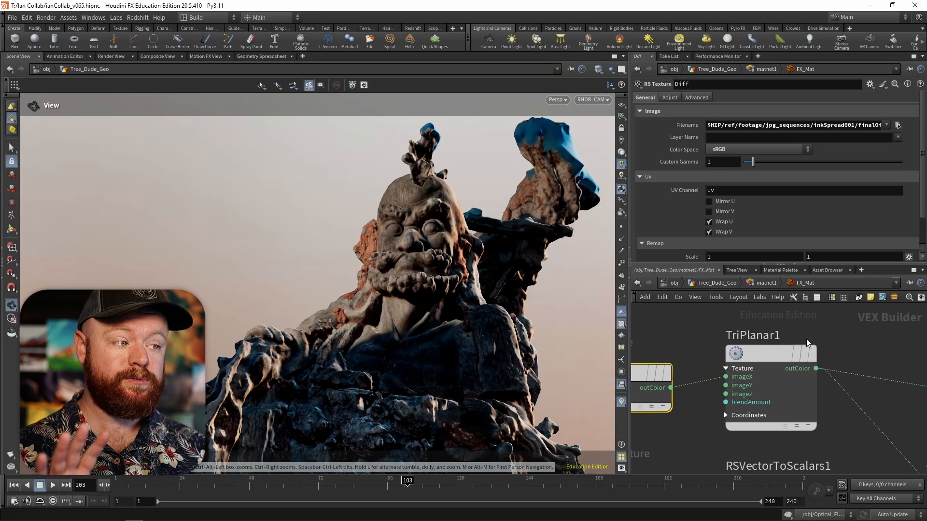
middle_click_drag(839, 342, 811, 337)
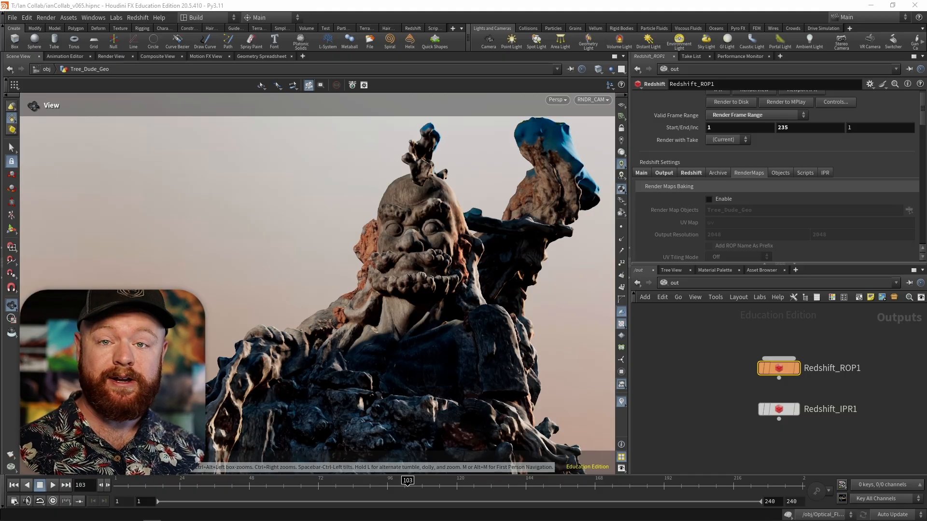
Enable Render Maps Baking on Redshift_ROP1 and check the Tree_Dude_Geo entry for Render Map Objects
mouse_move(790, 370)
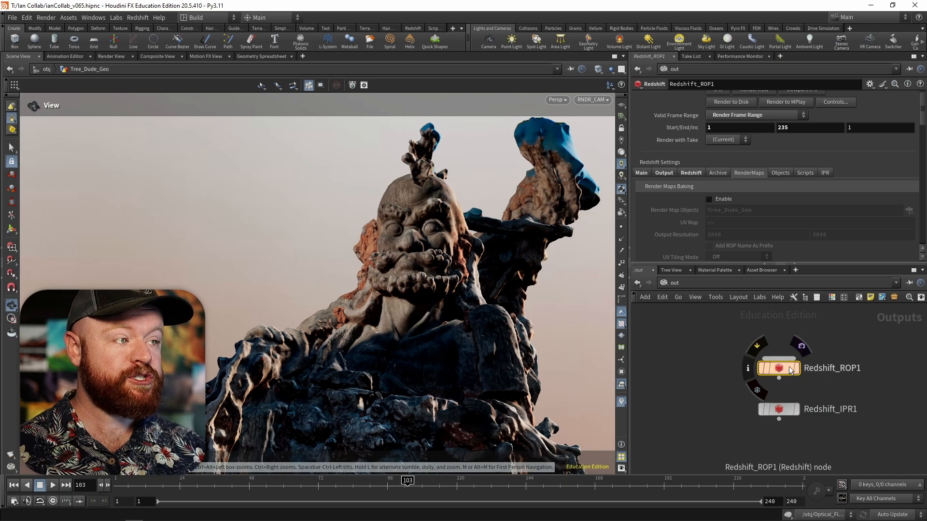
left_click(727, 201)
left_click(764, 211)
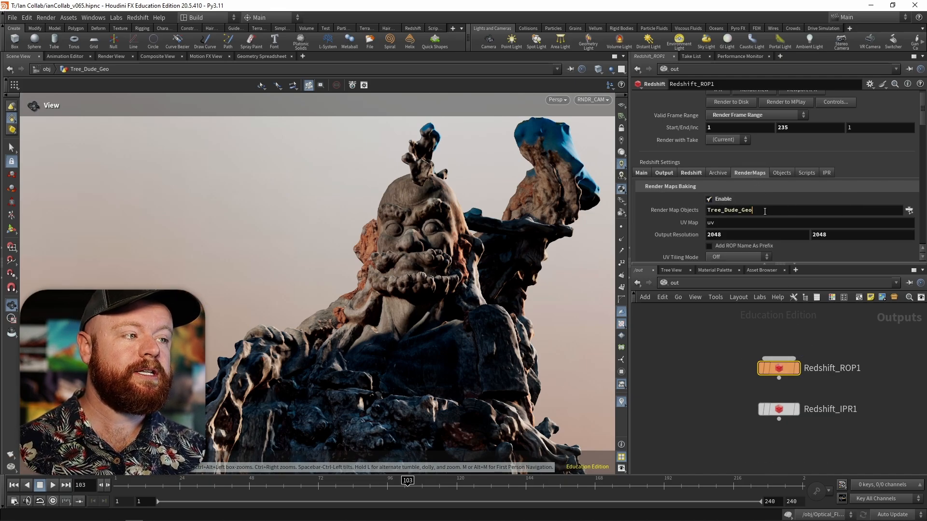
left_click_drag(765, 211, 706, 213)
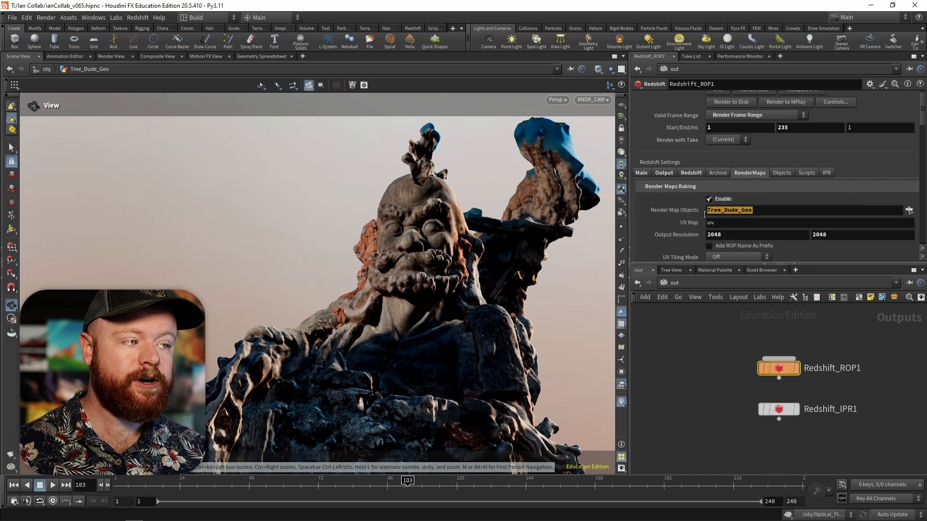
Review the candidate, forced and excluded object and light settings of Redshift_ROP1
left_click(782, 173)
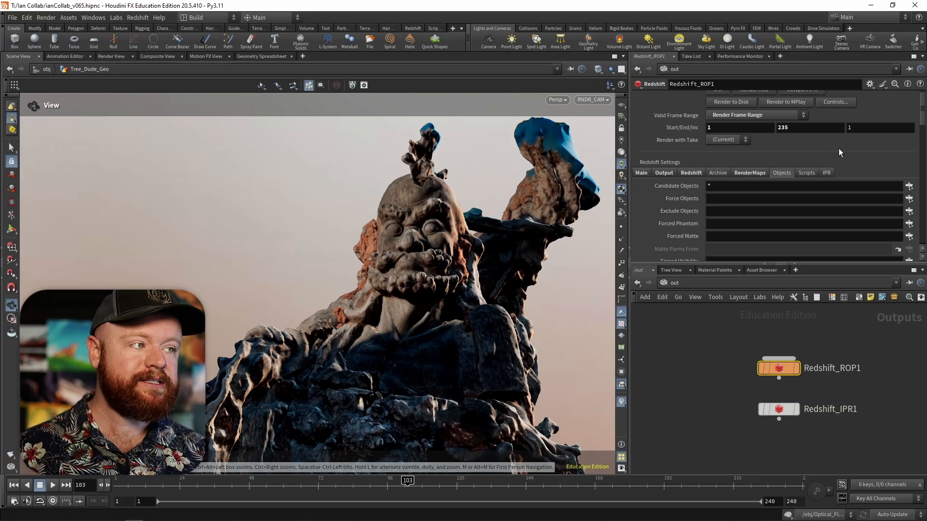
scroll(919, 135, "down", 3)
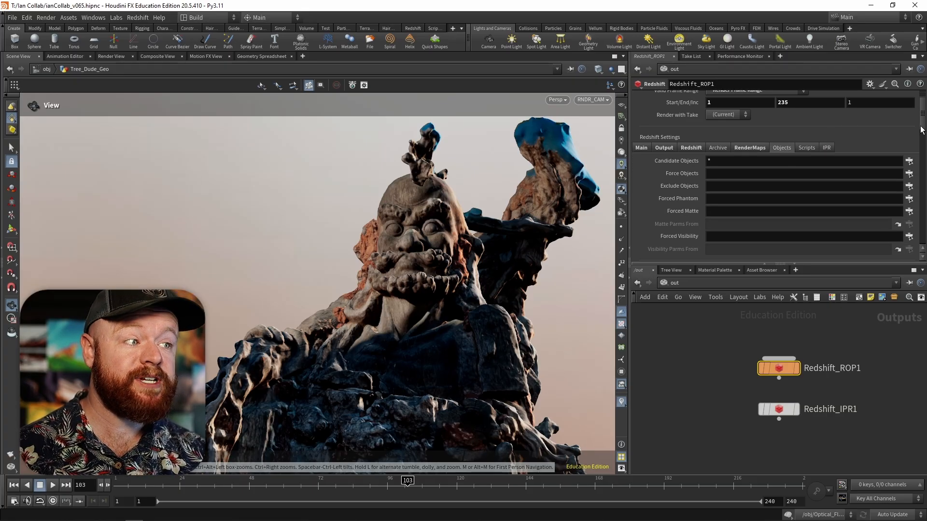
scroll(919, 134, "down", 2)
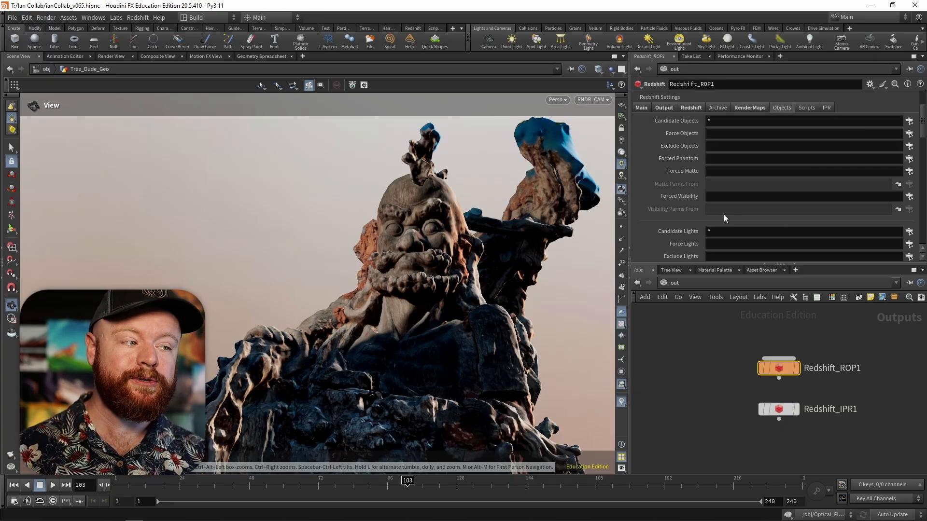
Go to the object level and open the FX_Mat network inside Tree_Dude_Geo's matnet1
left_click(675, 283)
left_click(696, 326)
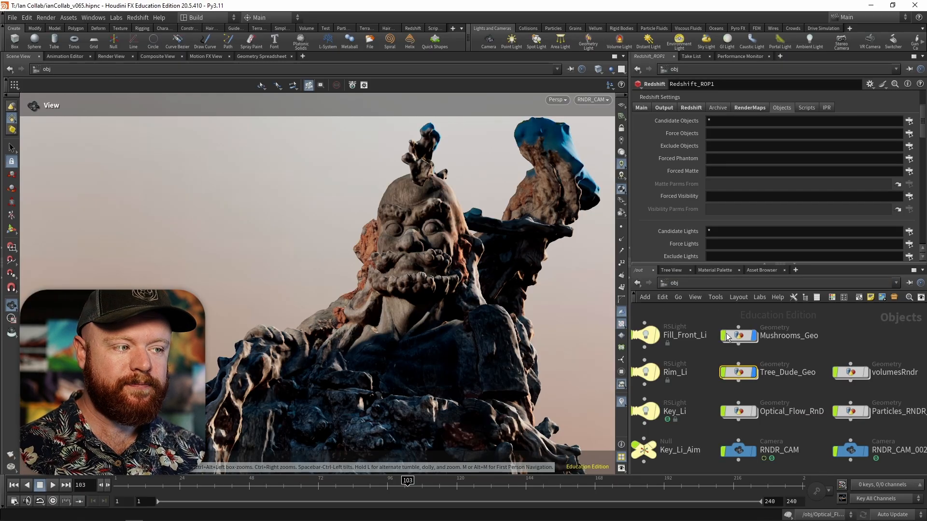
left_click(738, 372)
double_click(739, 373)
double_click(806, 361)
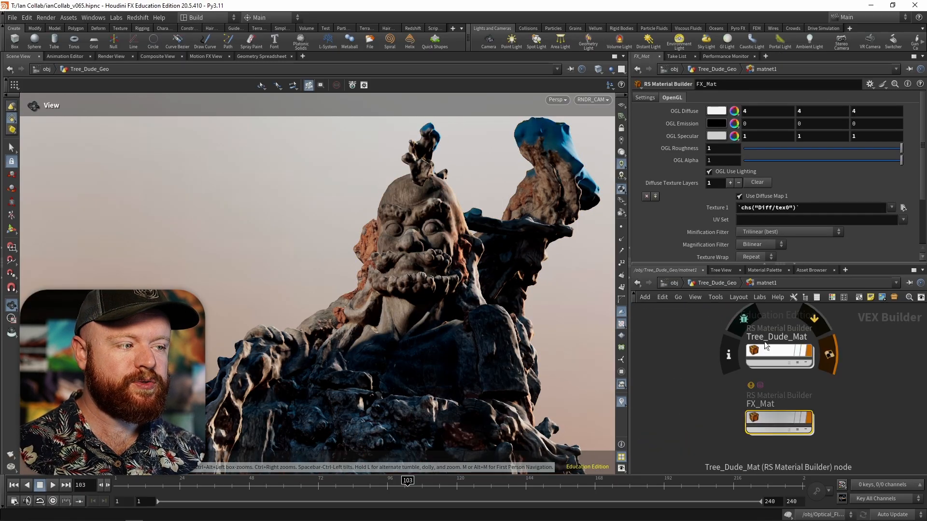
double_click(790, 429)
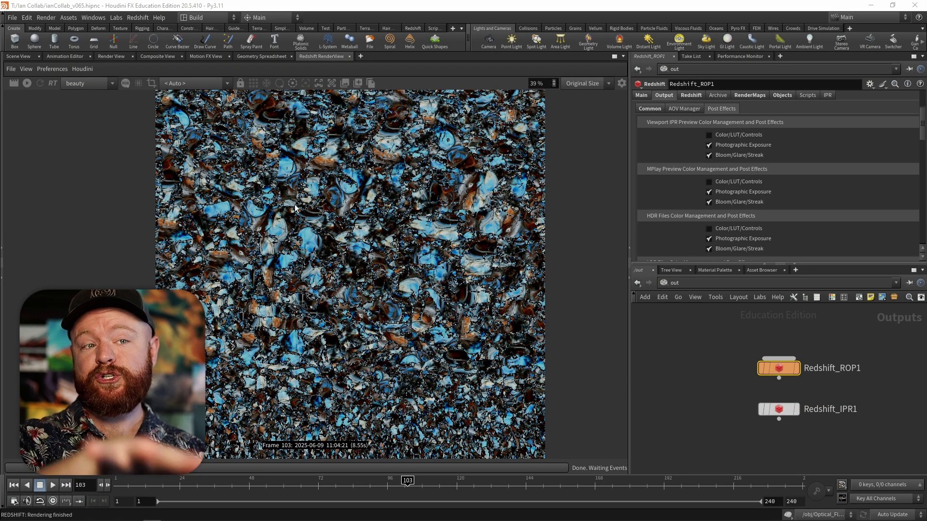
Examine the baked ink texture for frame 103 up close in the Redshift render view
middle_click_drag(284, 275, 327, 275)
scroll(307, 245, "up", 5)
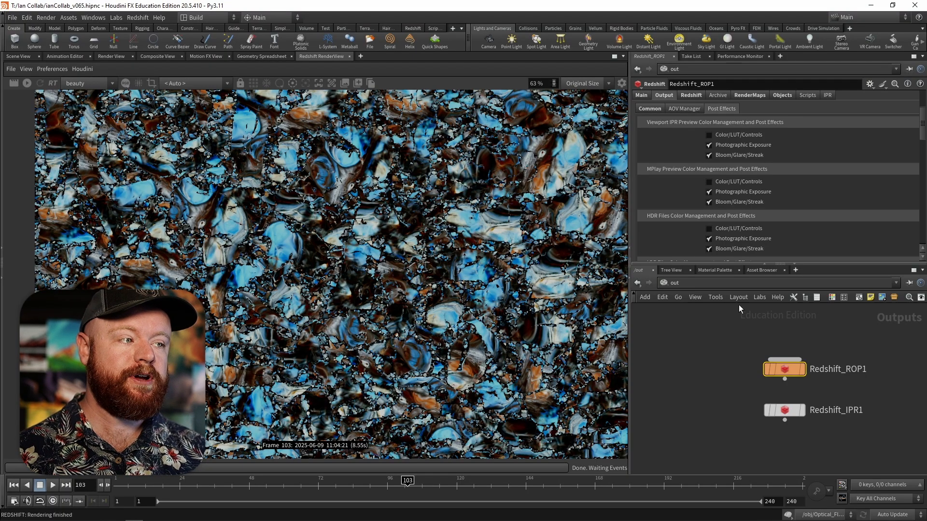
scroll(922, 129, "up", 4)
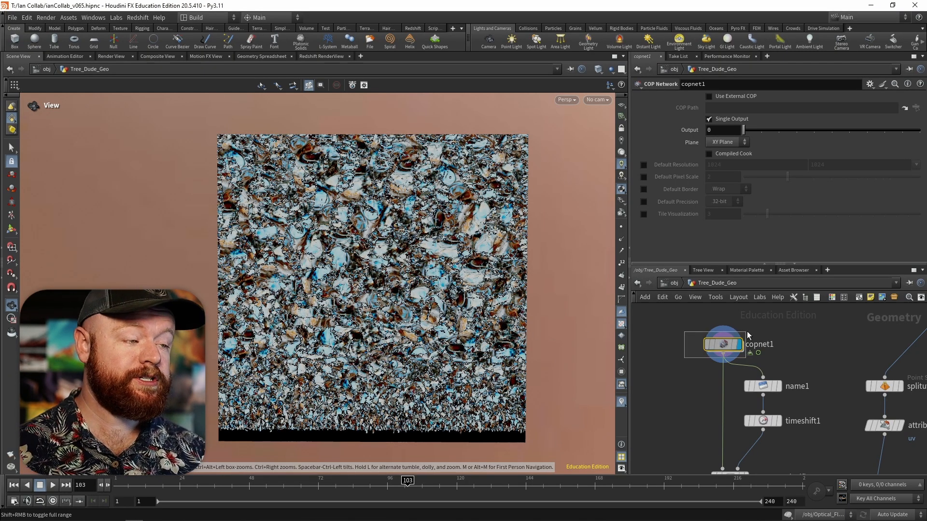
Inspect the frame offset on timeshift1 and display the output of textureopticalflow1 in Tree_Dude_Geo
middle_click_drag(778, 387, 780, 339)
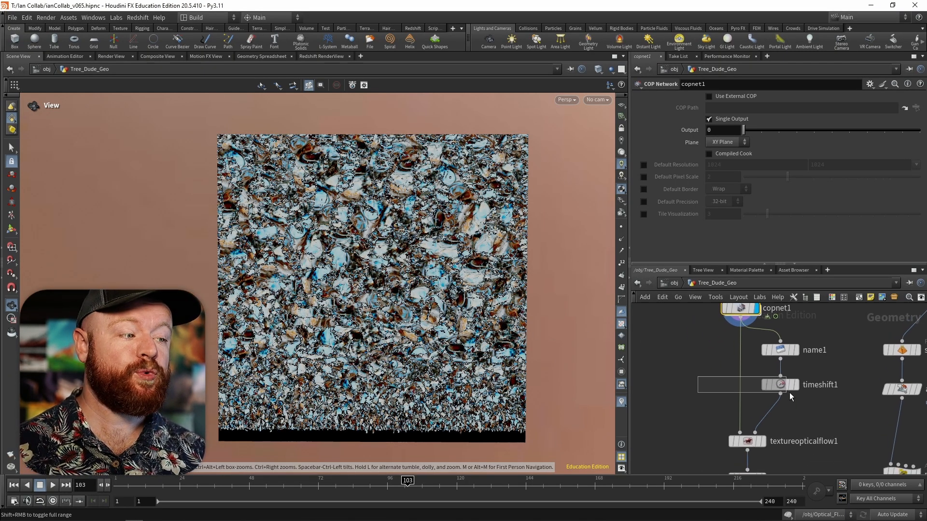
left_click(772, 379)
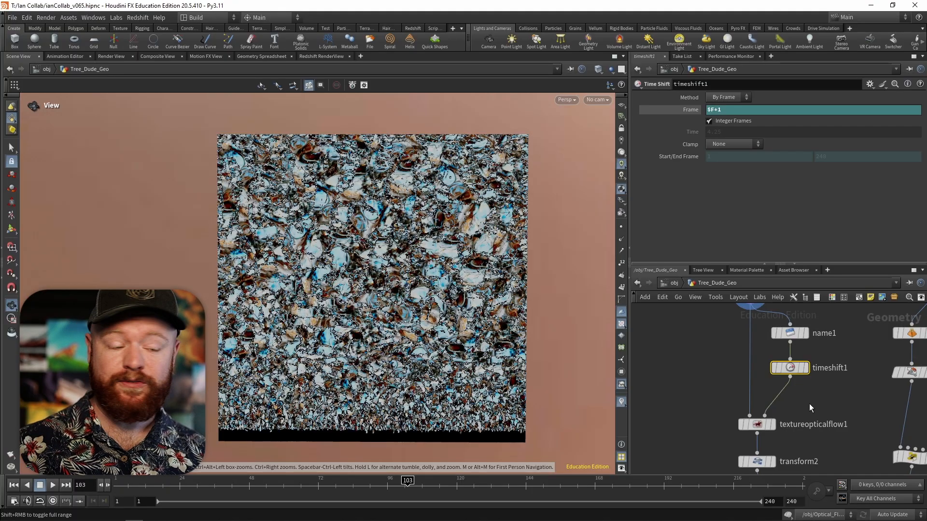
middle_click_drag(809, 403, 776, 377)
left_click(749, 401)
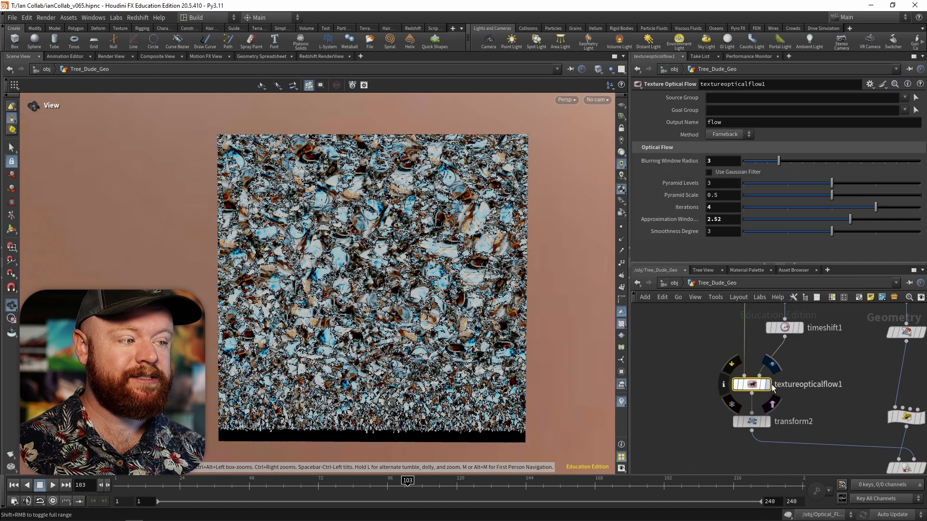
left_click(771, 364)
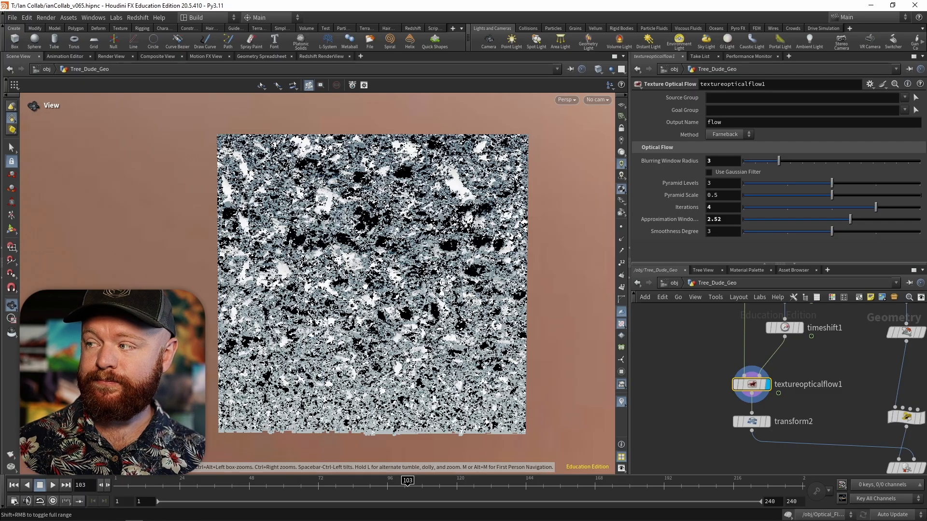
Display Wooden_Sculpture_Geo_Read to view the sculpture, and return the display to textureopticalflow1
mouse_move(827, 411)
middle_mouse_down()
mouse_move(804, 392)
mouse_move(728, 371)
mouse_move(711, 386)
mouse_move(717, 394)
mouse_move(671, 400)
middle_mouse_up()
left_click(787, 361)
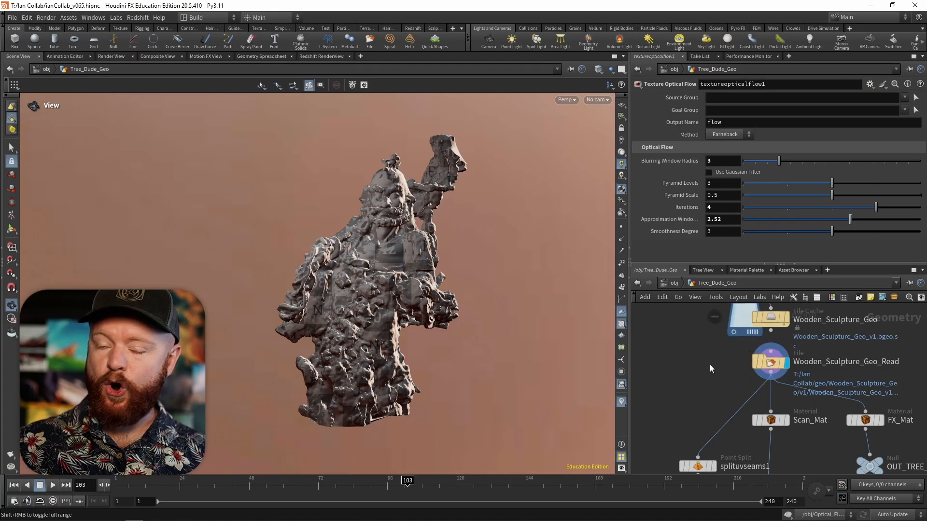
middle_click_drag(695, 370, 811, 333)
middle_click_drag(700, 463, 772, 389)
left_click(747, 445)
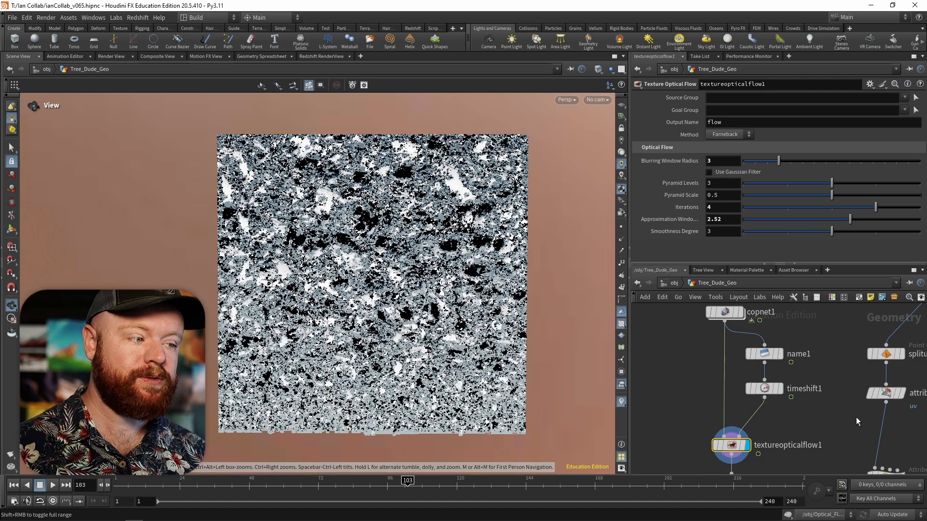
Inspect the attribute that the splituvseams1 Point Split node uses to split the sculpture's points
middle_click_drag(821, 351, 733, 385)
left_click(748, 396)
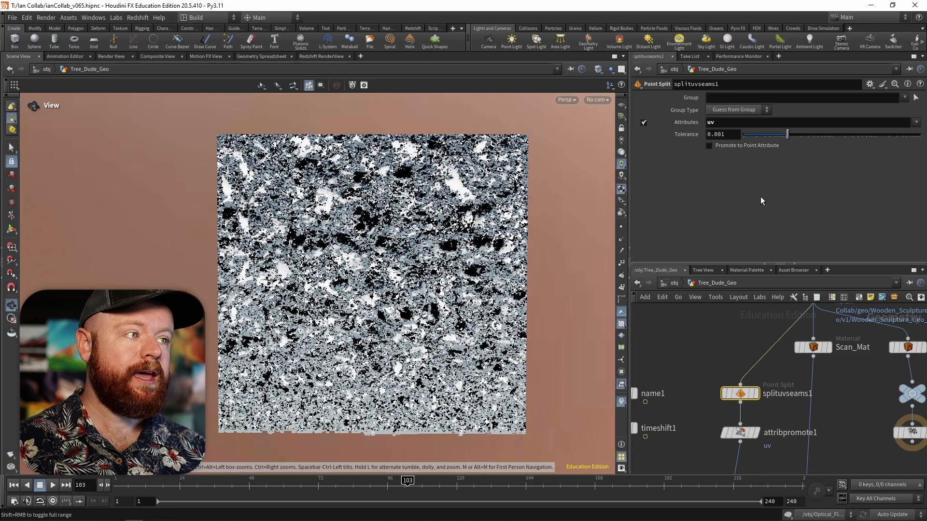
double_click(710, 122)
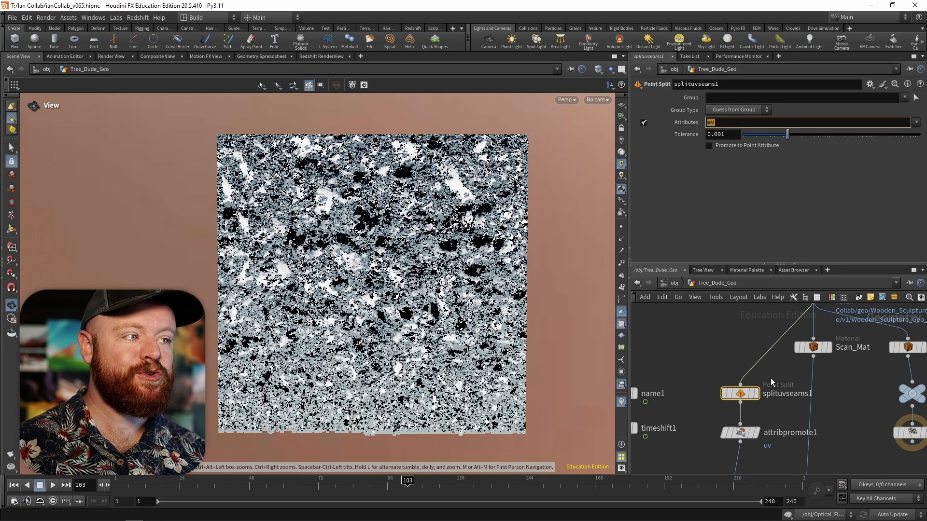
scroll(773, 395, "down", 2)
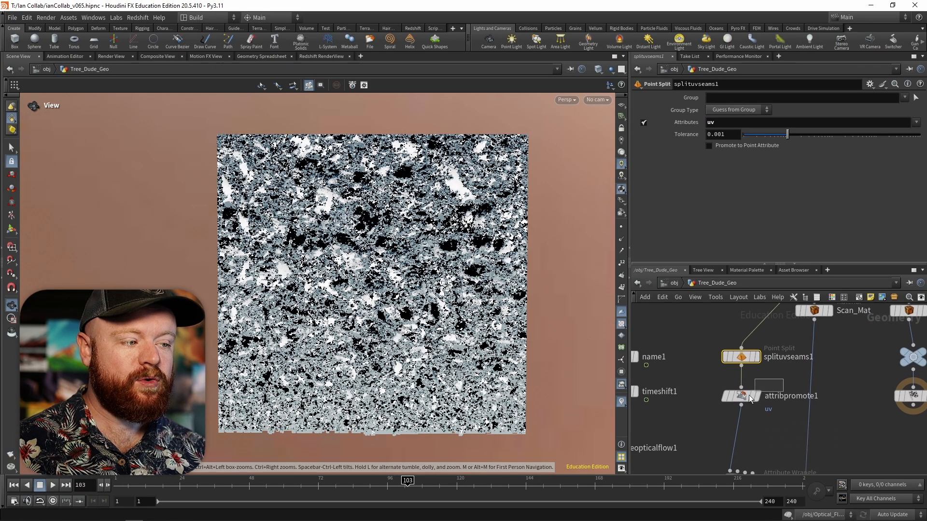
Inspect the original class options on attribpromote1, which promotes the uv attribute to points
left_click(748, 397)
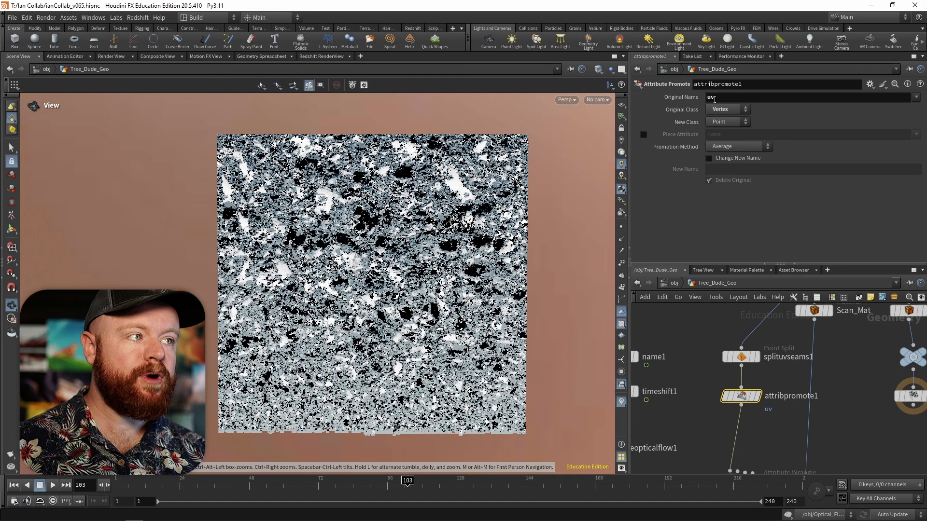
left_click(726, 110)
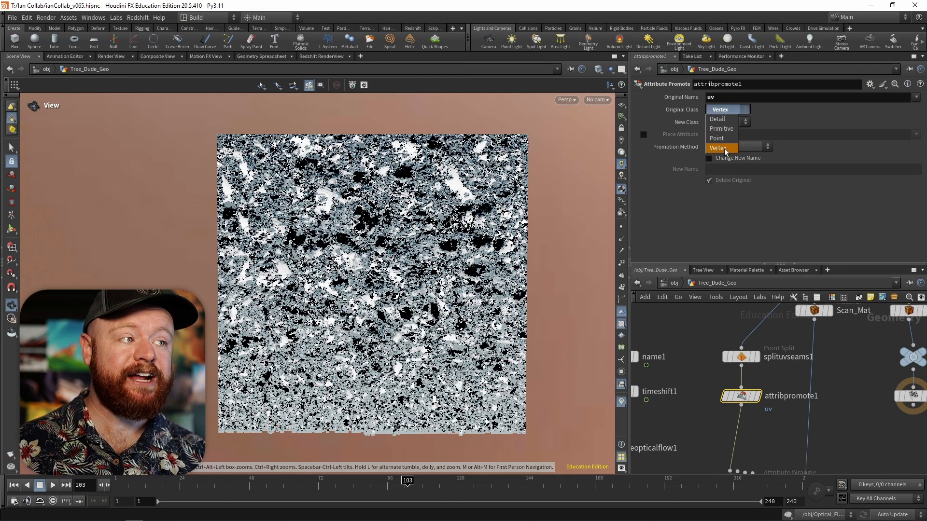
left_click(734, 140)
Display pointwrangle1, review its VEXpression, and examine the sculpture flattened into its UV layout
scroll(772, 405, "down", 5)
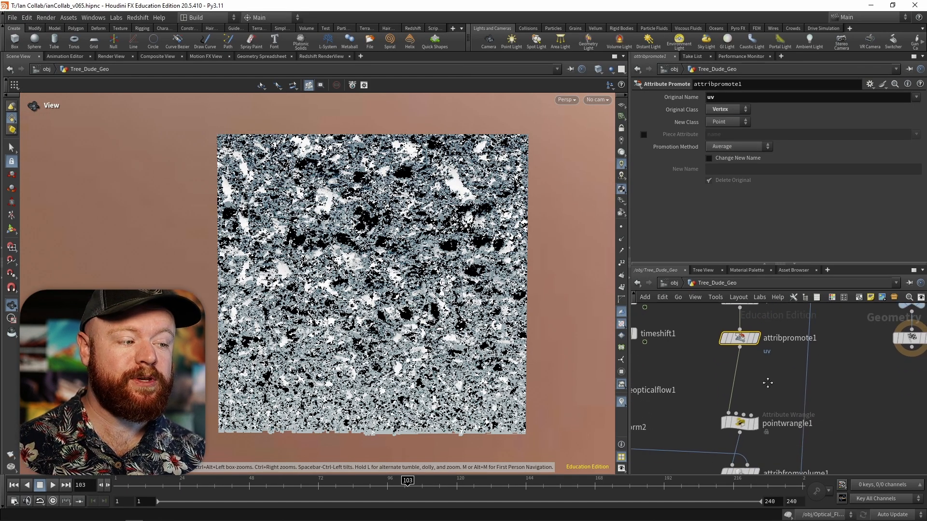
left_click(788, 382)
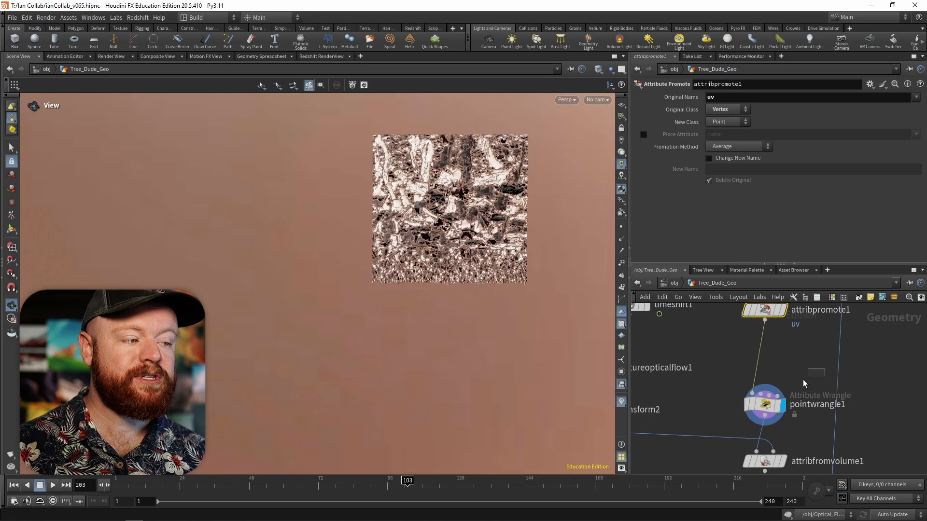
left_click(747, 410)
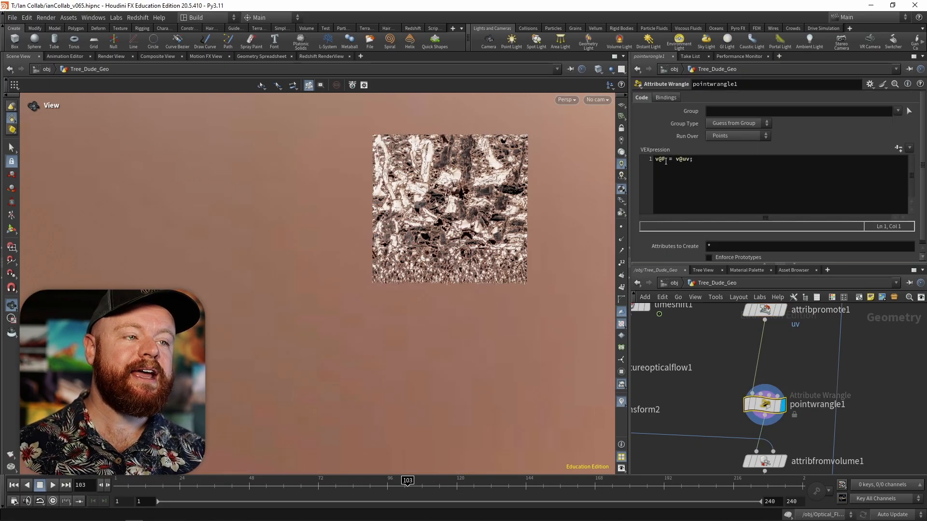
middle_click_drag(410, 213, 318, 261)
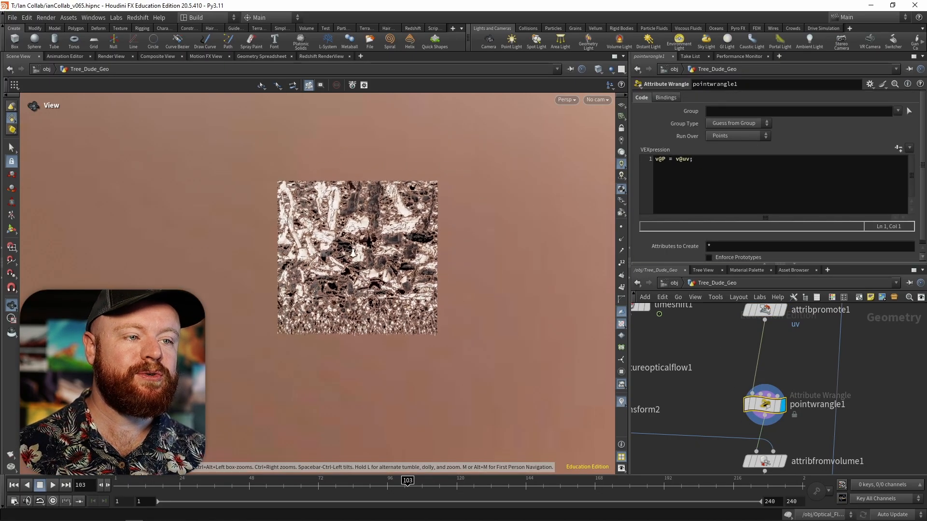
scroll(319, 261, "up", 5)
scroll(519, 218, "down", 5)
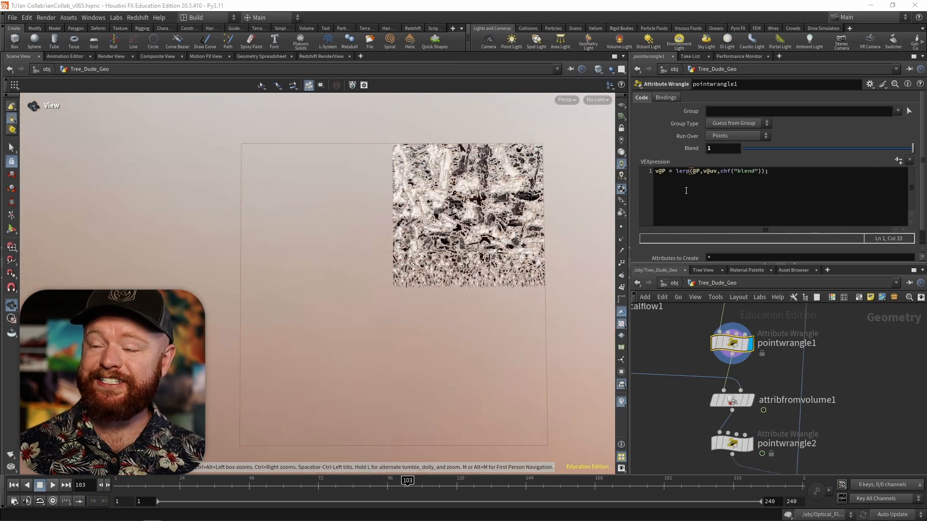
Set the Blend on pointwrangle1 to 1, and display the output of textureopticalflow1
mouse_move(748, 147)
left_mouse_down()
mouse_move(740, 150)
mouse_move(919, 160)
mouse_move(903, 151)
mouse_move(696, 150)
mouse_move(916, 154)
left_mouse_up()
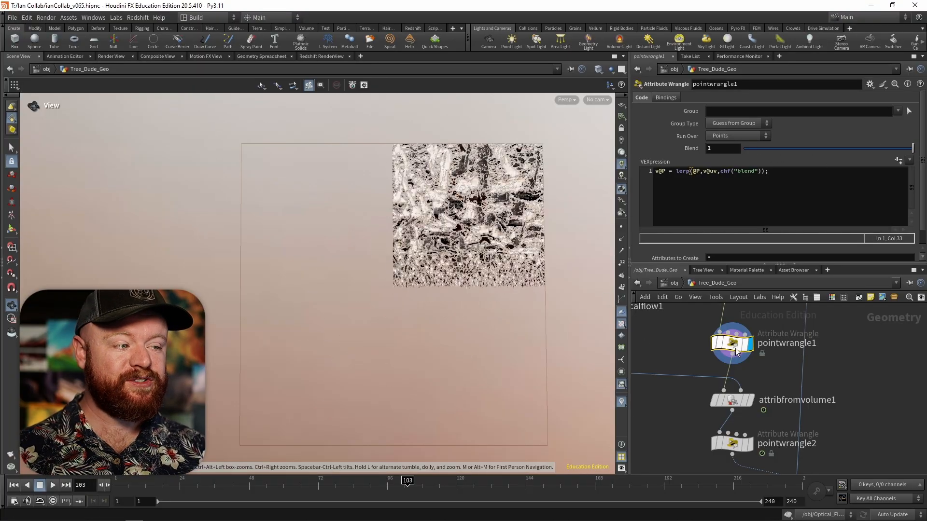
middle_click_drag(756, 372, 797, 383)
middle_click_drag(714, 343, 760, 375)
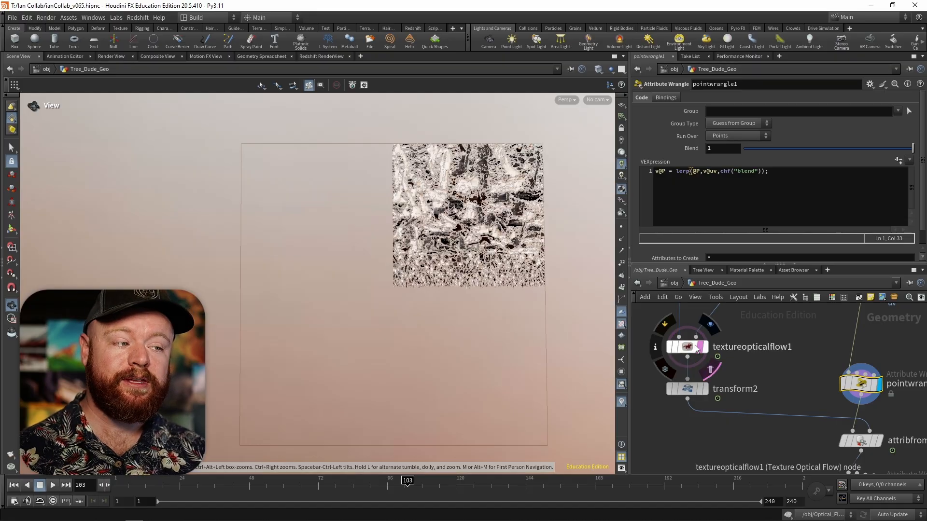
left_click(713, 330)
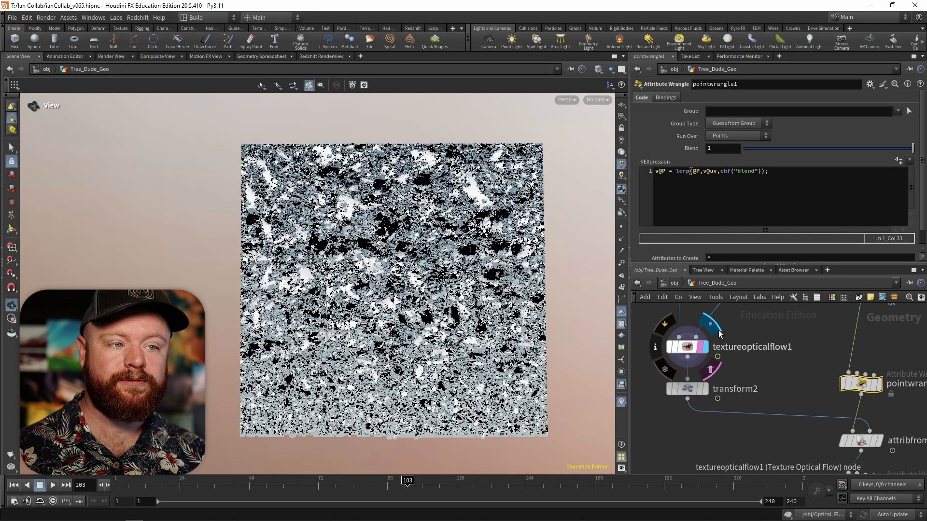
Review the Uniform Scale and Translate values of the transform2 node below textureopticalflow1
middle_click_drag(765, 369, 786, 346)
left_click(709, 365)
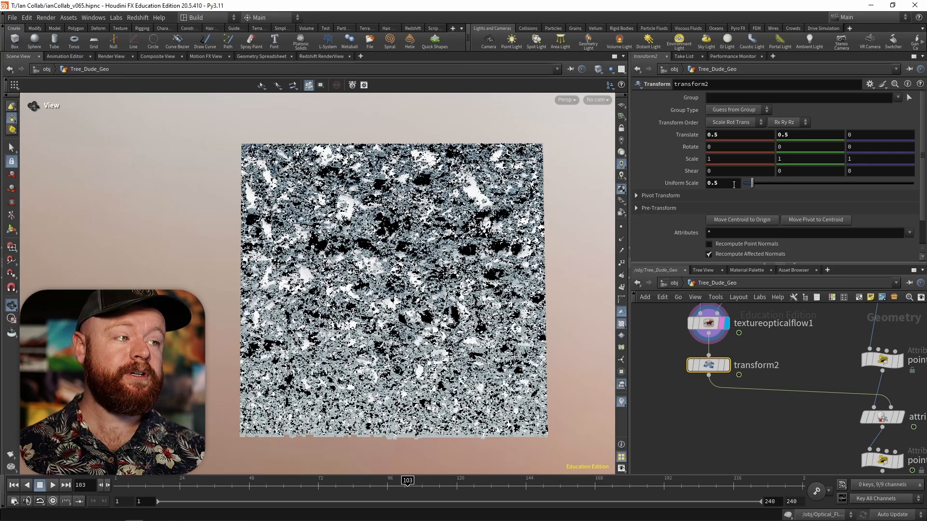
left_click_drag(722, 183, 698, 184)
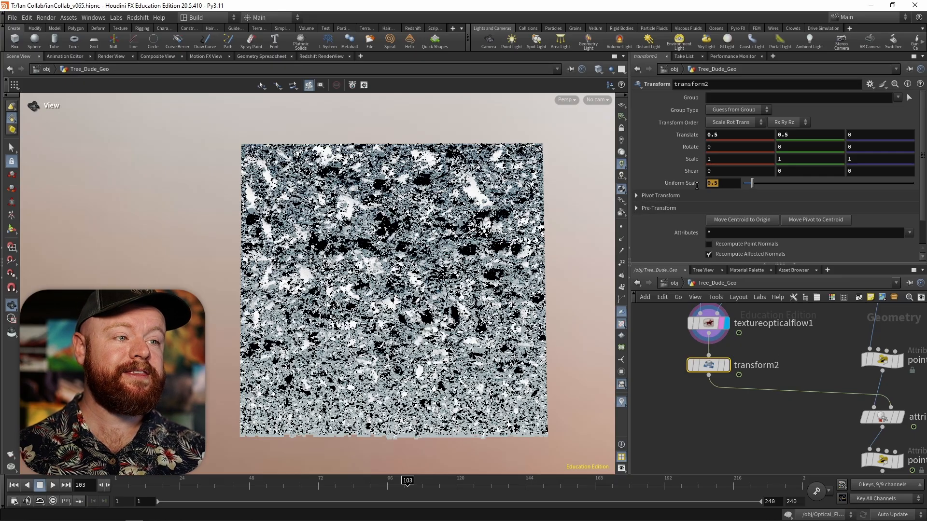
left_click(737, 136)
key("Tab")
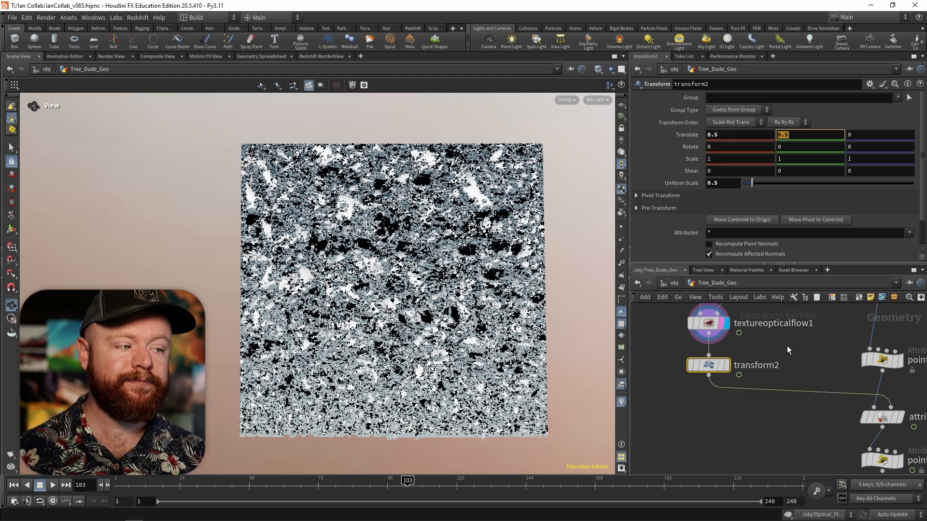
Display transform2 and pointwrangle1 in turn to compare the optical flow output's placement with the UV-flattened sculpture
middle_click_drag(787, 345, 672, 352)
left_click(700, 365)
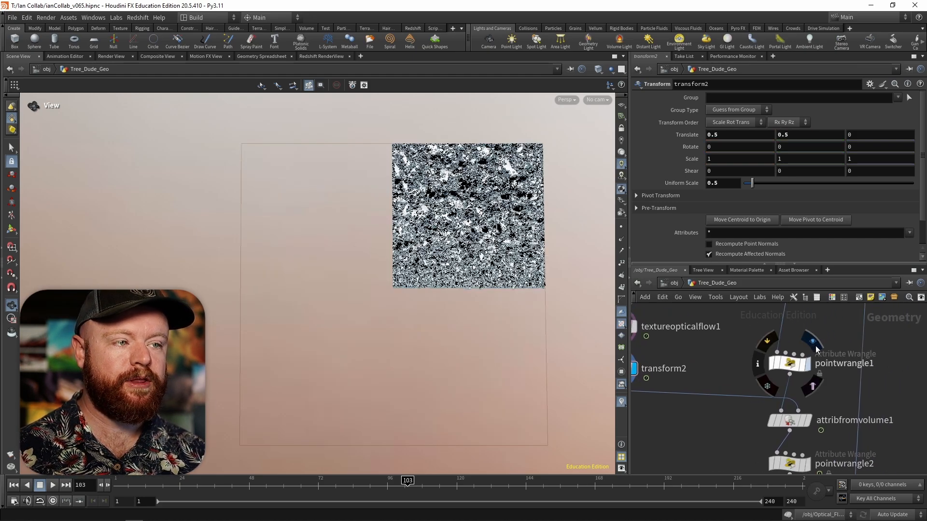
left_click(815, 346)
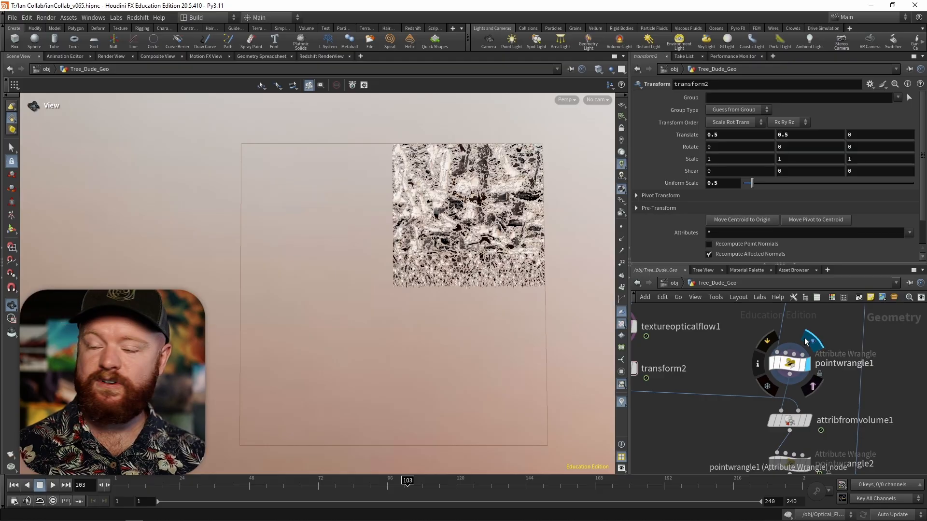
scroll(710, 352, "down", 3)
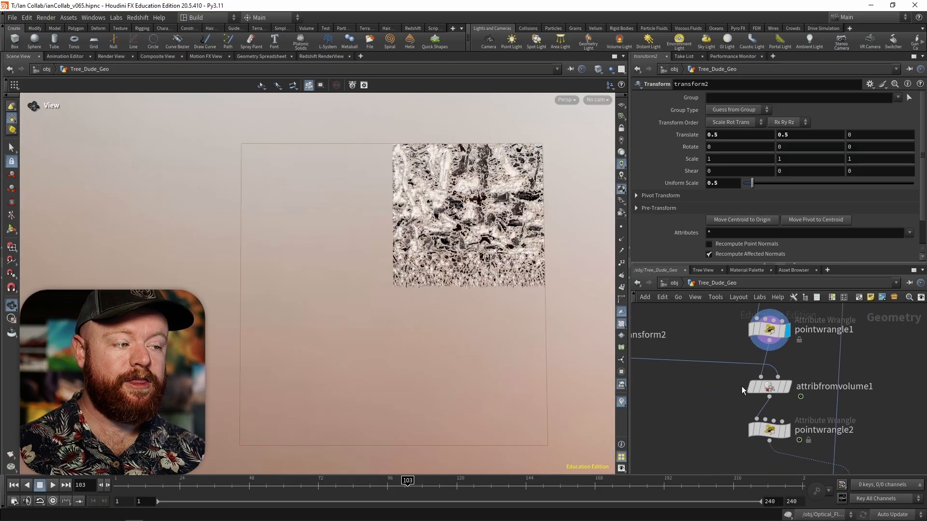
Inspect the attribute settings of attribfromvolume1 and its connections to transform2, pointwrangle2 and attribcopy1
left_click(767, 386)
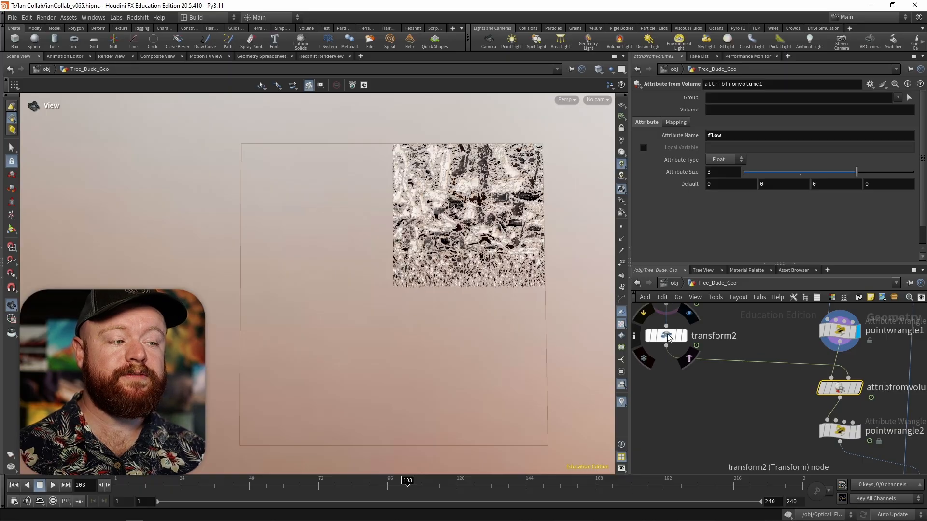
middle_click_drag(761, 363, 728, 333)
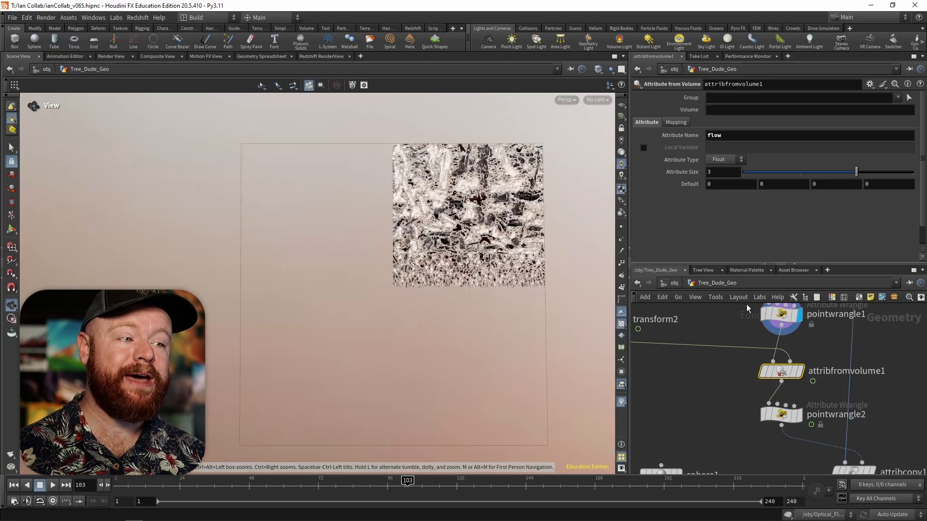
scroll(813, 345, "down", 1)
middle_click_drag(813, 345, 748, 368)
mouse_move(808, 411)
middle_mouse_down()
mouse_move(780, 383)
mouse_move(773, 343)
middle_mouse_up()
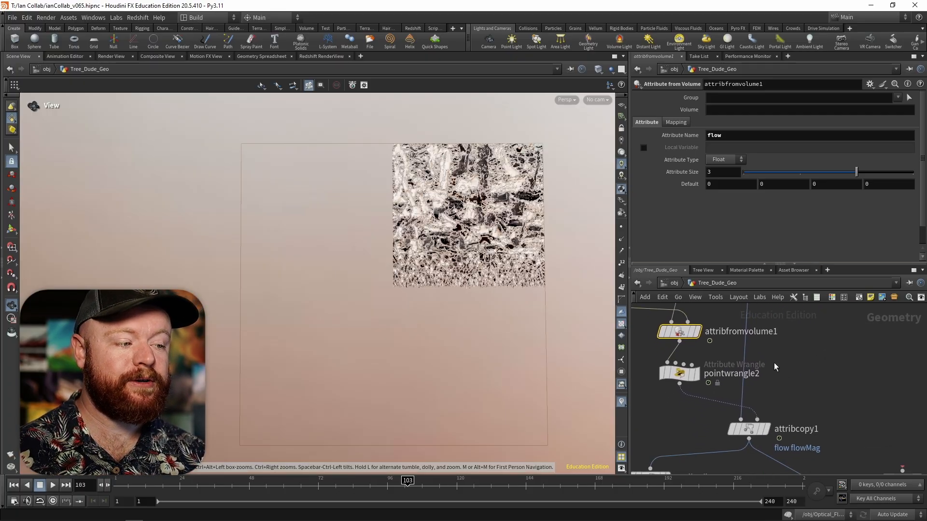
Compare the outputs of attribcopy1 and attribfromvolume1, ending on attribcopy1, and examine the attribute names it copies
left_click(775, 407)
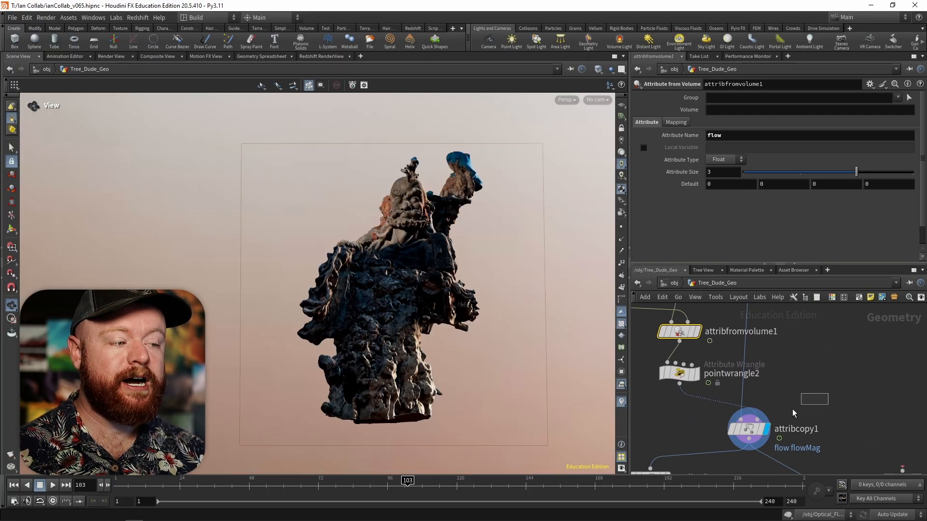
left_click(748, 428)
middle_click_drag(699, 320, 721, 368)
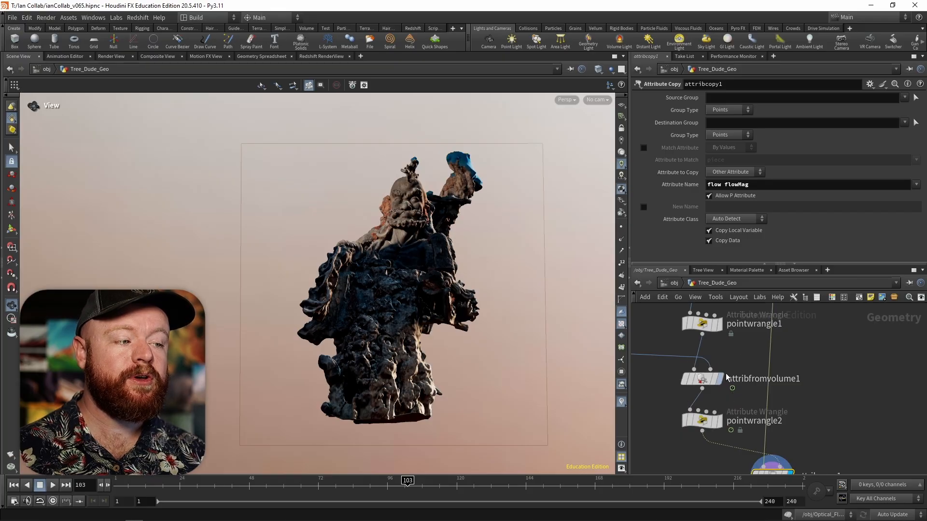
left_click(722, 363)
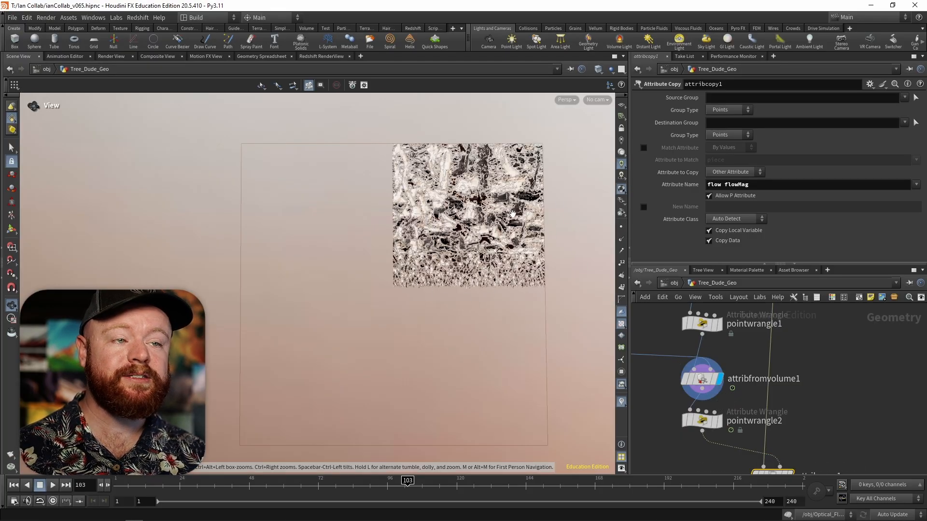
middle_click_drag(850, 377, 846, 304)
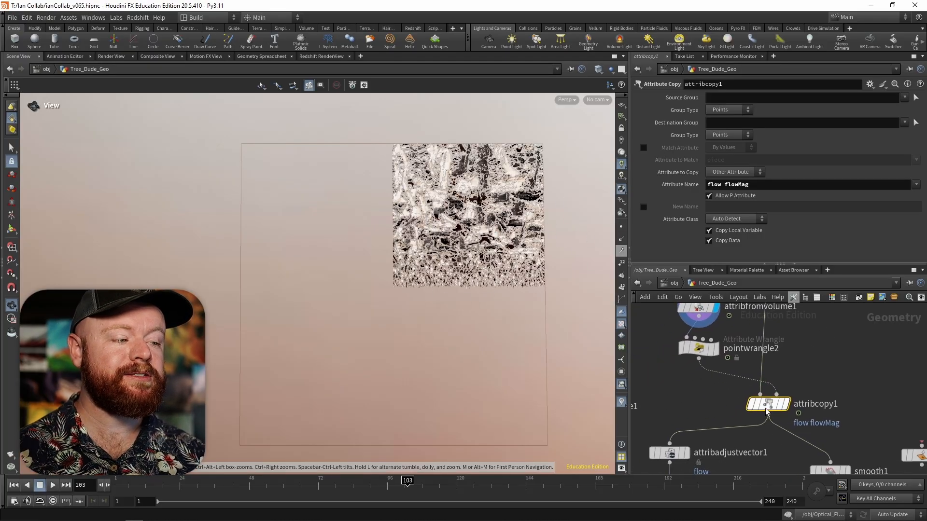
left_click(792, 381)
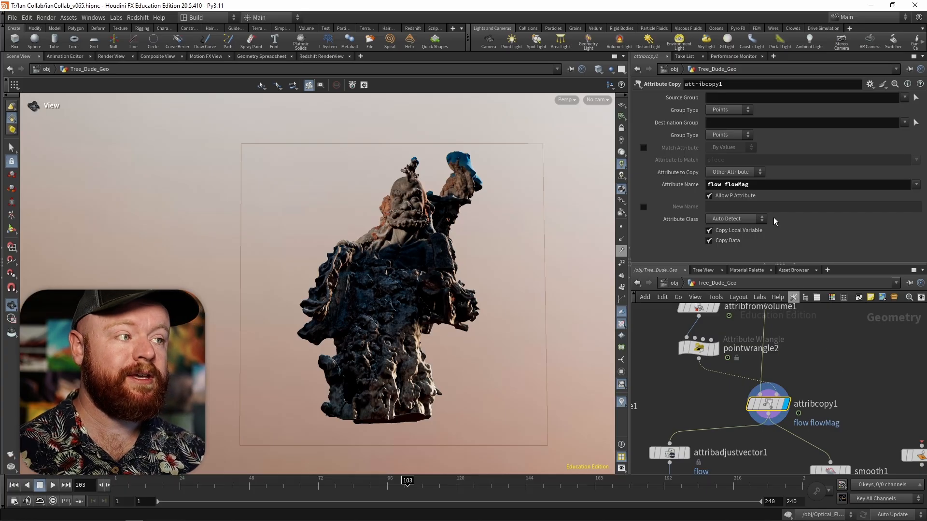
double_click(717, 184)
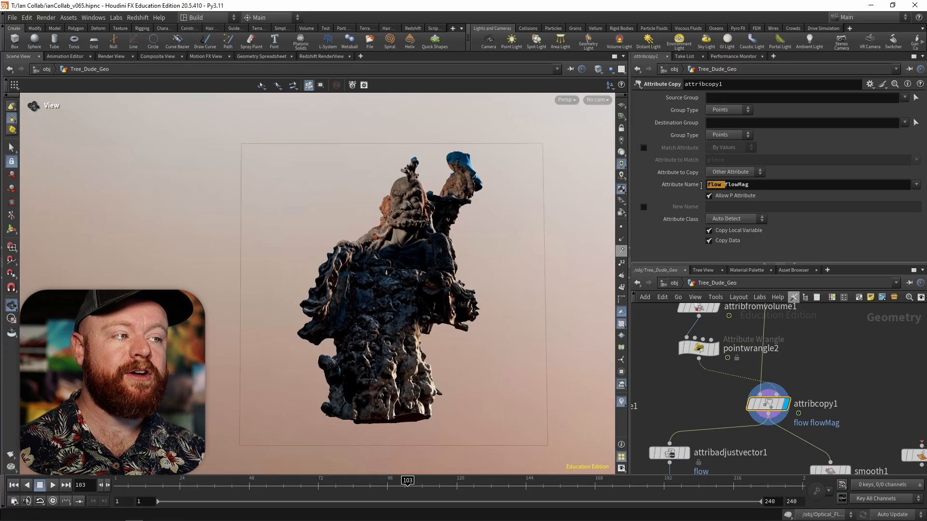
Review the VEXpression on pointwrangle2 that derives flowMag from the flow vector
middle_click_drag(691, 386, 712, 420)
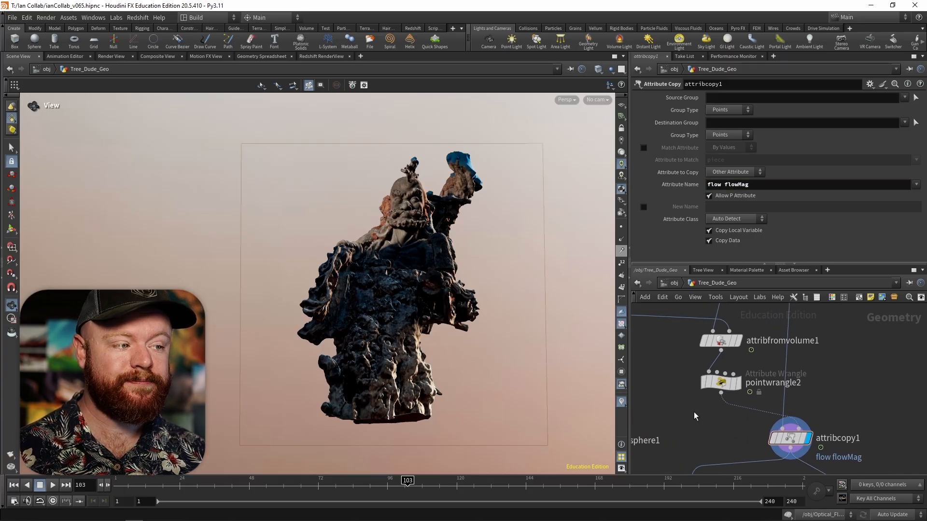
left_click(721, 381)
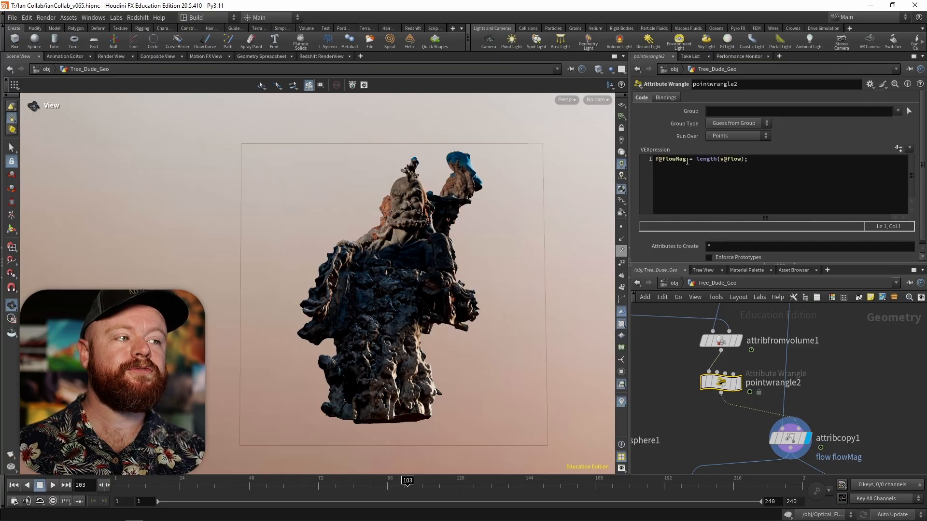
left_click_drag(687, 161, 653, 162)
left_click(733, 161)
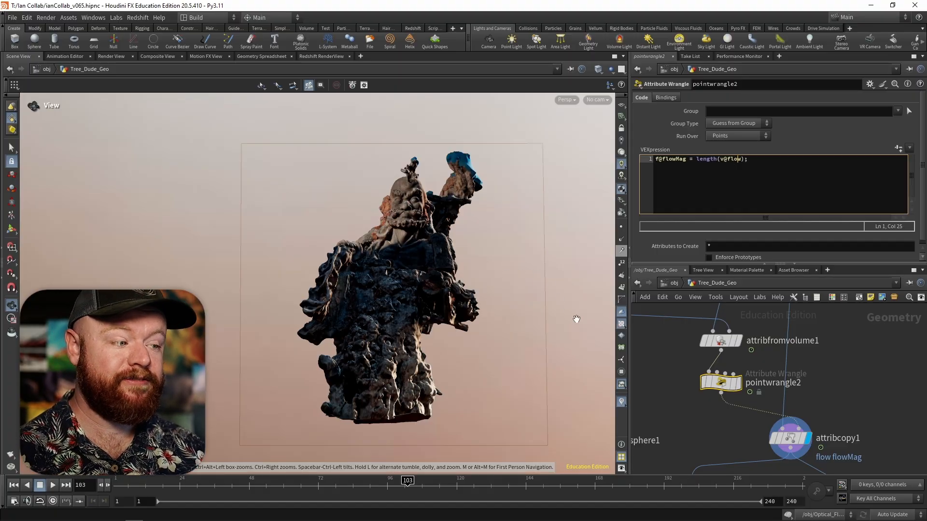
Review attribcopy1 and survey the two branches below it, down to the popSim_Volumes and popSim_Source_Pnts file caches
middle_click_drag(832, 398, 841, 381)
left_click(780, 375)
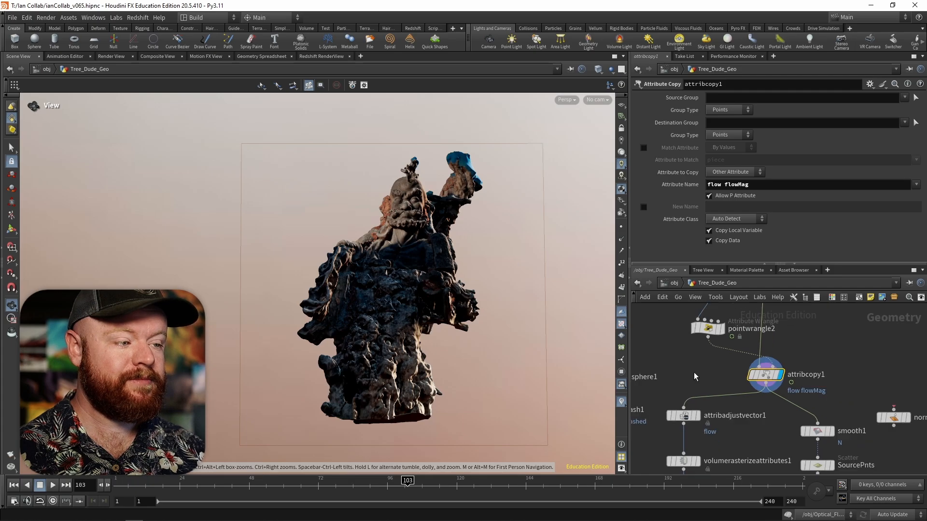
scroll(772, 348, "down", 2)
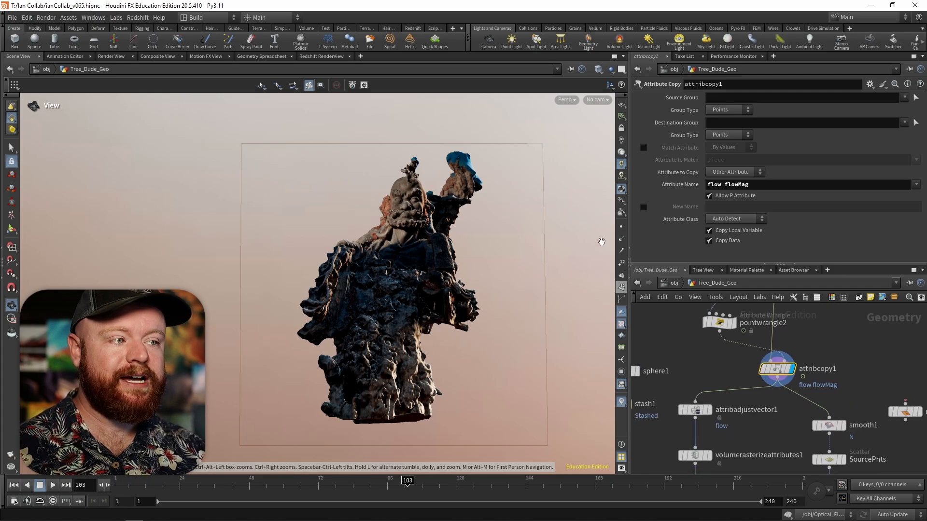
middle_click_drag(735, 391, 727, 353)
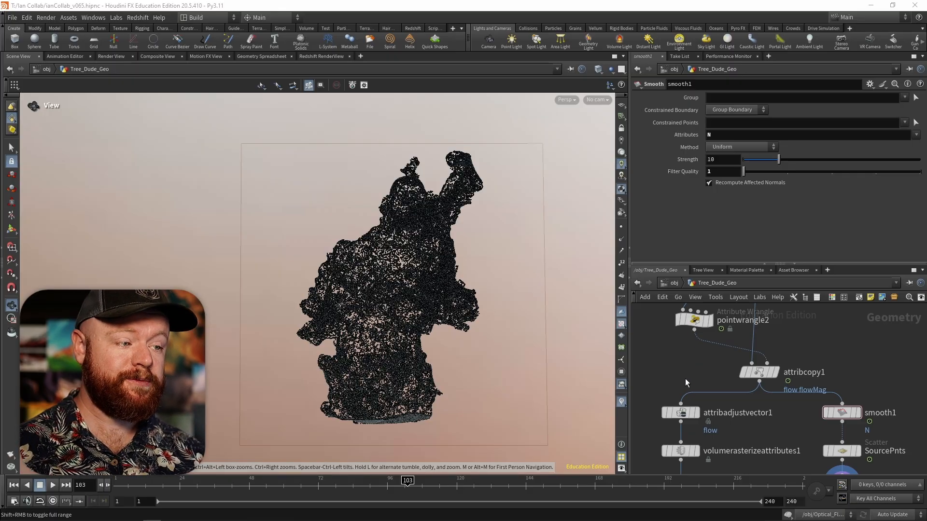
scroll(685, 378, "down", 5)
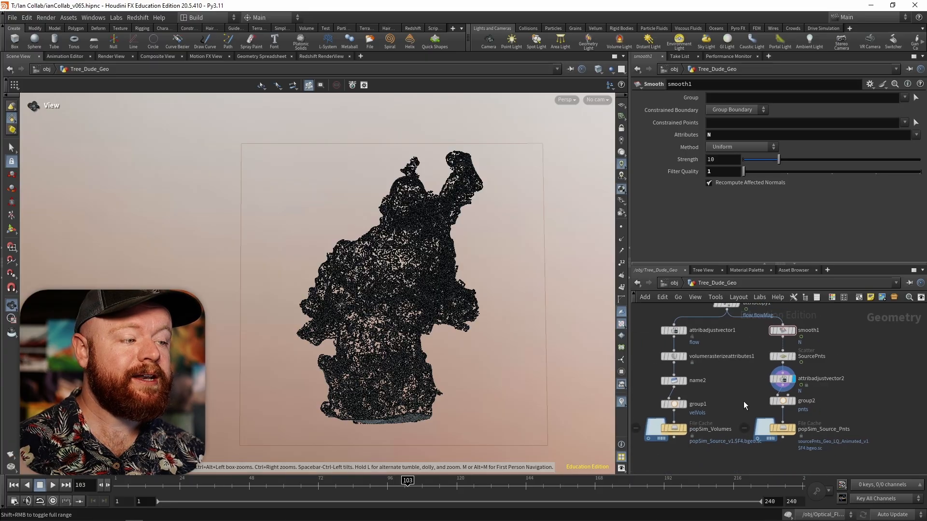
scroll(726, 416, "up", 2)
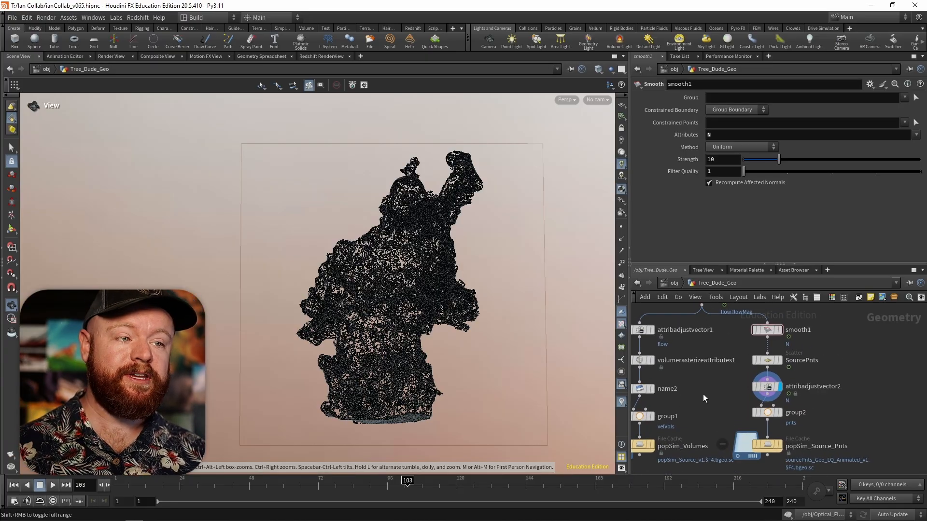
scroll(743, 357, "up", 1)
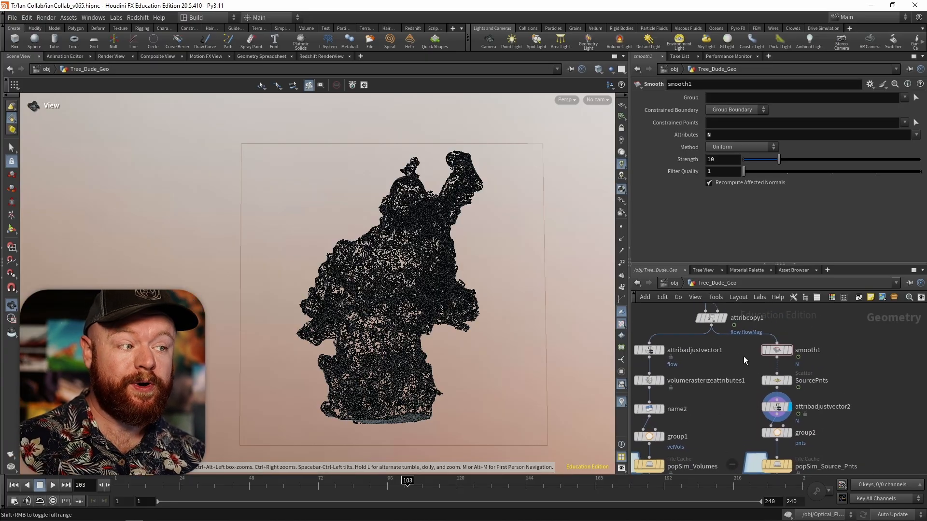
Display the outputs of smooth1 and SourcePnts in turn, and examine the scattered points and the Scatter node's Density Attribute
left_click(789, 350)
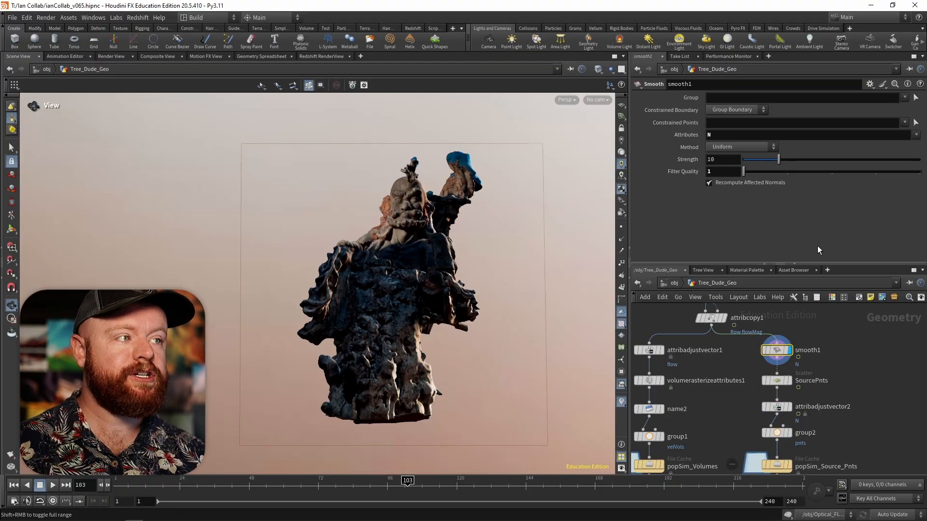
scroll(743, 381, "up", 2)
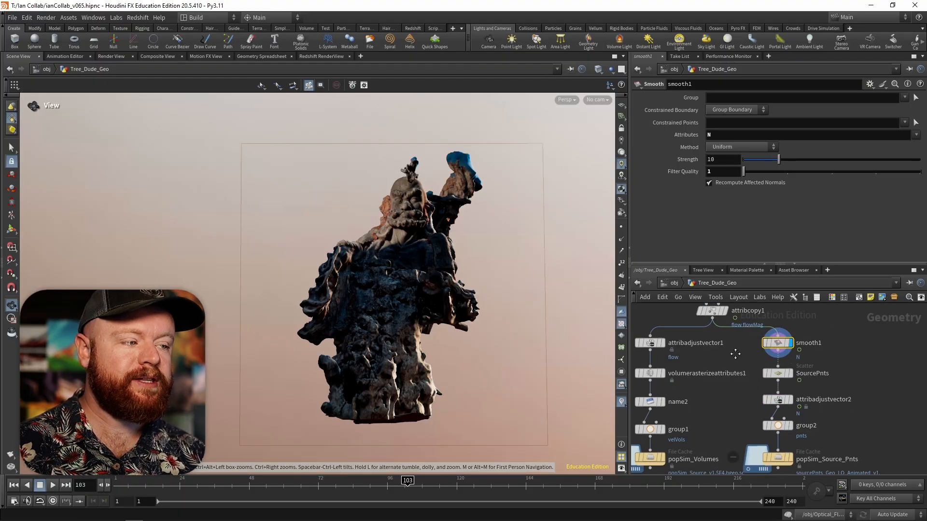
left_click(805, 378)
left_click(769, 388)
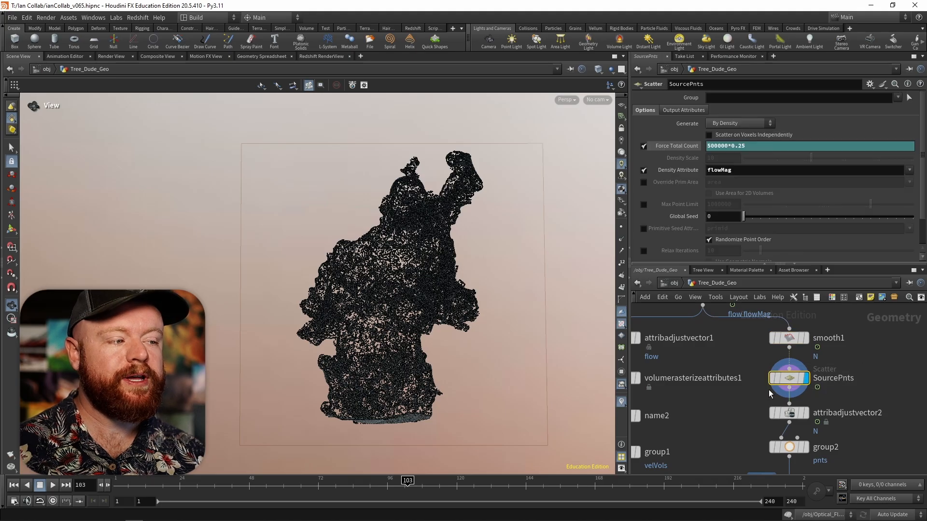
double_click(741, 170)
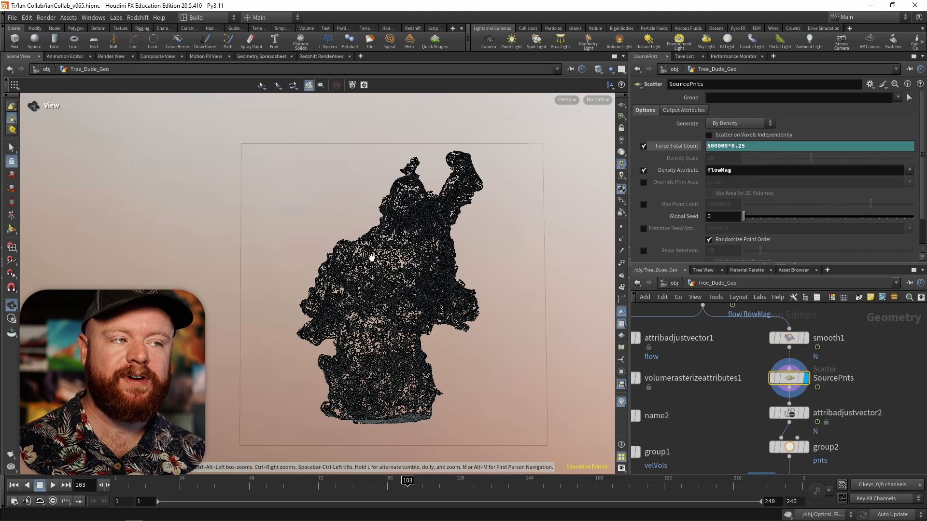
right_click_drag(405, 272, 524, 259)
left_click_drag(524, 259, 415, 273)
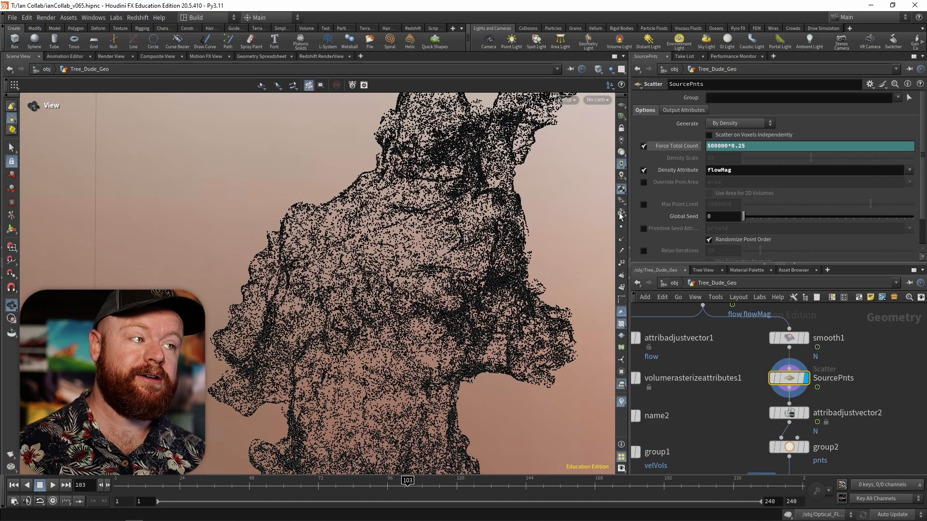
Inspect the attribute and pre-process settings of attribadjustvector2 below SourcePnts
middle_click_drag(809, 409, 796, 385)
left_click(772, 391)
mouse_move(768, 415)
middle_mouse_down()
mouse_move(776, 378)
mouse_move(767, 404)
middle_mouse_up()
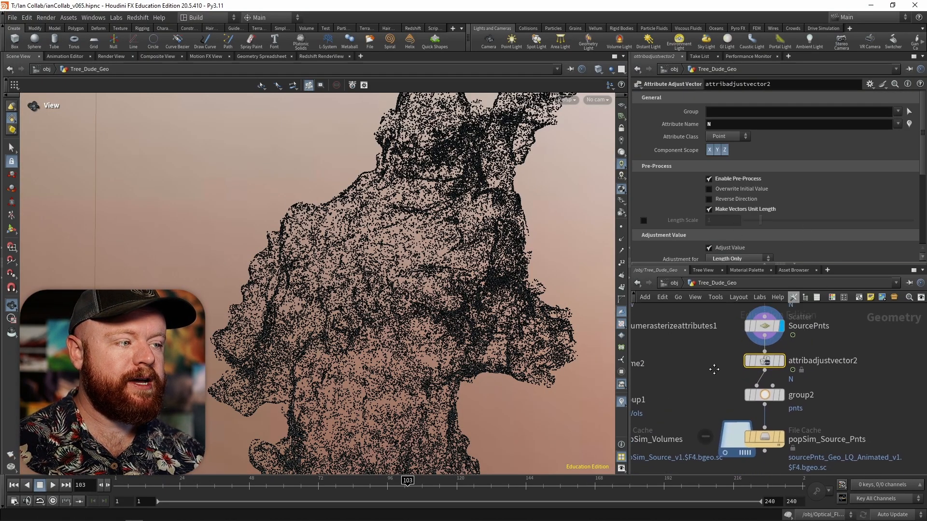
left_click(780, 361)
middle_click_drag(721, 385, 740, 357)
Display the group2 output and review the file cache settings of popSim_Source_Pnts
mouse_move(802, 371)
left_click(810, 355)
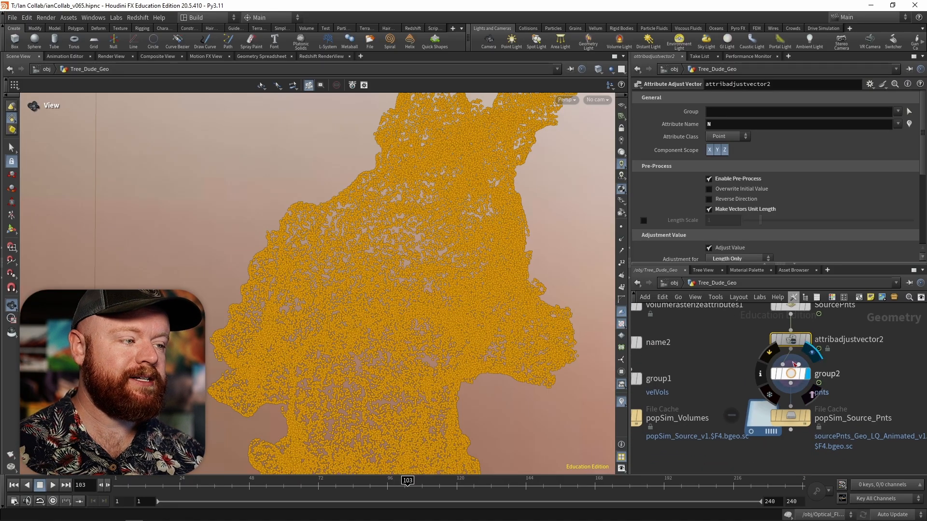
left_click(790, 373)
middle_click_drag(847, 385, 845, 360)
left_click(790, 393)
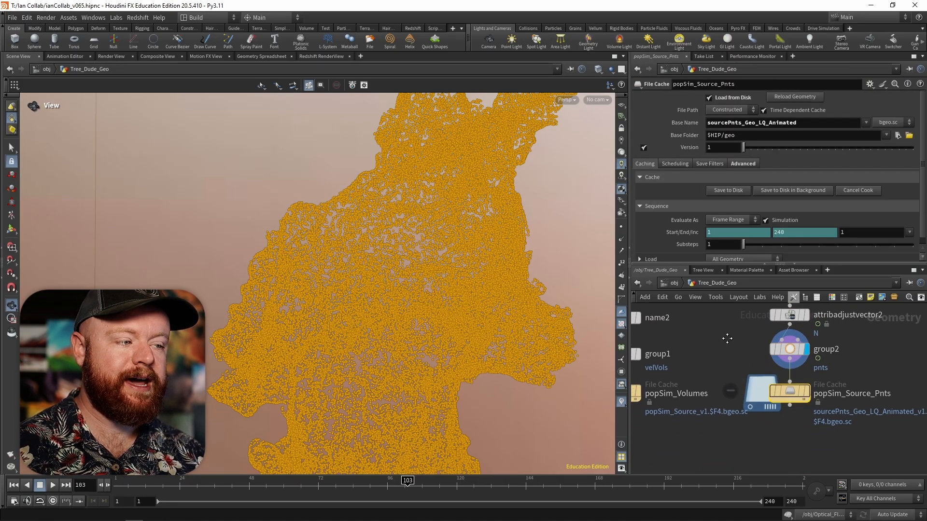
Inspect the settings of attribadjustvector1, which adjusts the flow attribute in the volume branch
middle_click_drag(729, 335, 759, 359)
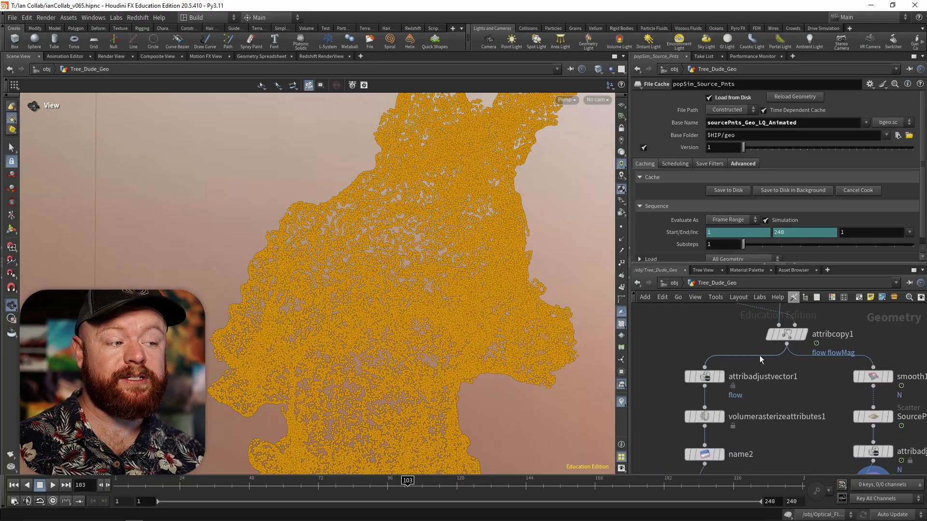
left_click(704, 377)
middle_click_drag(755, 394, 783, 343)
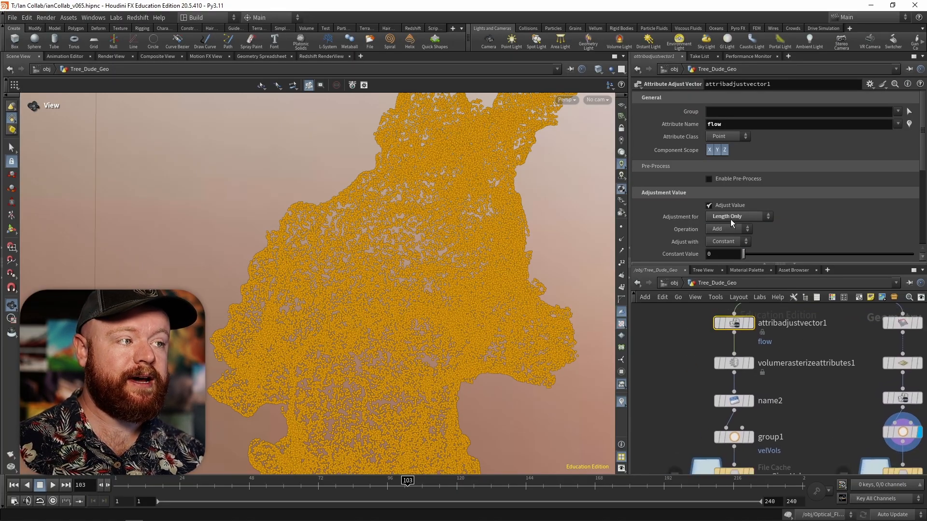
scroll(922, 159, "down", 1)
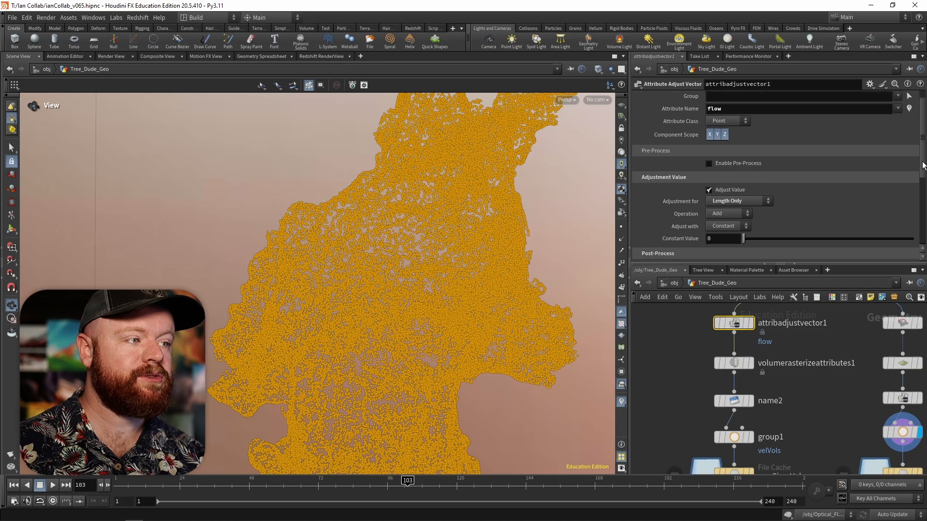
Review the post-process settings of attribadjustvector1, focusing on the Maximum Length limit for the flow vectors
scroll(918, 163, "down", 2)
left_click(709, 193)
scroll(772, 193, "down", 5)
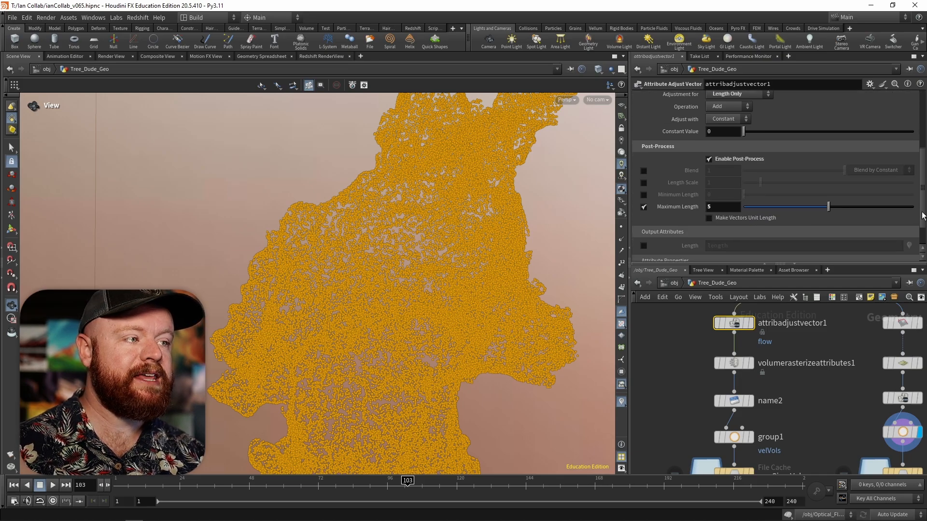
left_click(643, 203)
double_click(714, 202)
type("5")
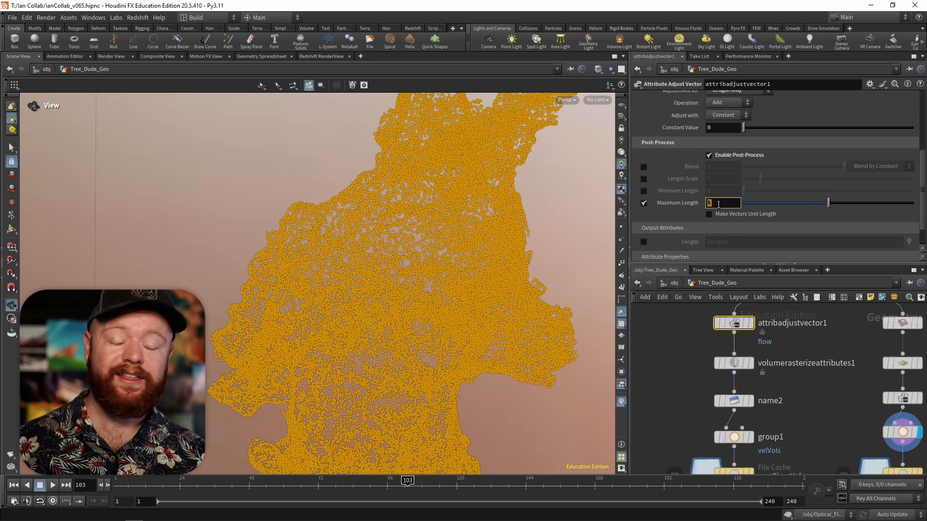
double_click(720, 201)
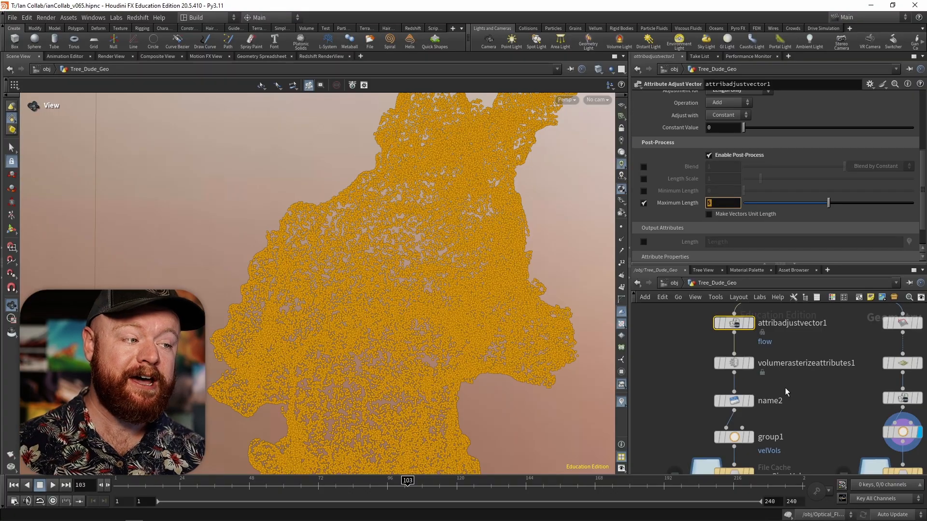
Display the volumerasterizeattributes1 output and inspect its filter settings and the node info for the flow volume
left_click(733, 363)
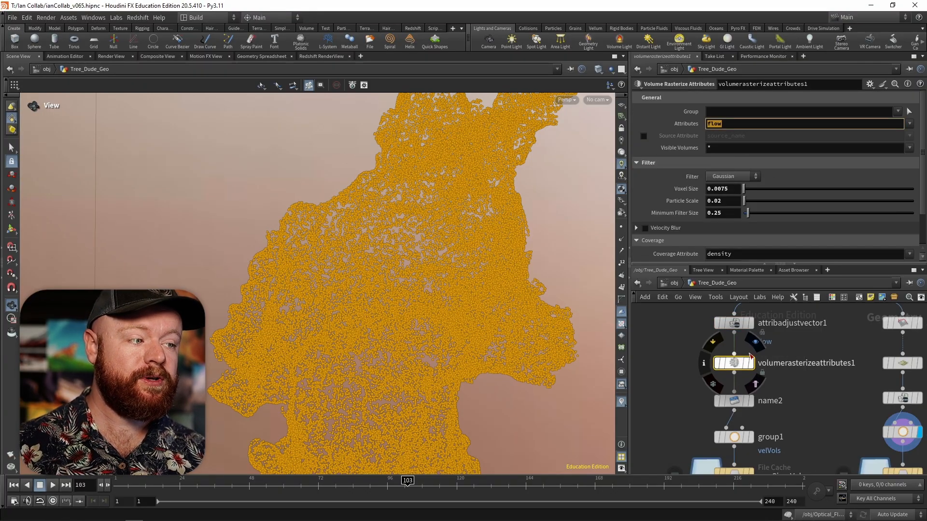
left_click(751, 363)
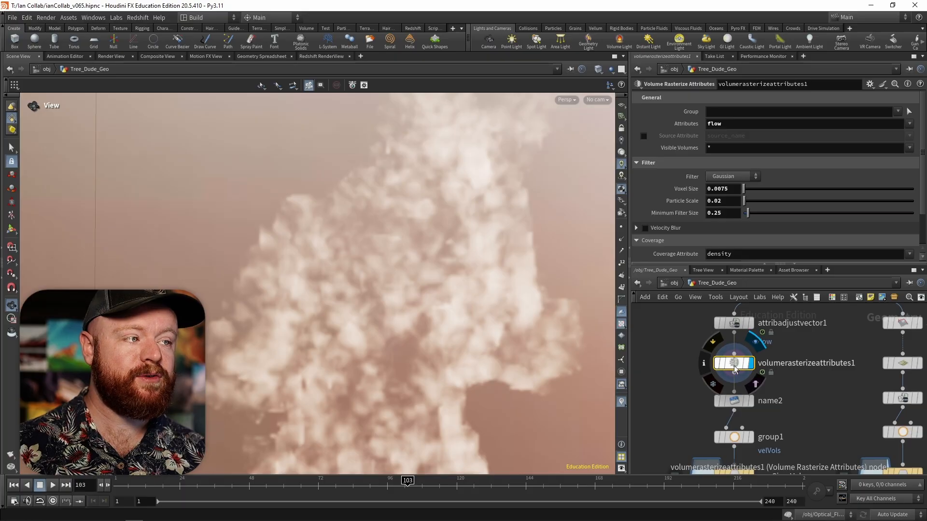
middle_click_drag(774, 389, 772, 376)
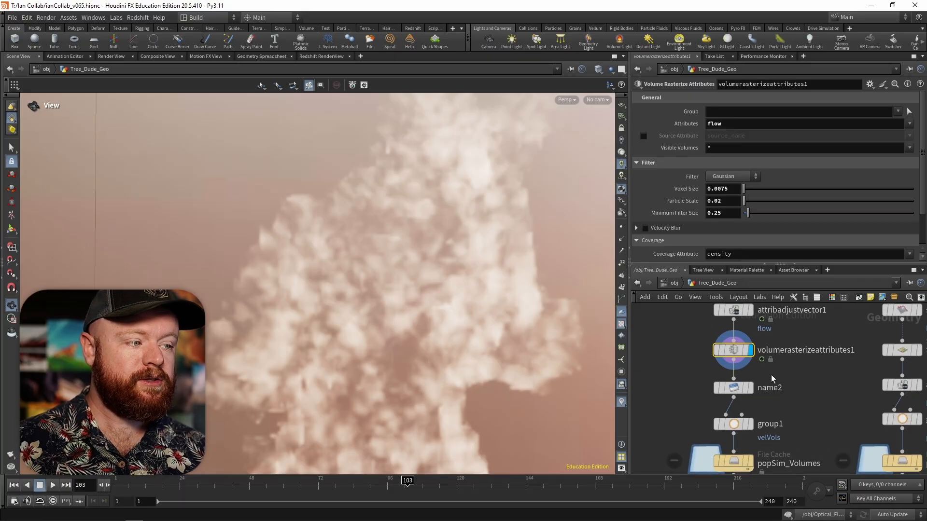
middle_click(740, 358)
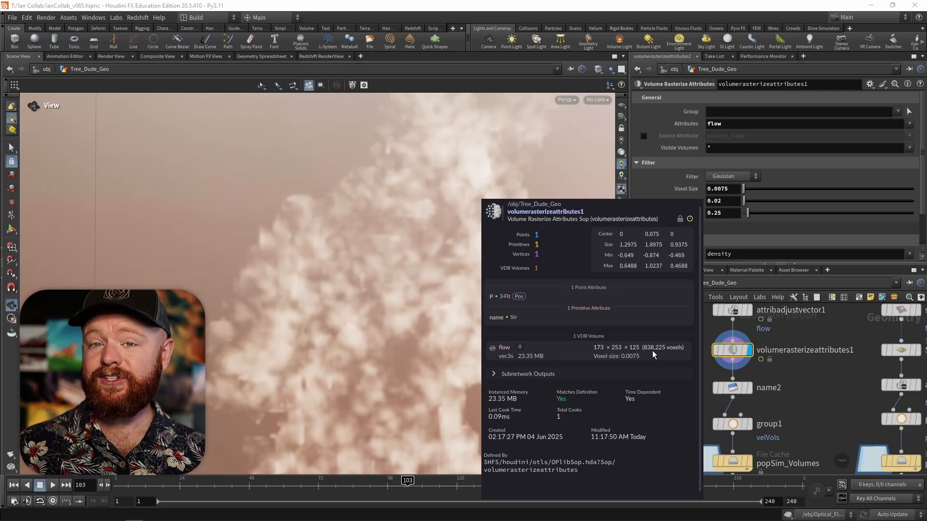
Inspect how name2 renames the flow primitives to vel, and look over the nodes further down the volume branch
middle_click_drag(686, 377, 673, 352)
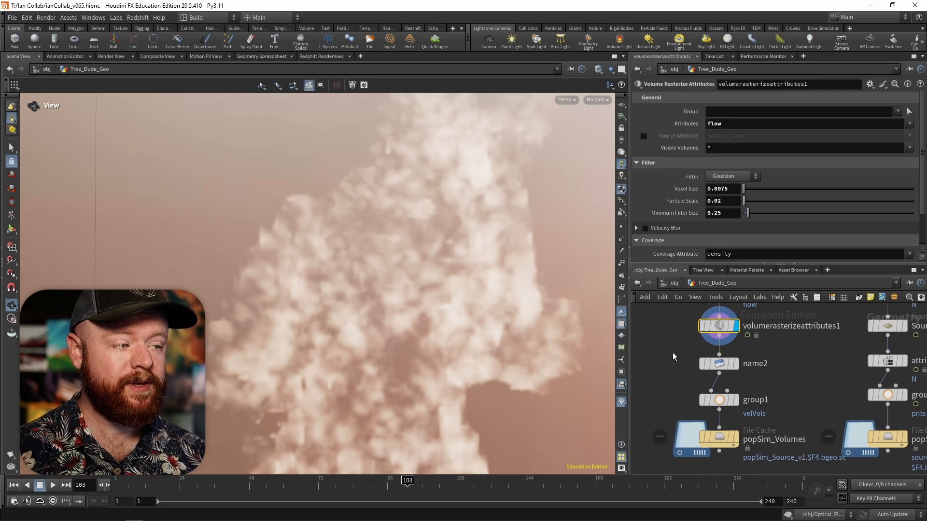
left_click(761, 369)
left_click(763, 160)
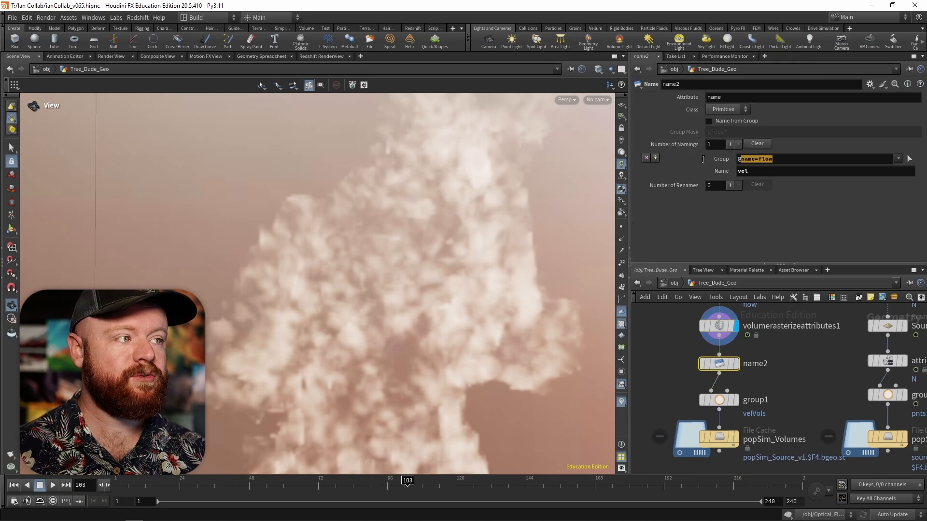
left_click(763, 171)
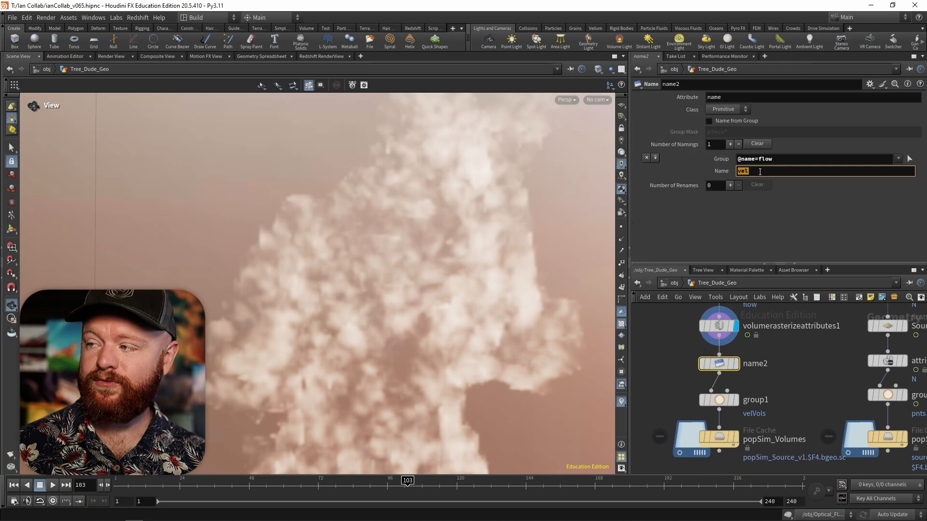
middle_click_drag(768, 438, 757, 373)
left_click(778, 419)
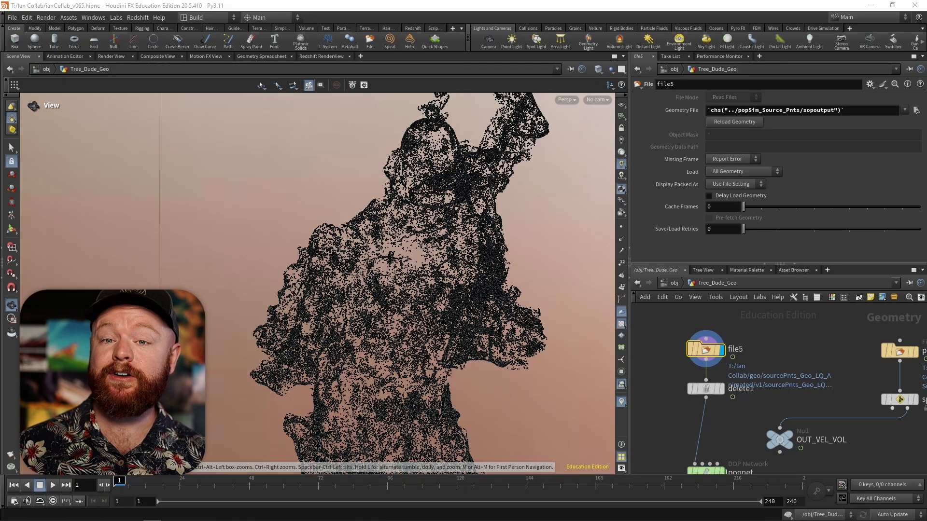
Display the delete1 output below file5, review its bounding volume settings, and display the OUT_VEL_VOL velocity volume
left_click_drag(715, 353, 715, 339)
left_click(723, 376)
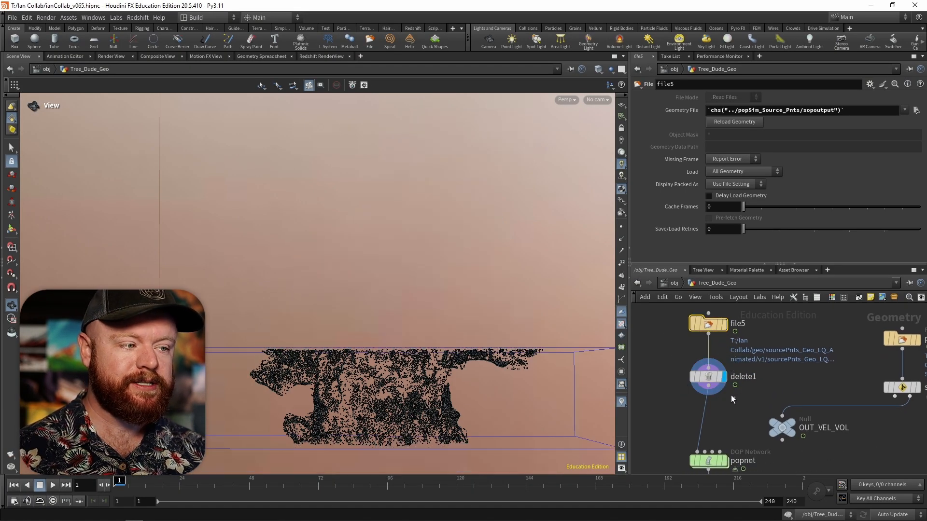
left_click(709, 376)
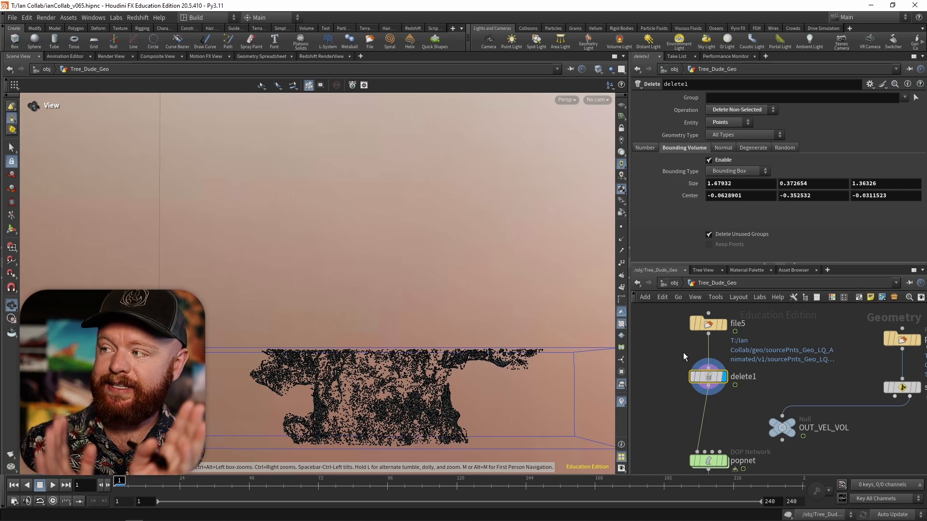
middle_click_drag(869, 345, 764, 350)
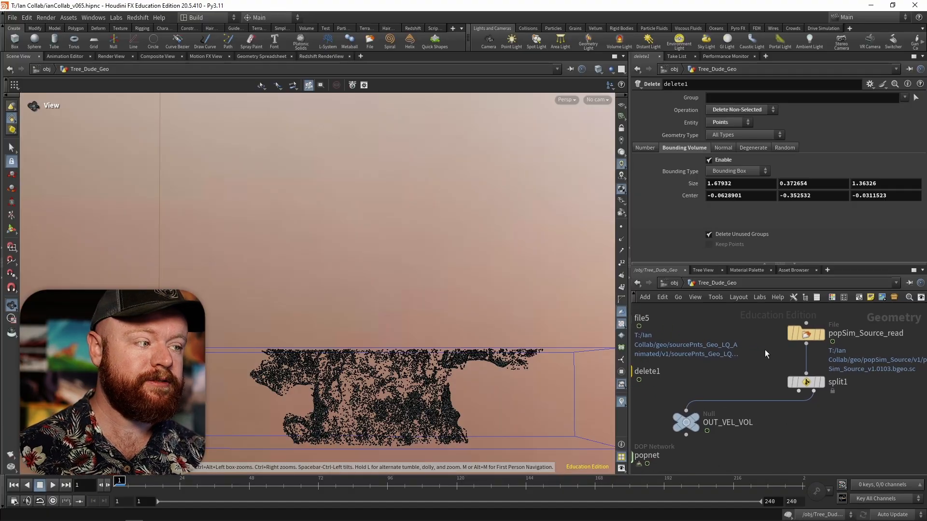
left_click(697, 416)
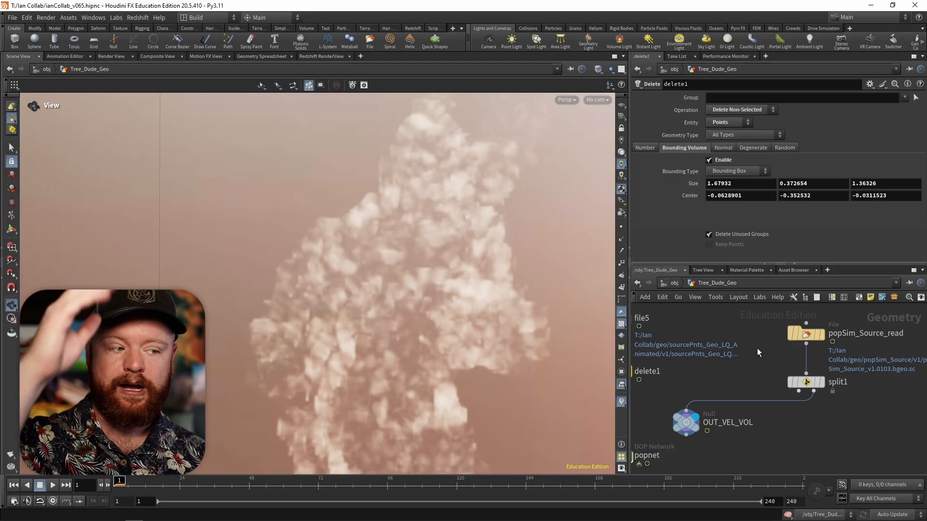
Open the popnet network and review the emission type and birth settings of source_first_input
middle_click_drag(775, 428, 828, 390)
middle_click_drag(703, 381, 740, 381)
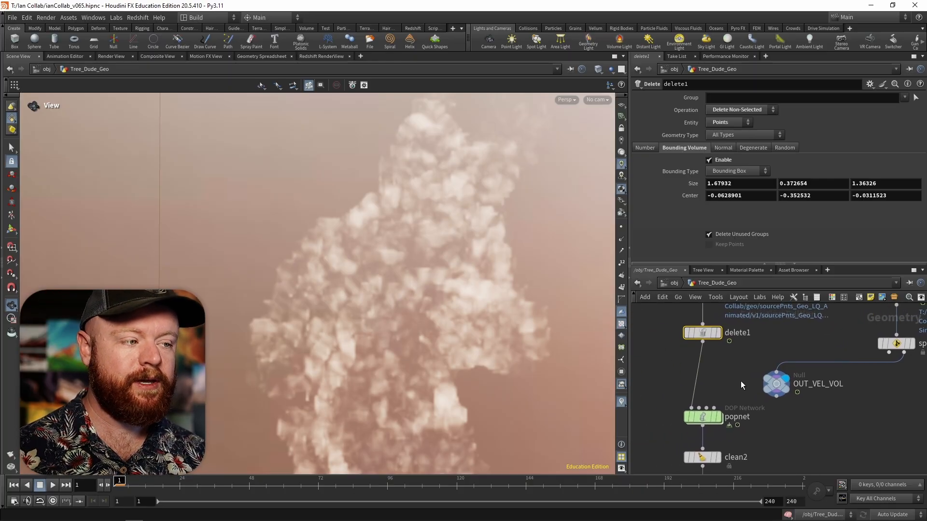
double_click(691, 421)
left_click(726, 343)
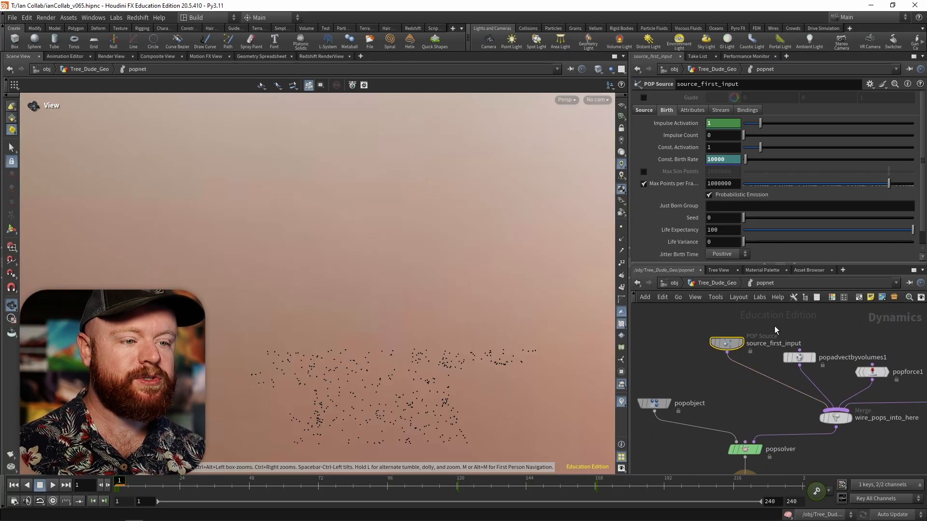
left_click(647, 111)
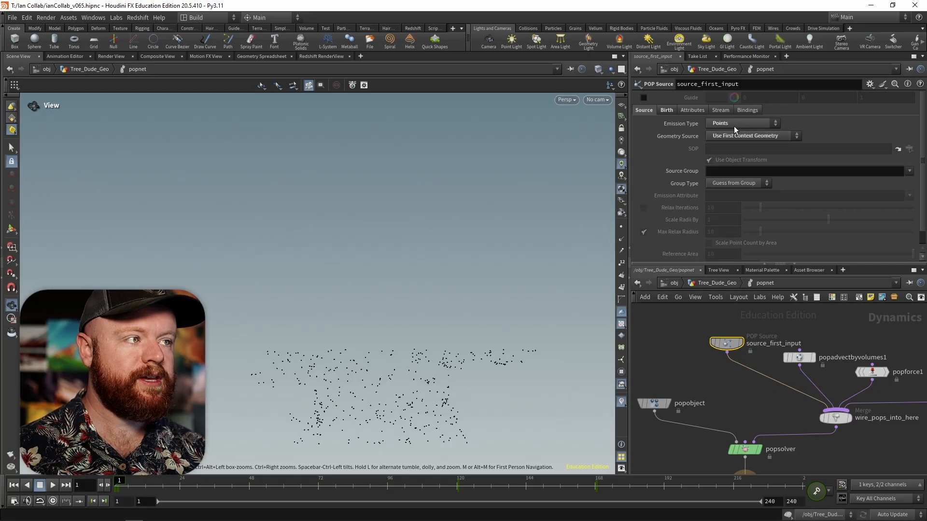
left_click(734, 124)
left_click(747, 152)
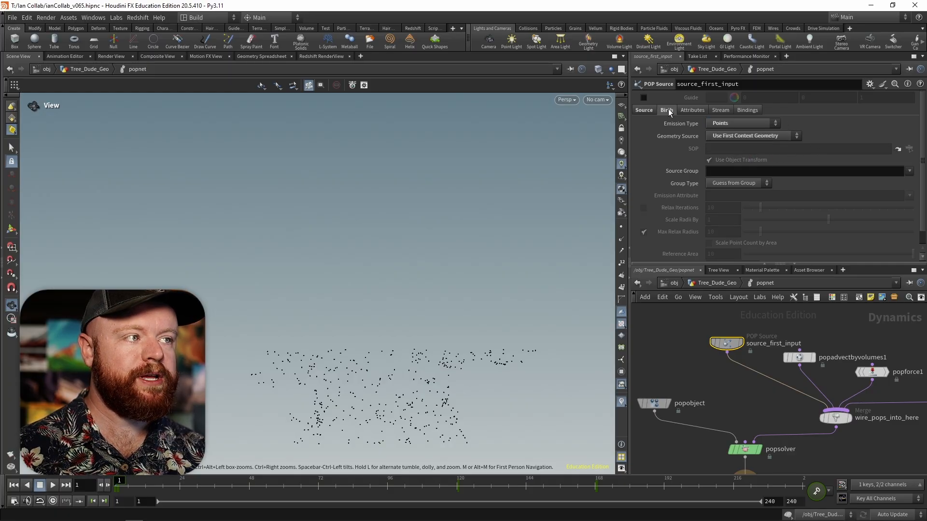
left_click(667, 110)
left_click(733, 157)
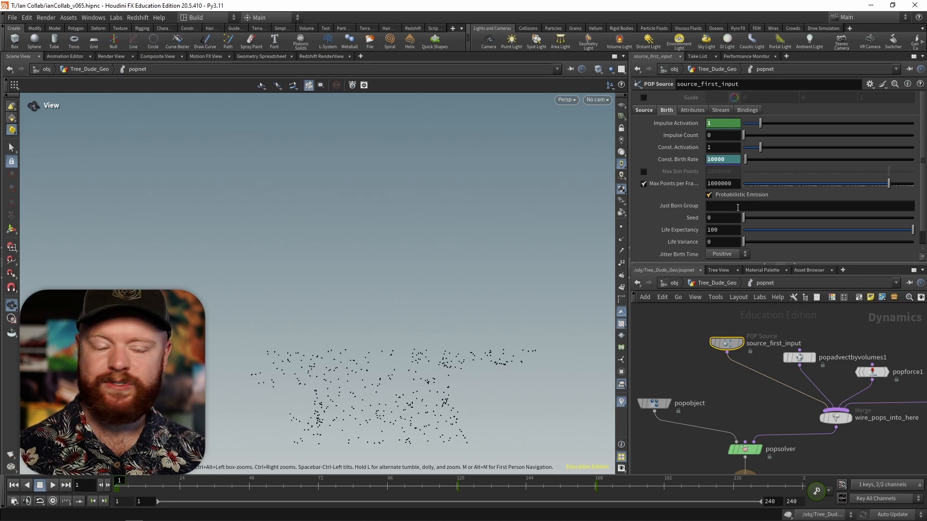
Inspect the velocity source, field name, advection type and Velocity Blend expression of popadvectbyvolumes1
middle_click_drag(814, 323, 738, 331)
scroll(753, 337, "up", 3)
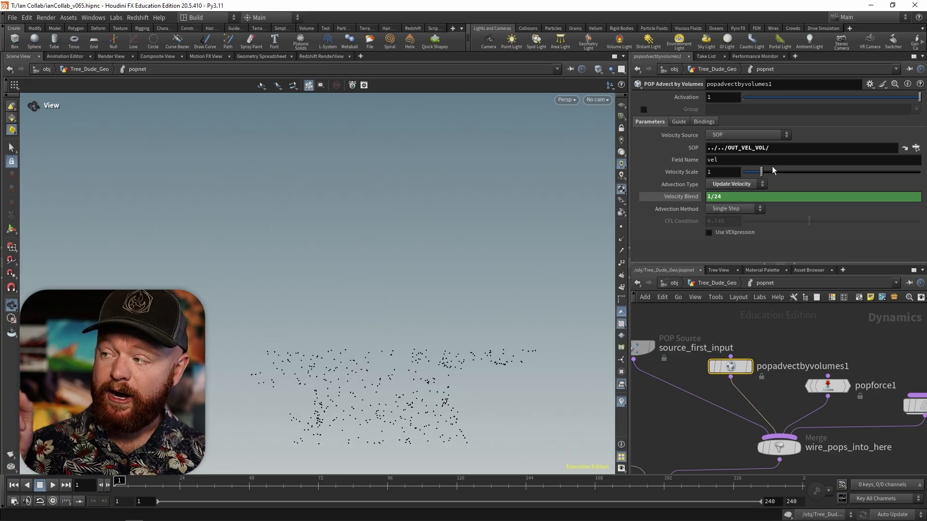
left_click_drag(785, 151, 706, 149)
left_click(736, 159)
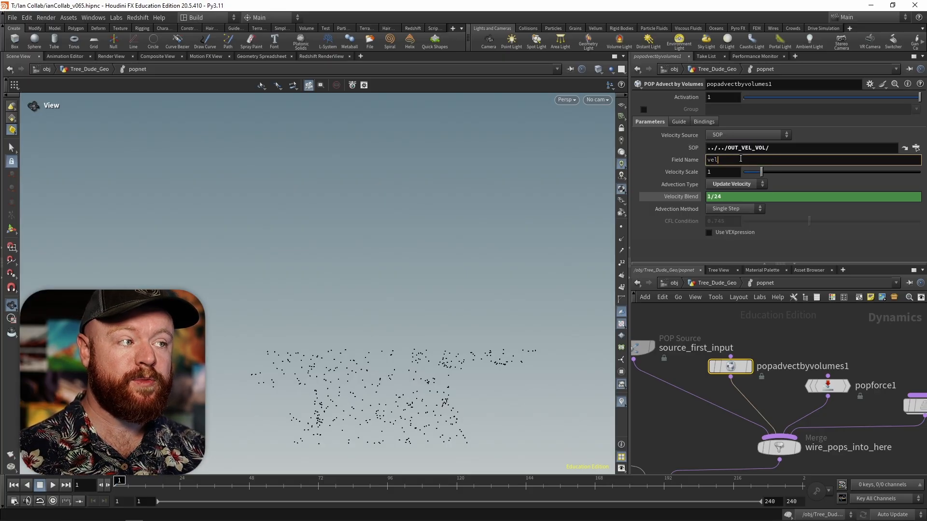
left_click(755, 186)
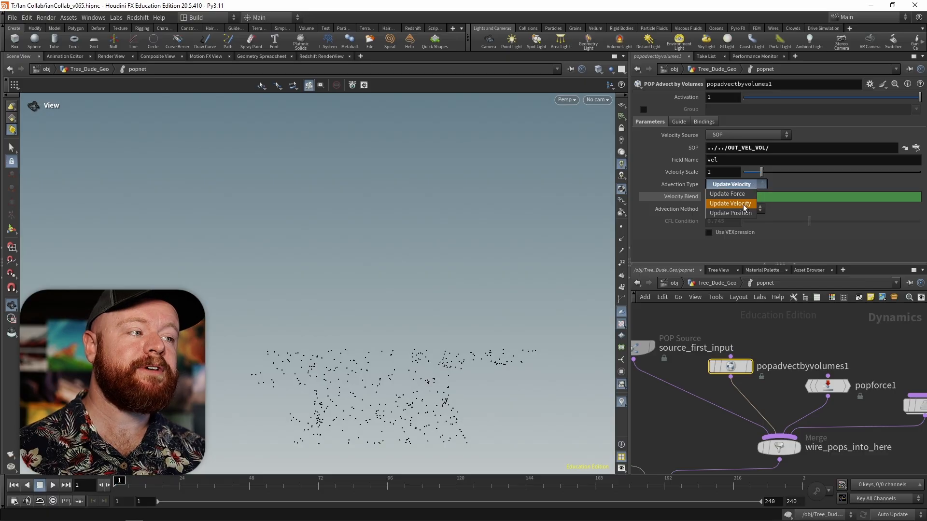
left_click(744, 204)
left_click(681, 198)
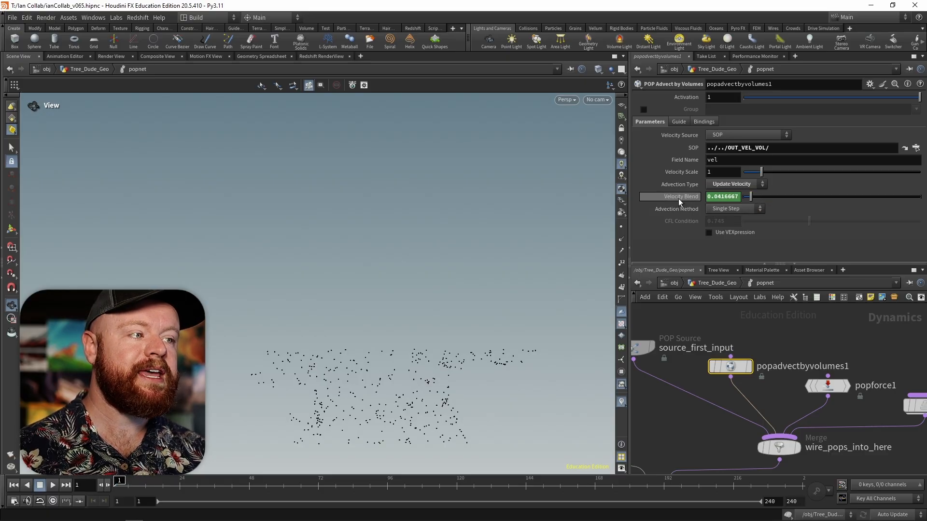
left_click(679, 198)
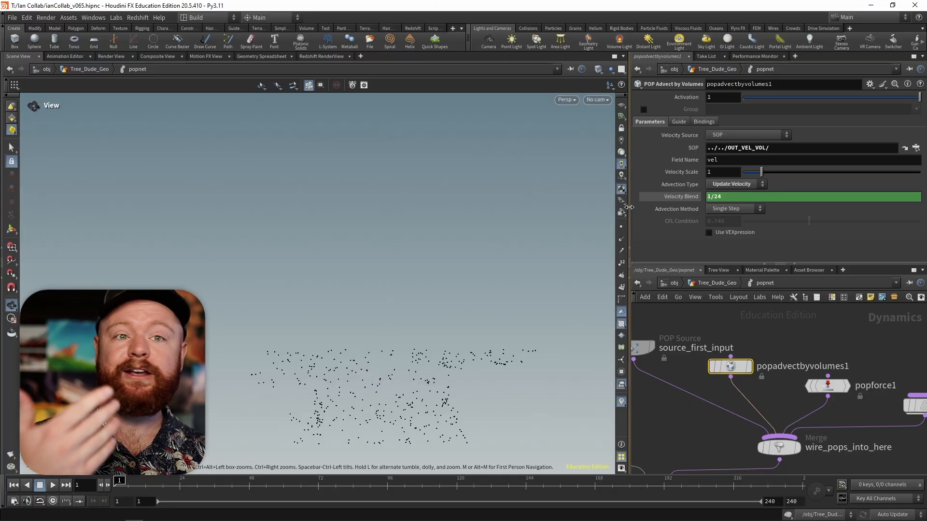
Switch cooking to Manual and scrub the timeline to examine the animated Y force of popforce1
middle_click_drag(833, 343, 810, 338)
left_click(762, 382)
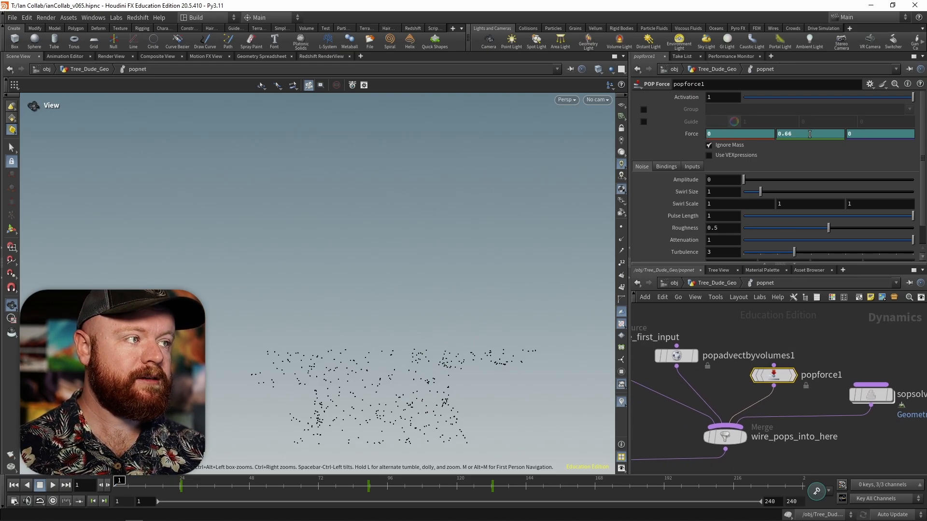
left_click(792, 134)
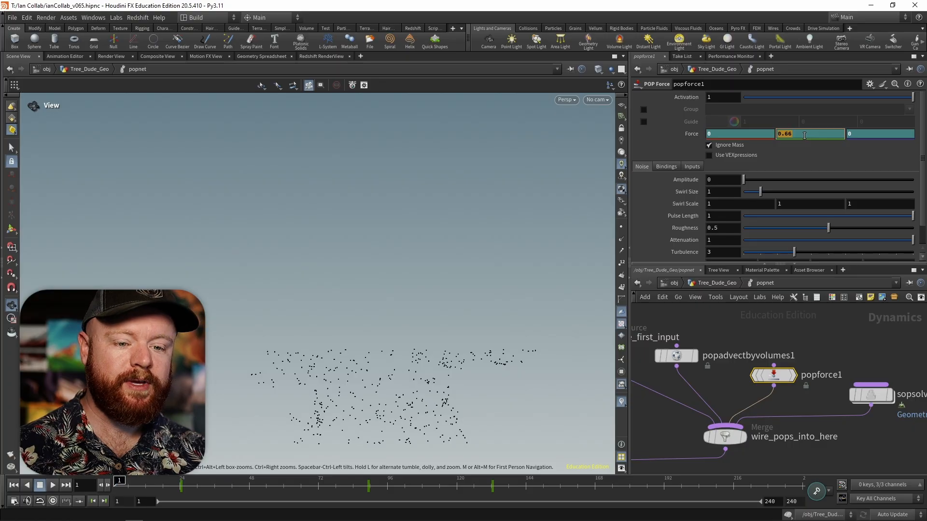
left_click(892, 515)
left_click(893, 510)
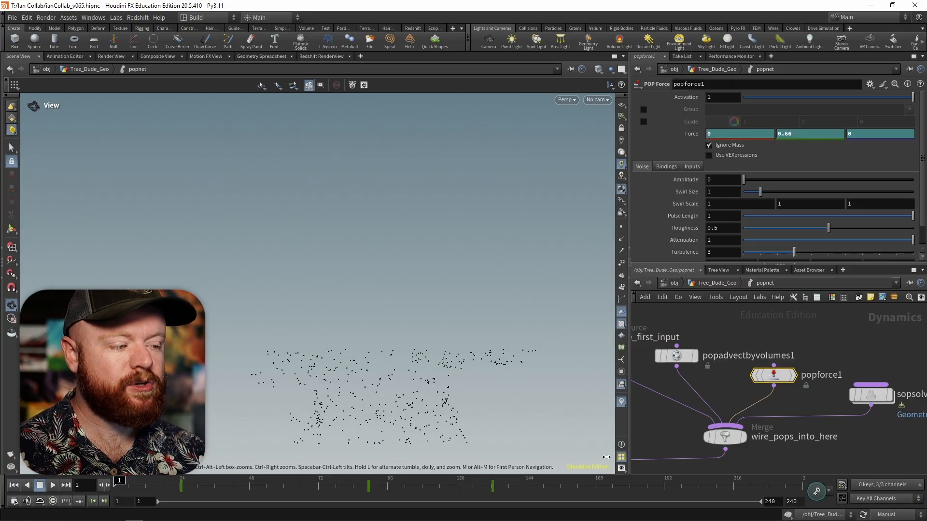
left_click_drag(227, 482, 518, 483)
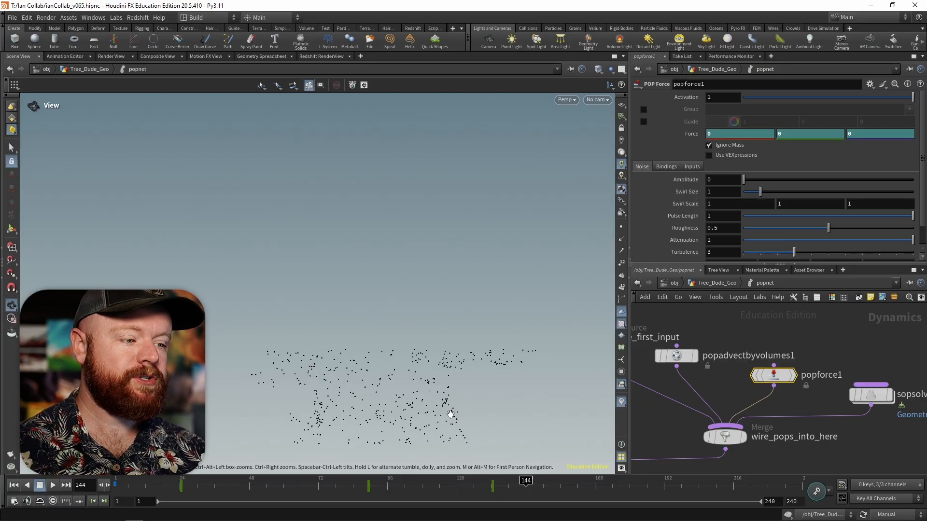
left_click_drag(270, 487, 601, 487)
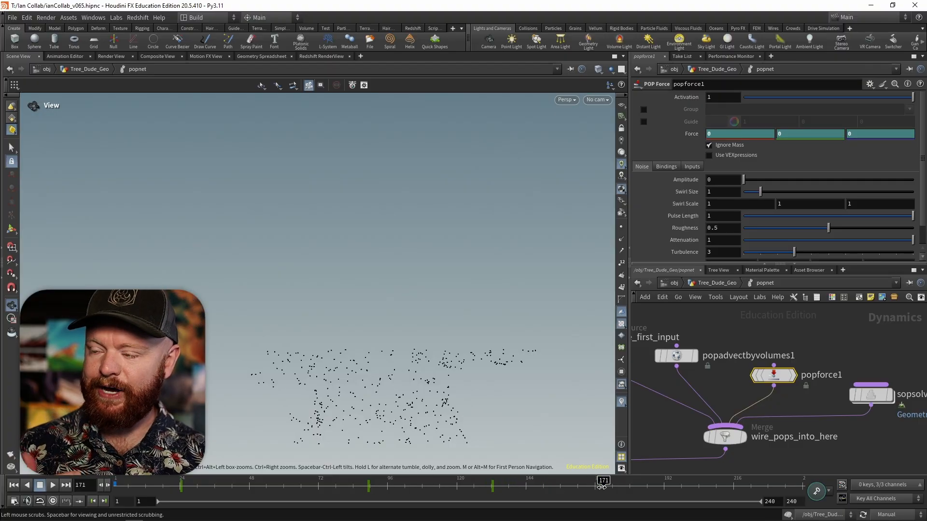
Open sopsolver1, inspect the object_merge1 and ray1 settings, and display the ray1 output
middle_click_drag(878, 319, 796, 322)
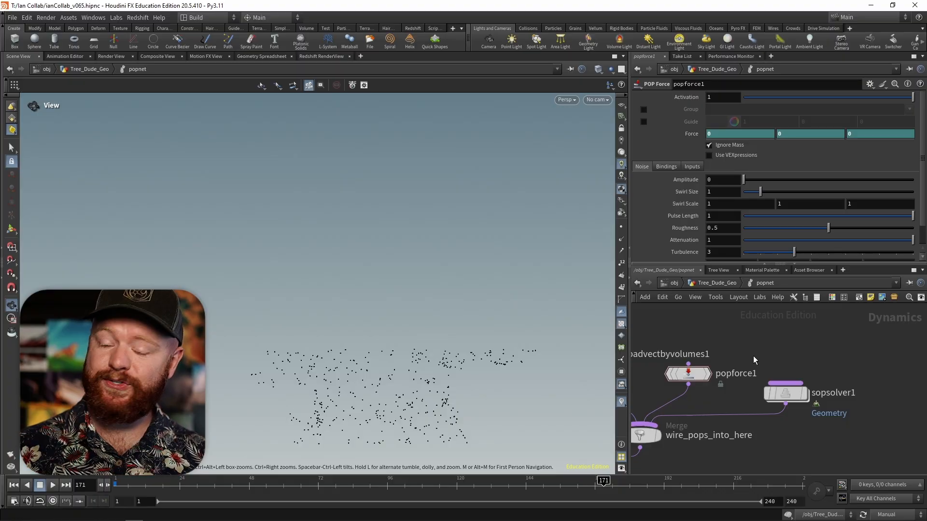
left_click(785, 393)
middle_click_drag(792, 384, 806, 386)
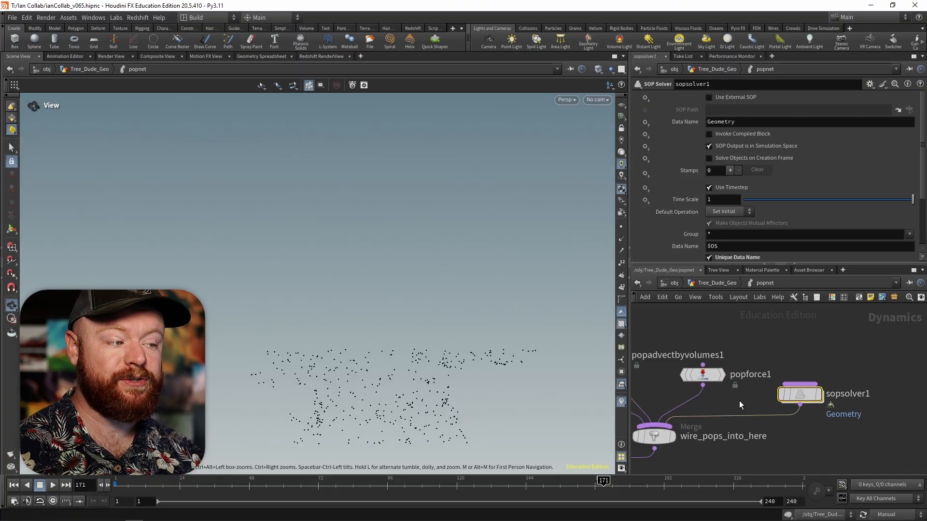
double_click(804, 391)
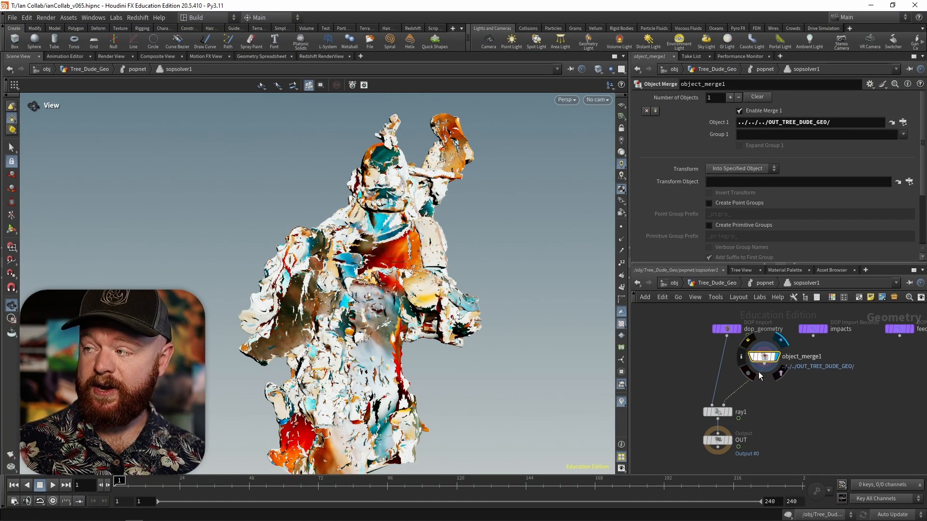
left_click(714, 407)
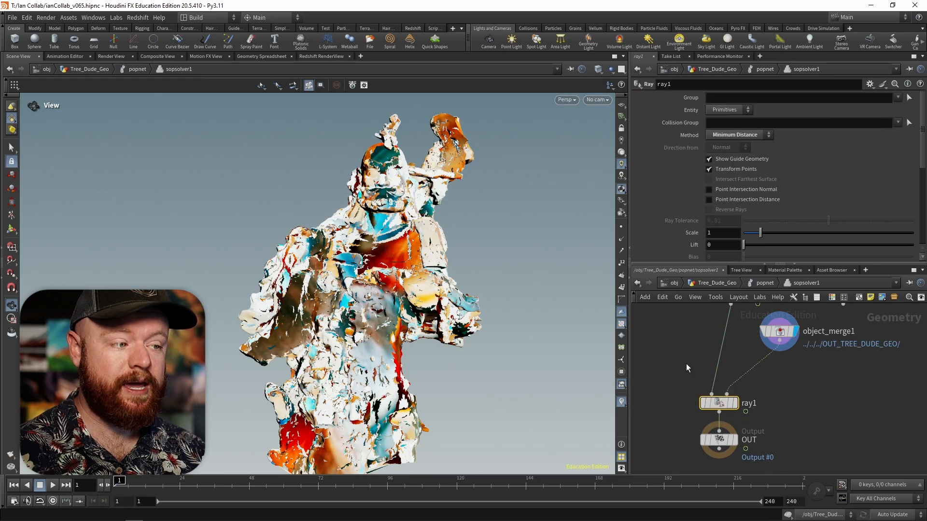
scroll(723, 333, "up", 2)
left_click(731, 328)
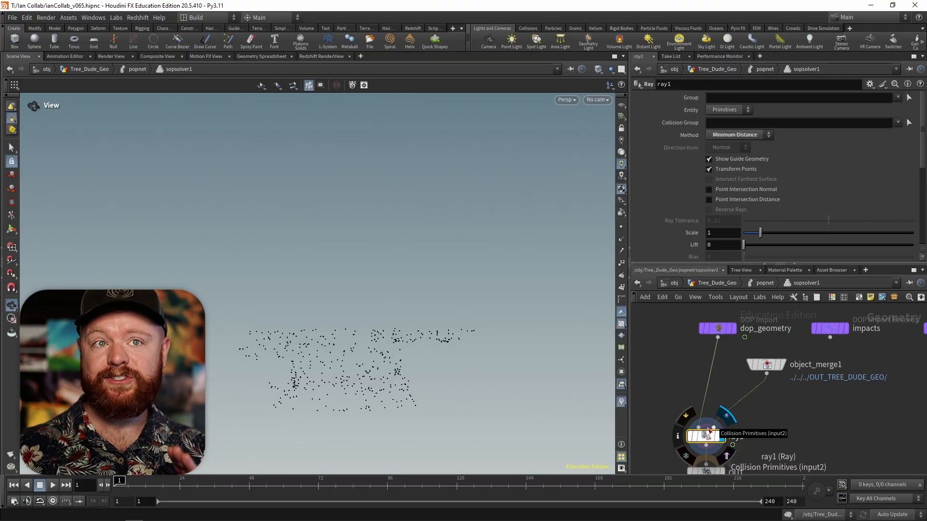
Return to the Tree_Dude_Geo network, display the cached simulation from file6, and scrub the timeline to review the particle motion
left_click(763, 283)
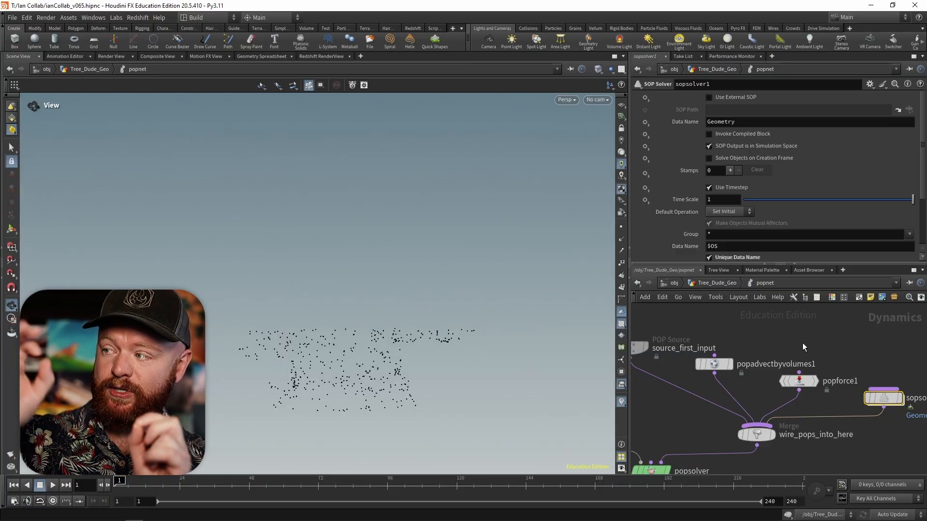
middle_click_drag(672, 413, 737, 375)
left_click(703, 283)
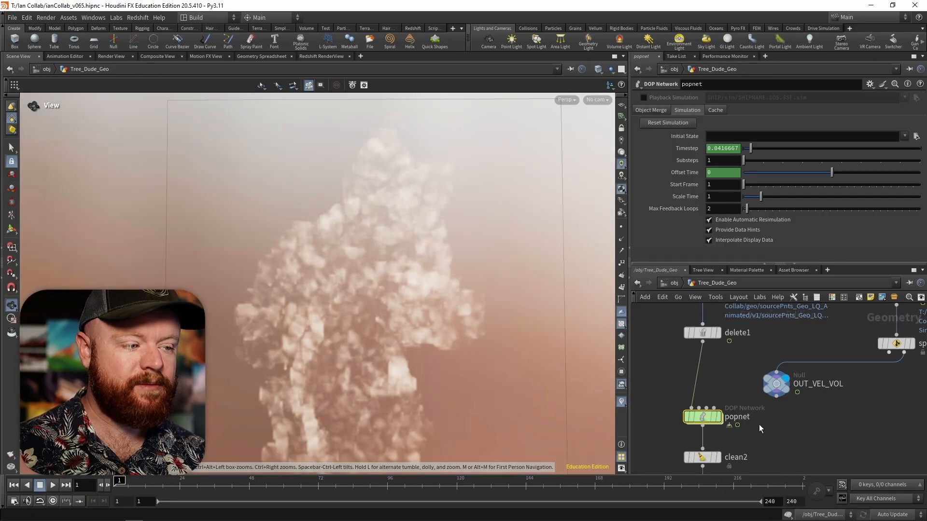
middle_click_drag(759, 424, 812, 352)
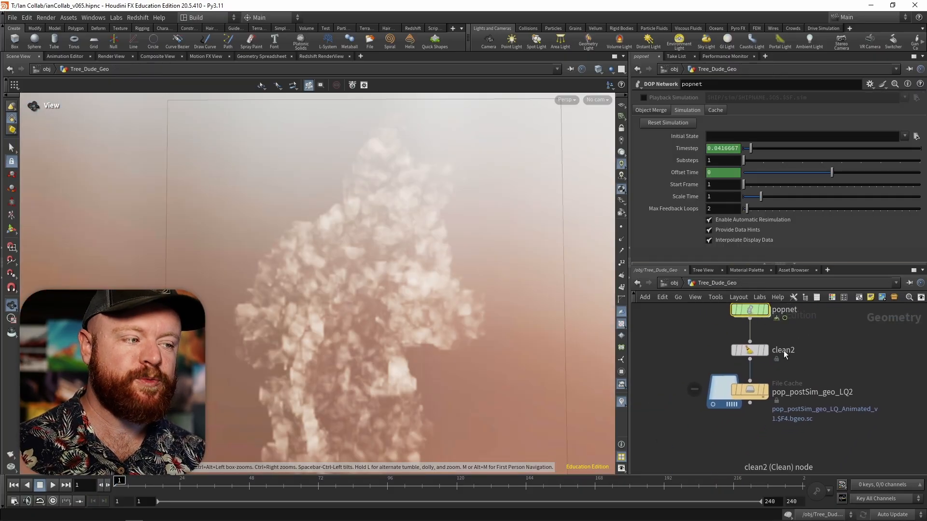
scroll(783, 350, "down", 5)
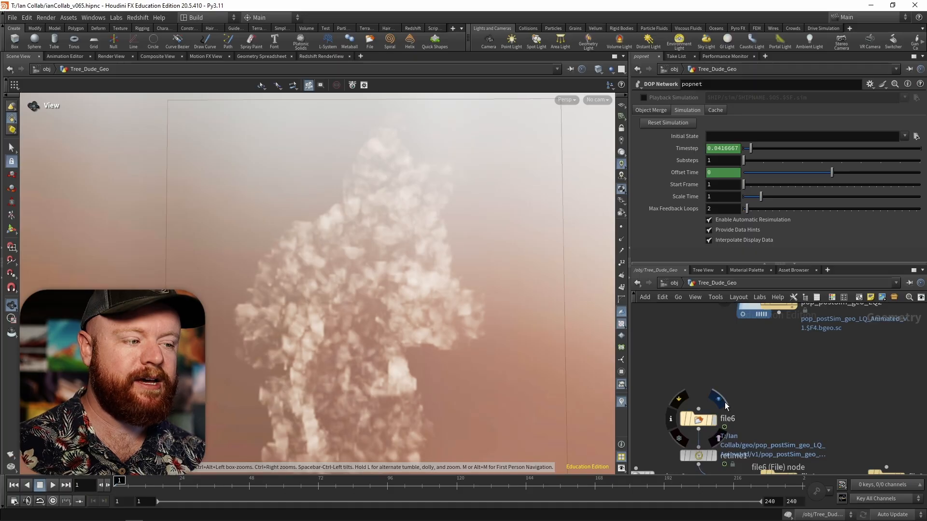
left_click(713, 420)
left_click(698, 419)
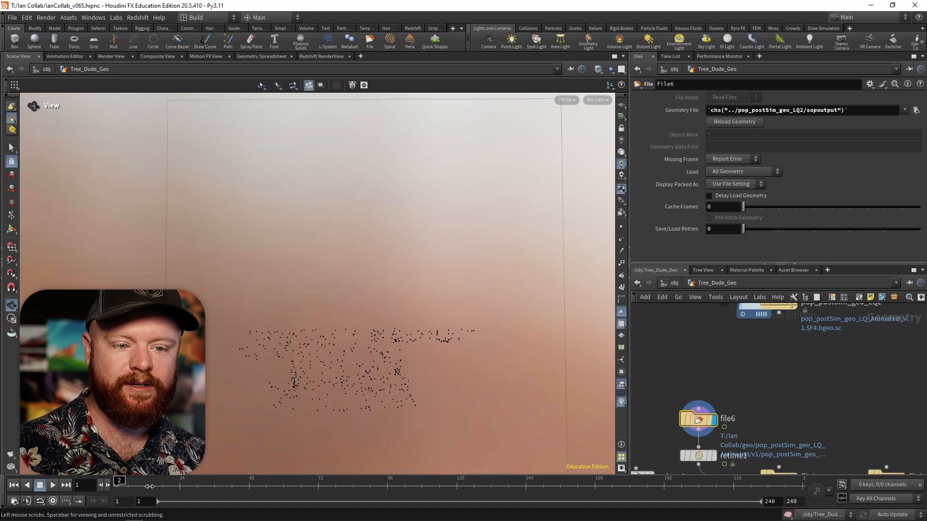
left_click(21, 489)
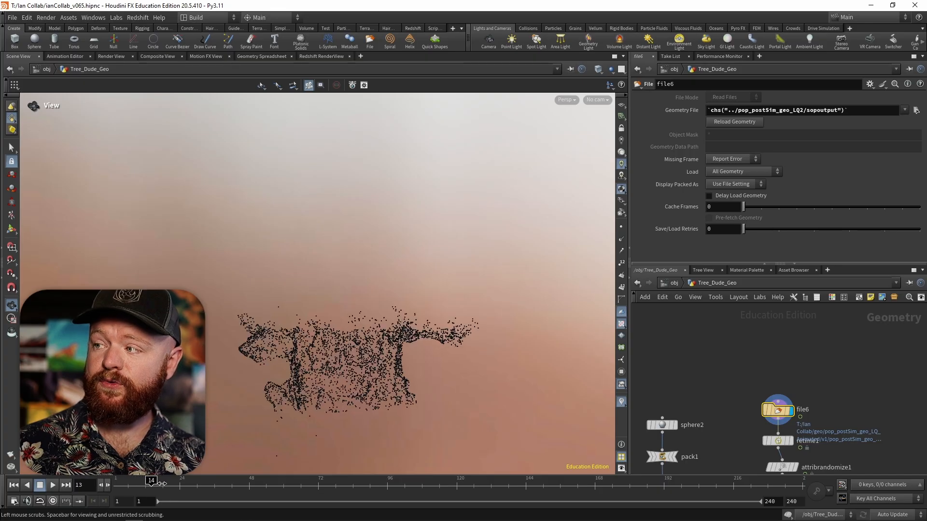
left_click_drag(161, 484, 426, 460)
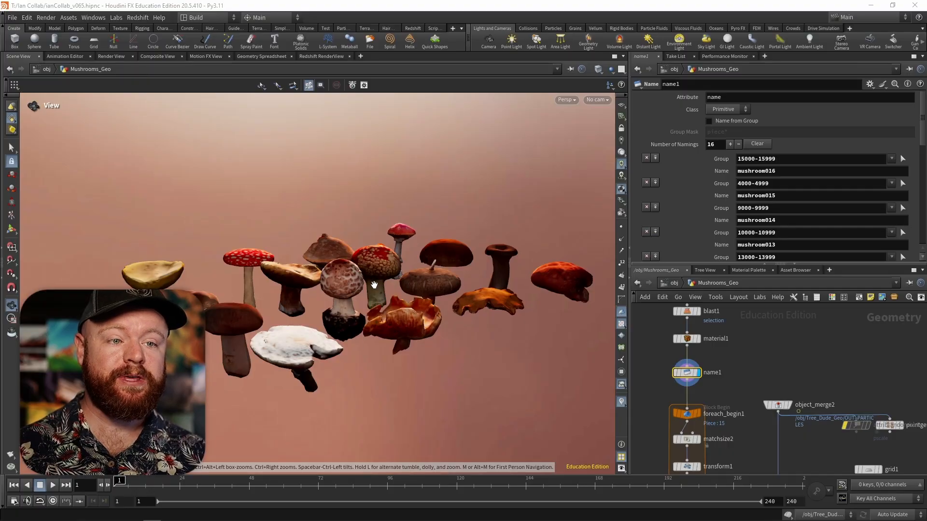
In the Mushrooms_Geo network, follow the nodes from name1 into the for-each loop and display matchsize2 with its settings
middle_click_drag(685, 386, 724, 395)
mouse_move(727, 386)
left_mouse_down()
mouse_move(704, 380)
mouse_move(724, 380)
left_mouse_up()
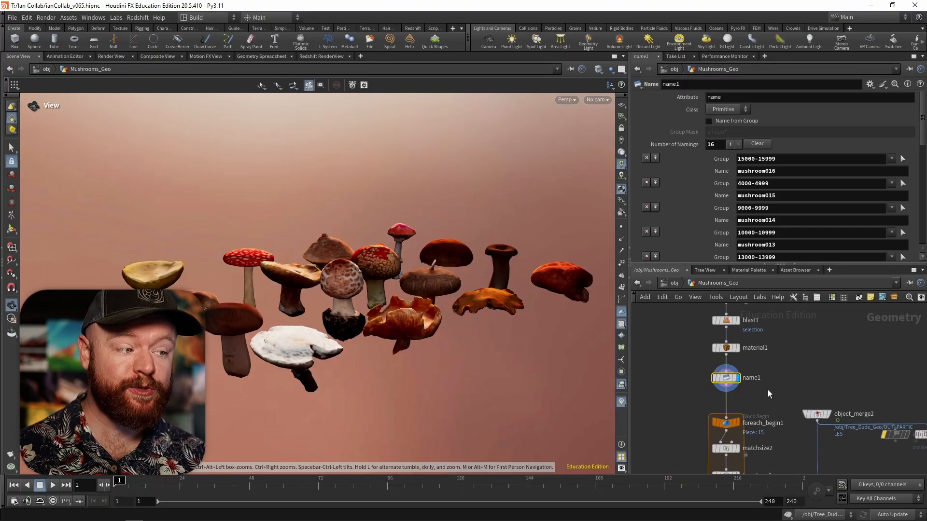
middle_click_drag(767, 396, 754, 335)
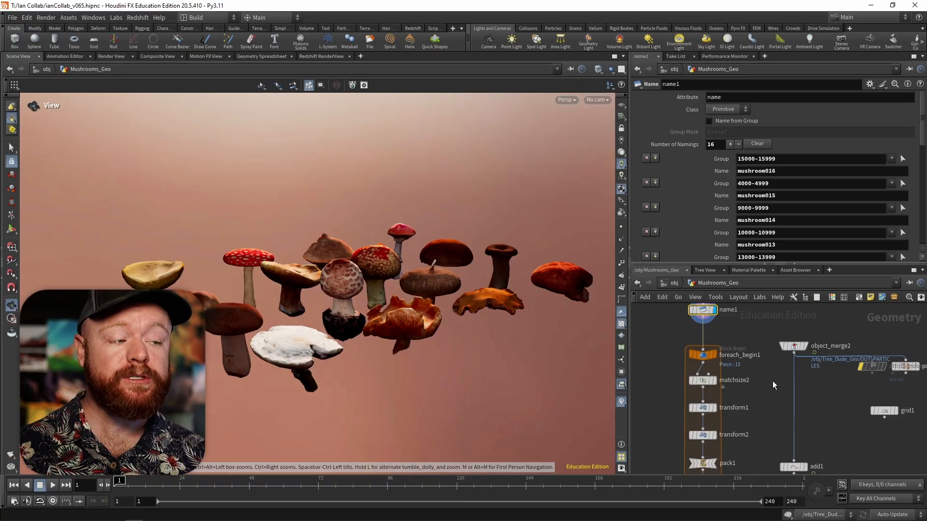
middle_click_drag(772, 381, 737, 345)
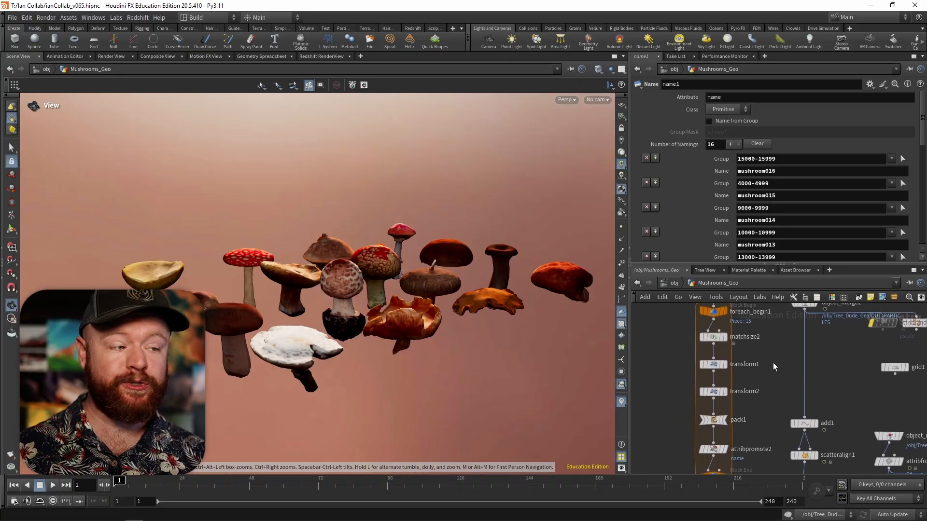
left_click(730, 332)
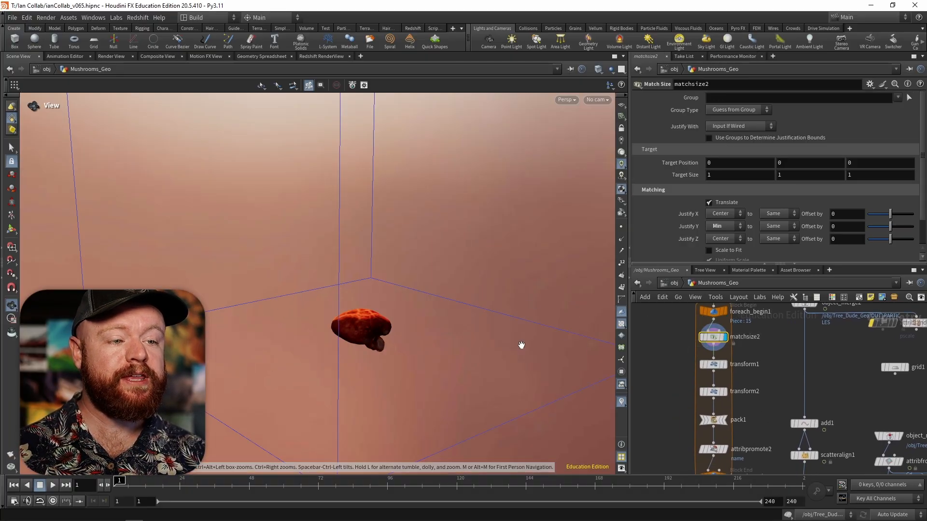
left_click_drag(569, 137, 395, 302)
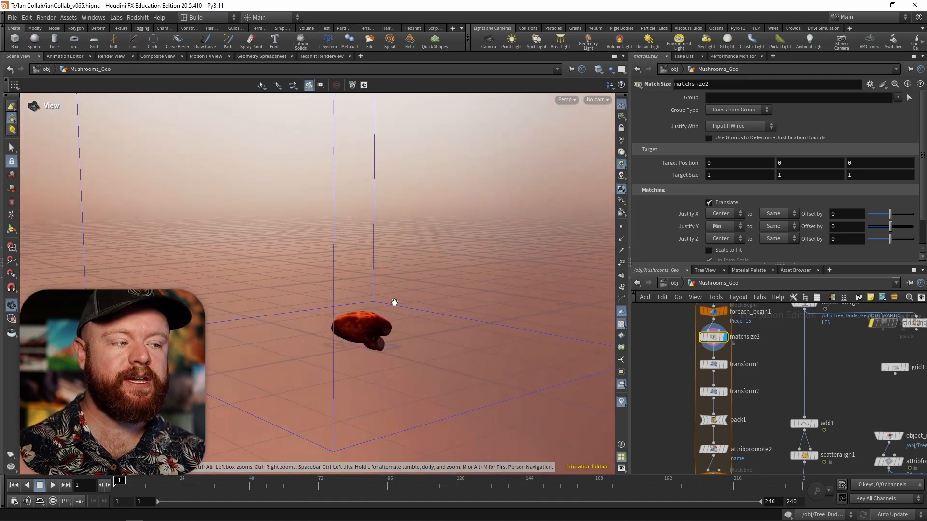
Display transform1, transform2 and pack1 in turn to review how each mushroom is scaled, transformed and packed
left_click(745, 365)
middle_click_drag(752, 374, 745, 317)
left_click(719, 341)
left_click(705, 350)
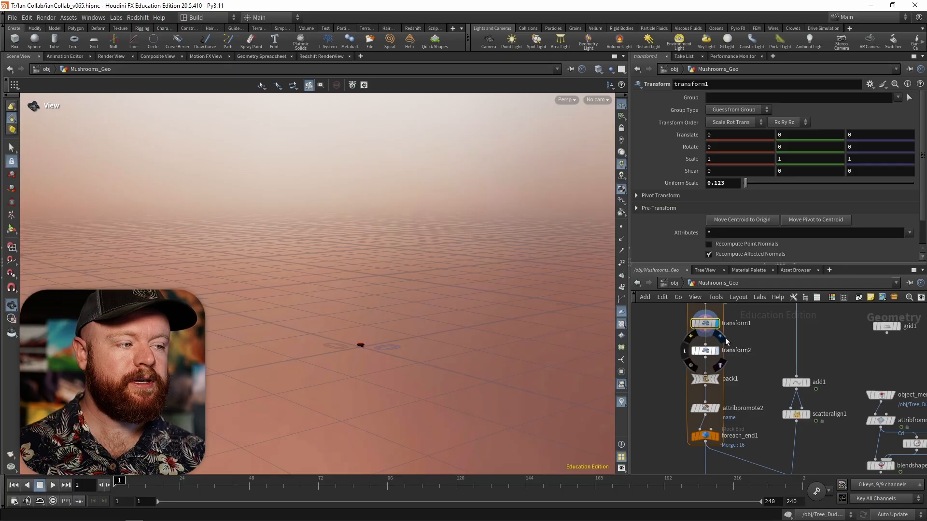
left_click(717, 350)
mouse_move(685, 363)
middle_mouse_down()
mouse_move(691, 339)
mouse_move(687, 352)
middle_mouse_up()
key("r")
left_click(691, 361)
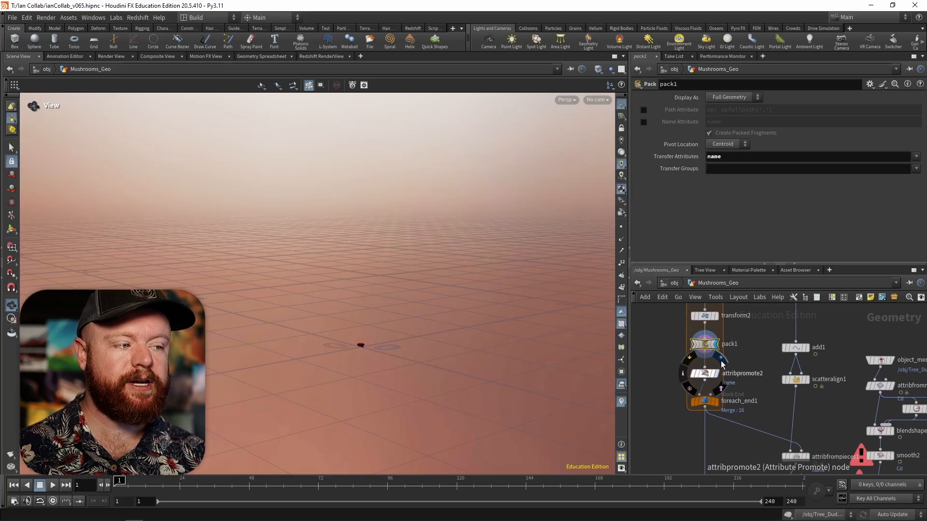
Examine how attribpromote2 promotes the name attribute, and check the attribute transferred by pack1
left_click(705, 374)
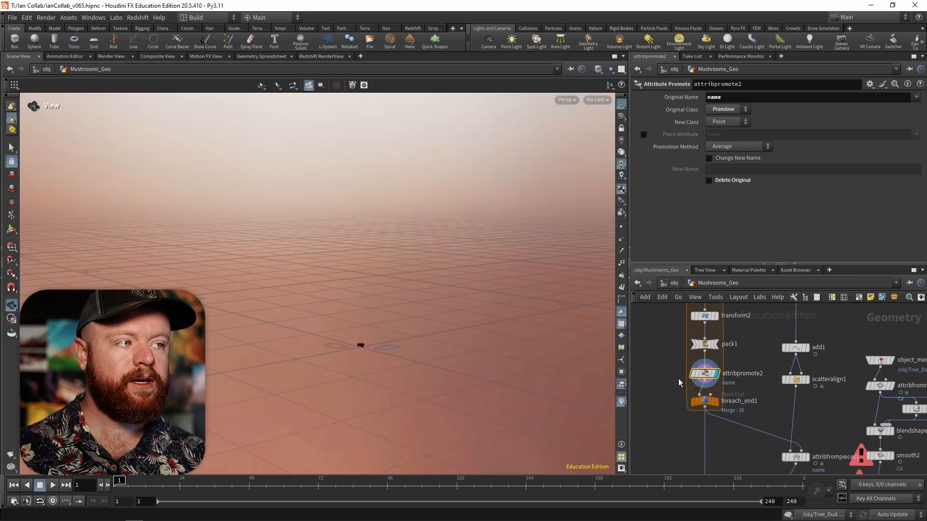
double_click(721, 97)
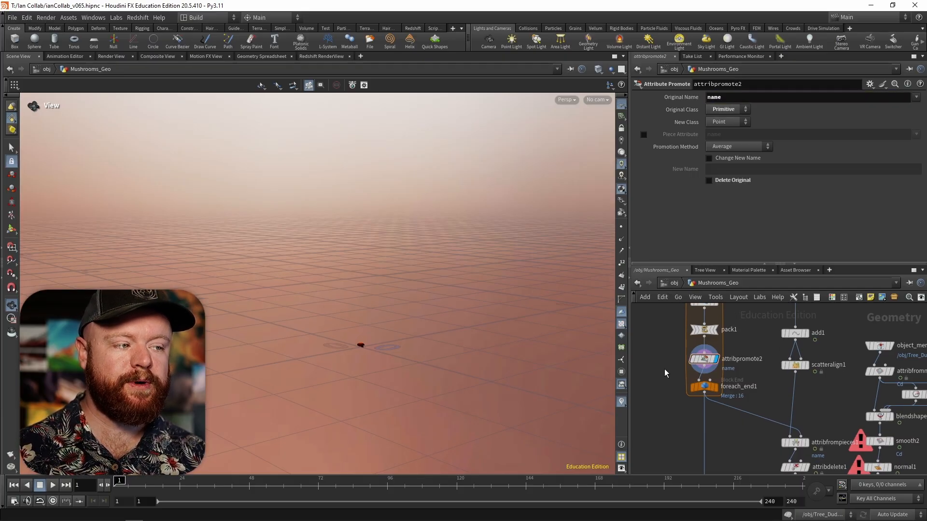
middle_click_drag(664, 368, 665, 375)
left_click(705, 340)
Display object_merge2 to view the particles merged from /obj/Tree_Dude_Geo/OUT_PARTICLES
middle_click_drag(755, 466, 747, 390)
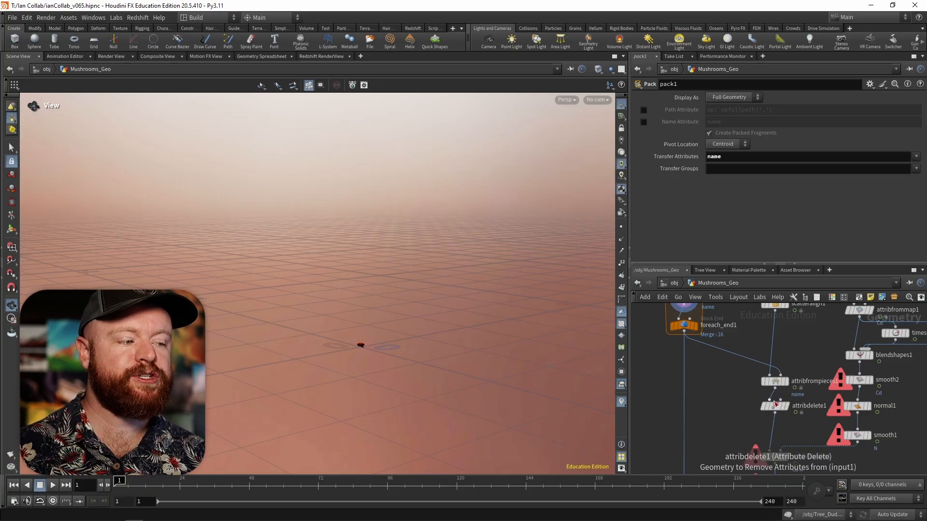
scroll(753, 382, "up", 5)
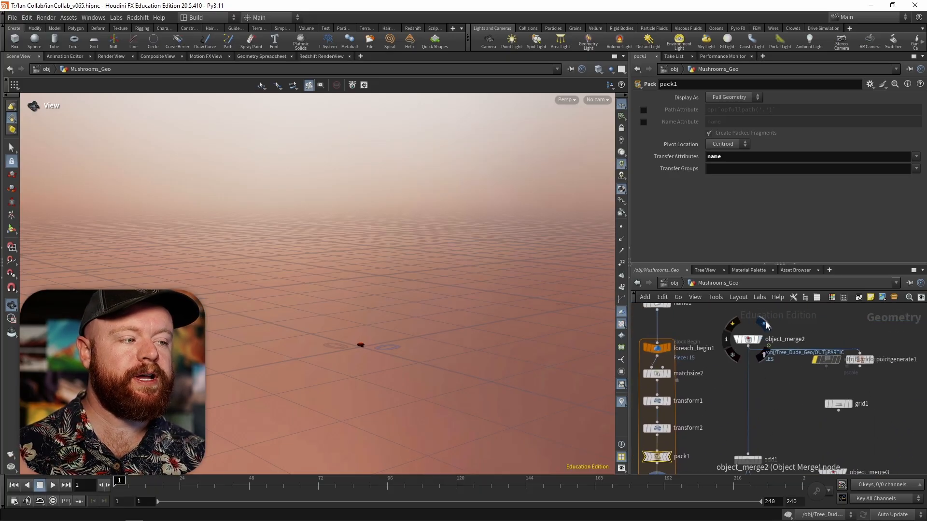
left_click(748, 339)
Inspect the scale settings of scatteralign1 and the piece attribute and mode of attribfrompieces1, and display attribfrompieces1
scroll(774, 369, "down", 3)
scroll(774, 370, "down", 4)
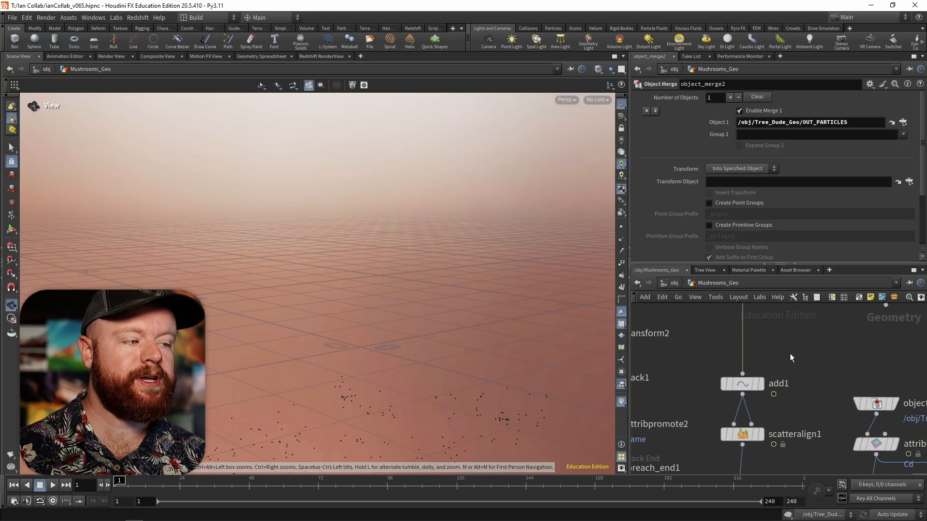
scroll(786, 375, "up", 3)
left_click(764, 337)
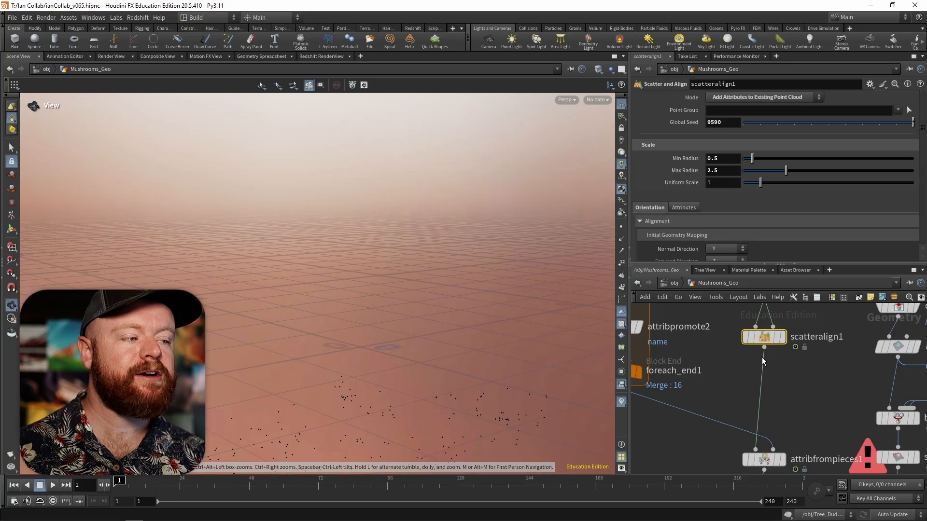
scroll(802, 350, "down", 2)
left_click(747, 423)
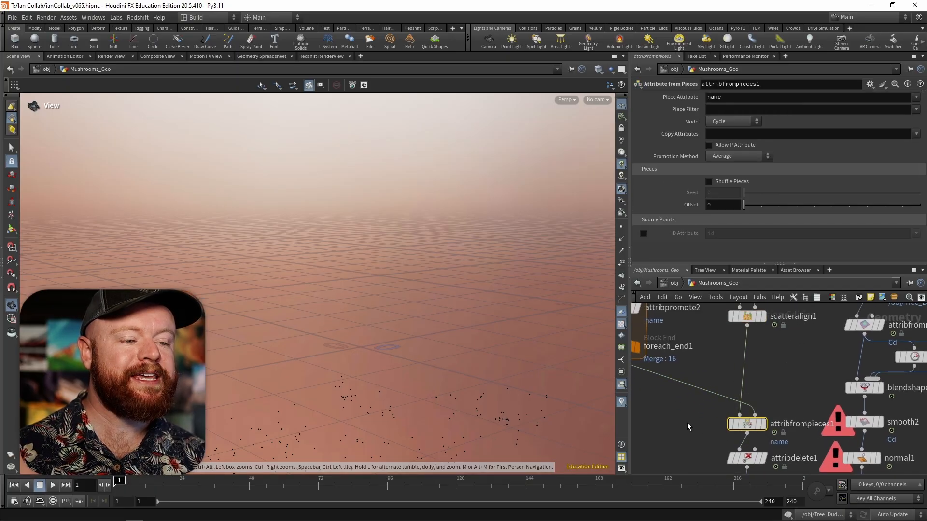
mouse_move(781, 407)
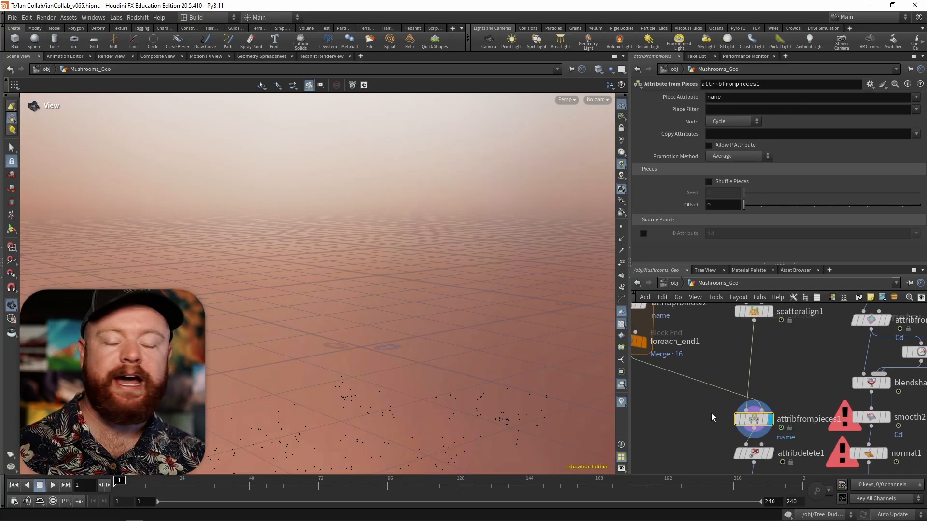
scroll(714, 407, "down", 2)
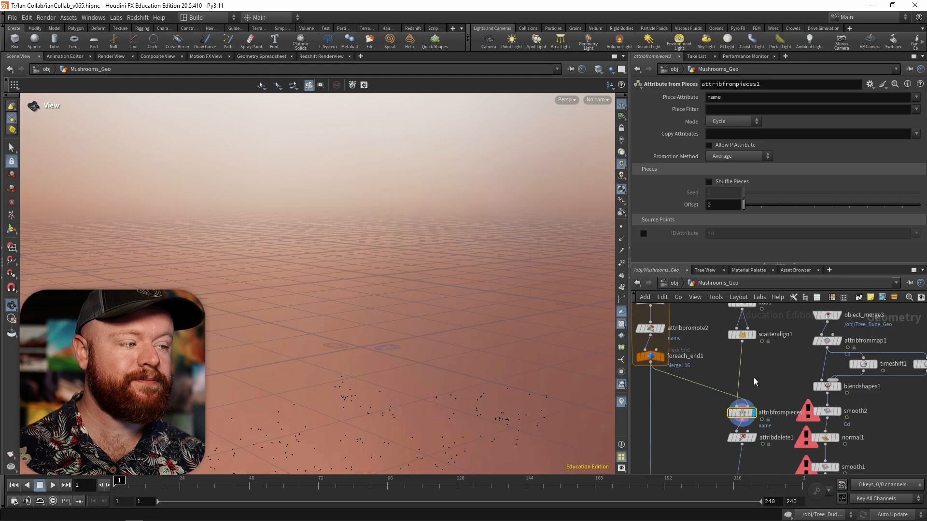
Display the copytopoints1 output at frame 5 and examine the mushrooms copied onto the particles from different angles
middle_click_drag(704, 464, 761, 346)
mouse_move(743, 416)
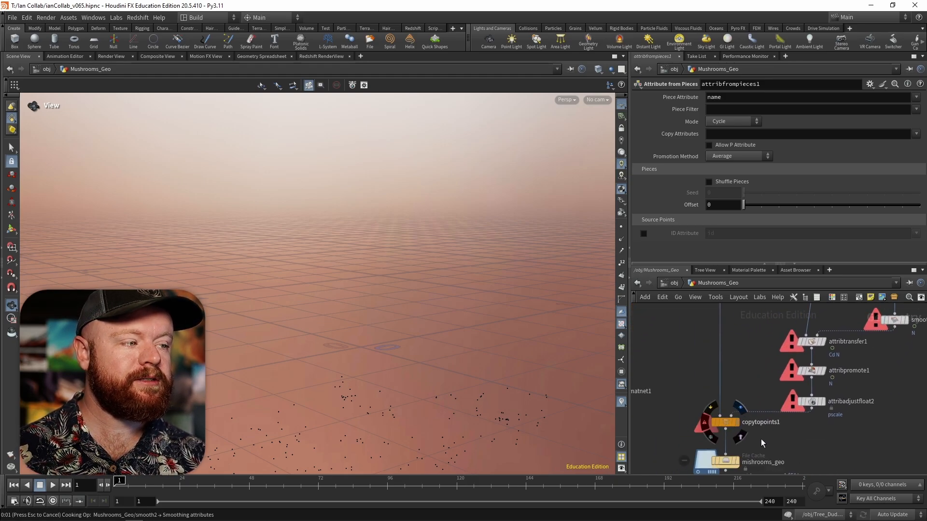
left_click(740, 407)
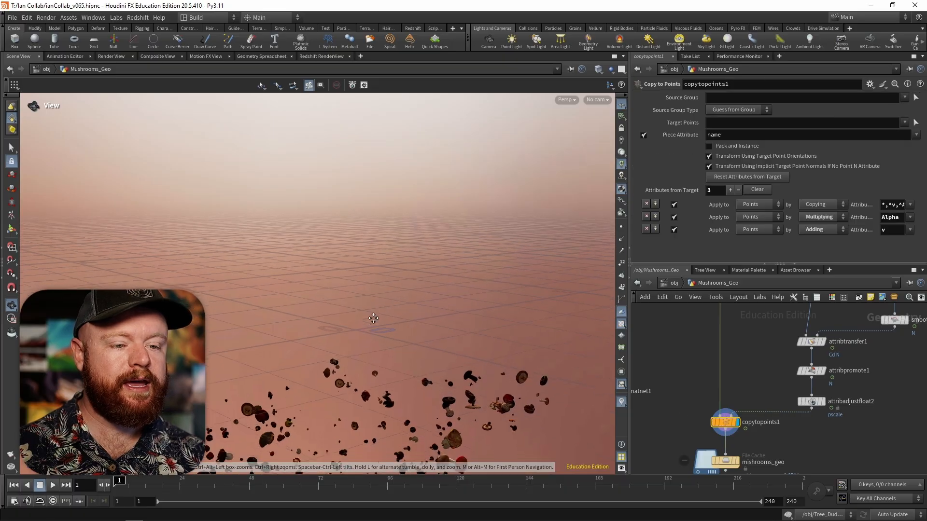
left_click_drag(374, 318, 478, 282)
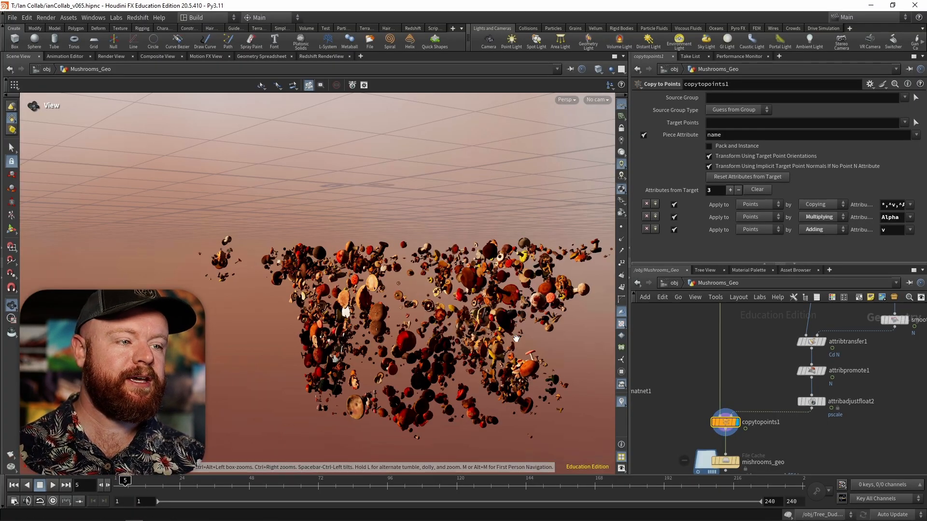
Go back to scatteralign1 and attribfrompieces1 to review how the mushroom variants are assigned to the points
scroll(698, 407, "up", 10)
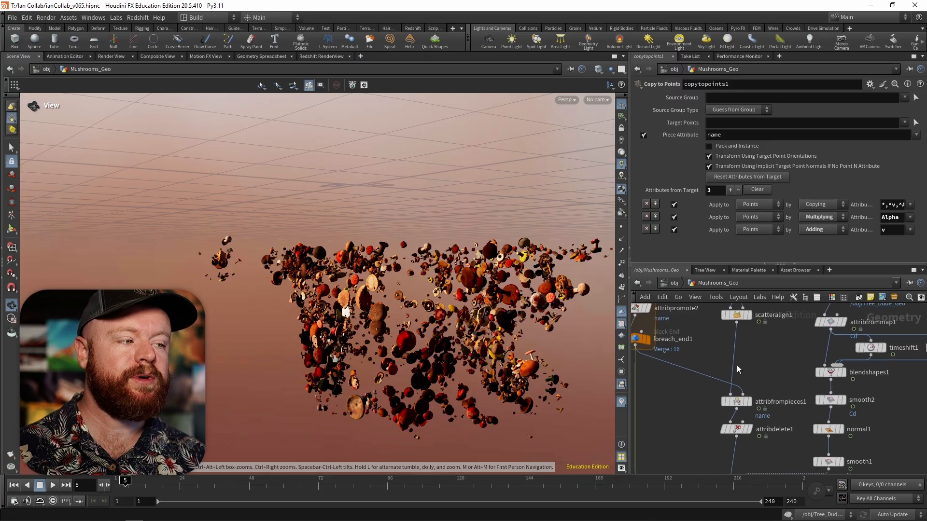
left_click(736, 315)
left_click(734, 400)
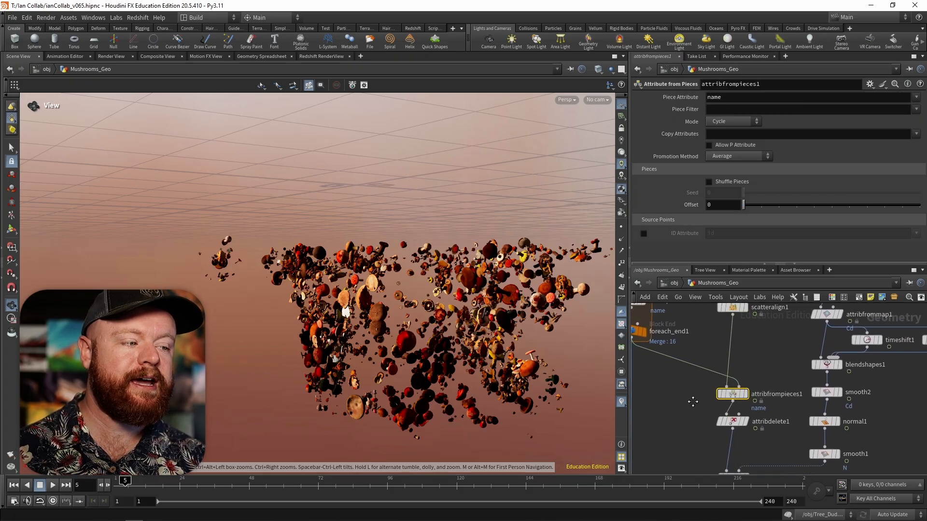
scroll(713, 407, "up", 3)
scroll(676, 413, "down", 2)
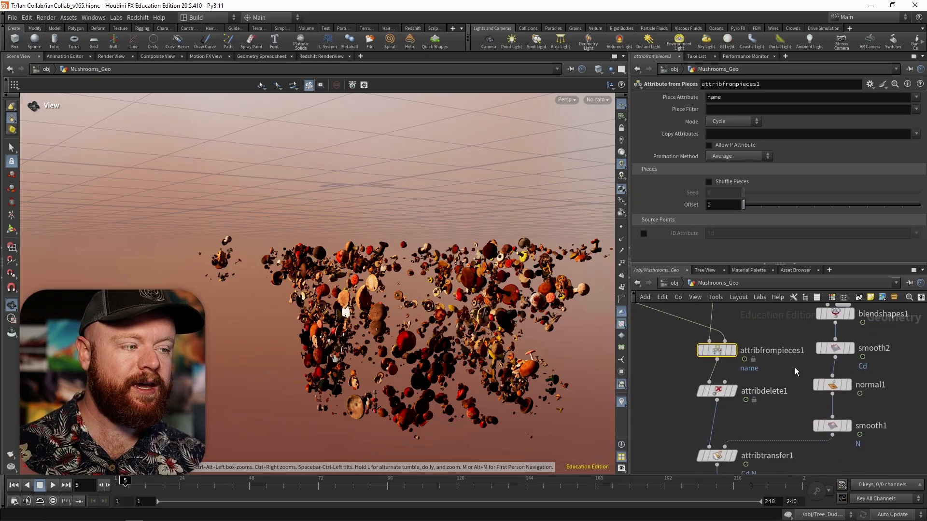
Move object_merge3 and attribfrommap1 higher in the network and open the attribfrommap1 settings
middle_click_drag(787, 338, 689, 396)
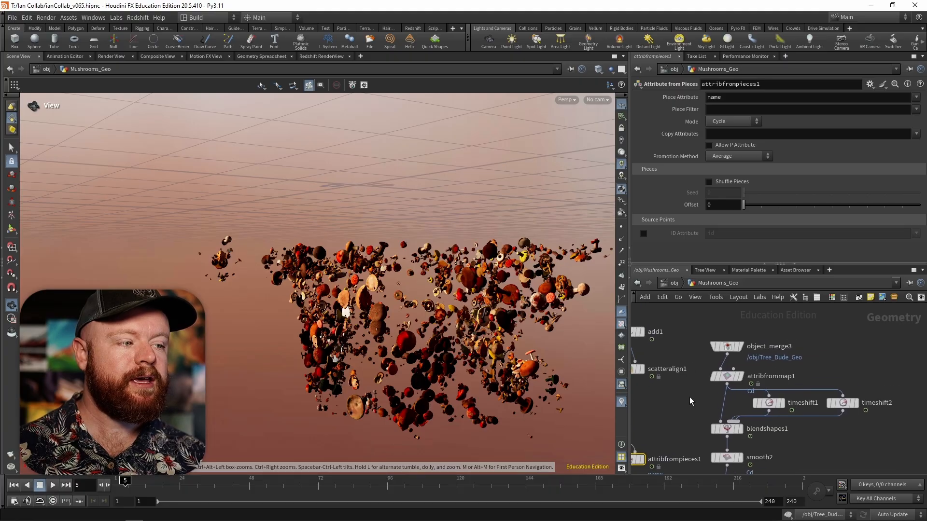
left_click_drag(720, 348, 720, 333)
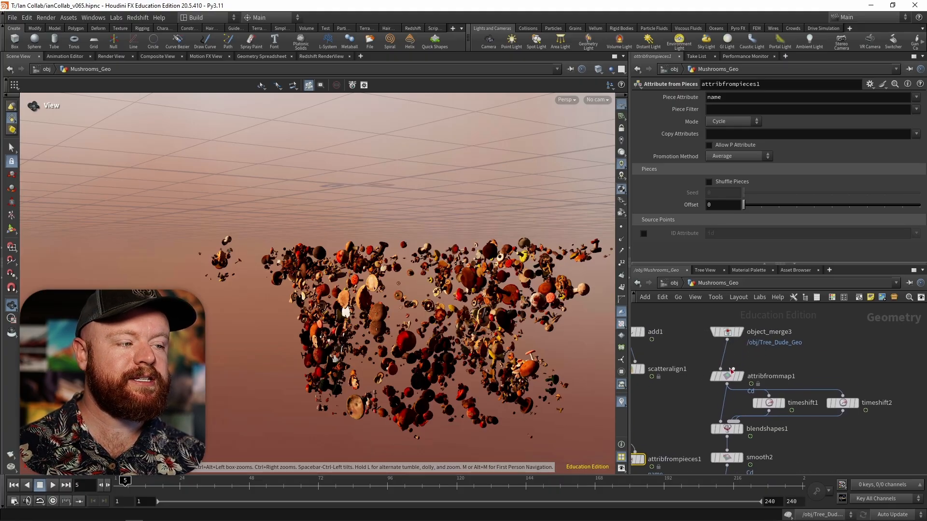
left_click_drag(724, 380, 724, 362)
left_click(724, 359)
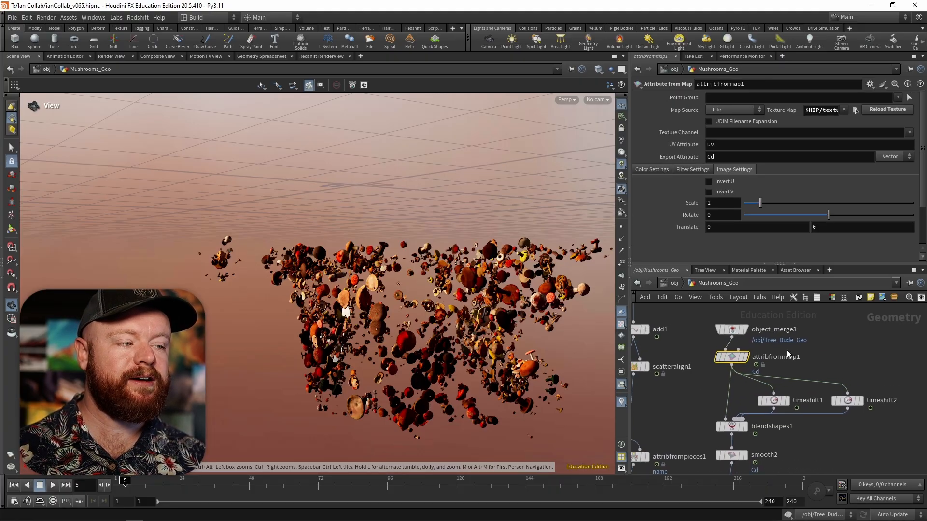
Display the merged sculpture from object_merge3, followed by the texture color output of attribfrommap1
scroll(783, 354, "up", 1)
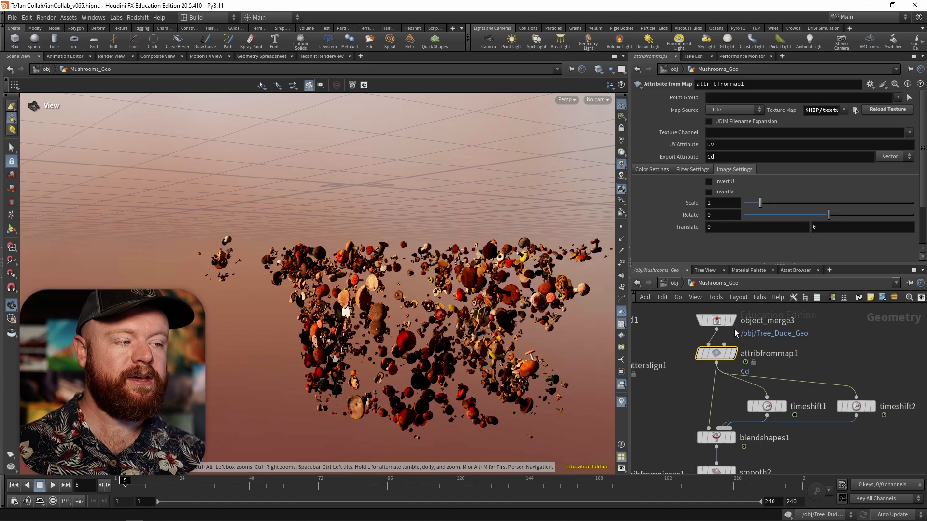
left_click(739, 307)
left_click(716, 320)
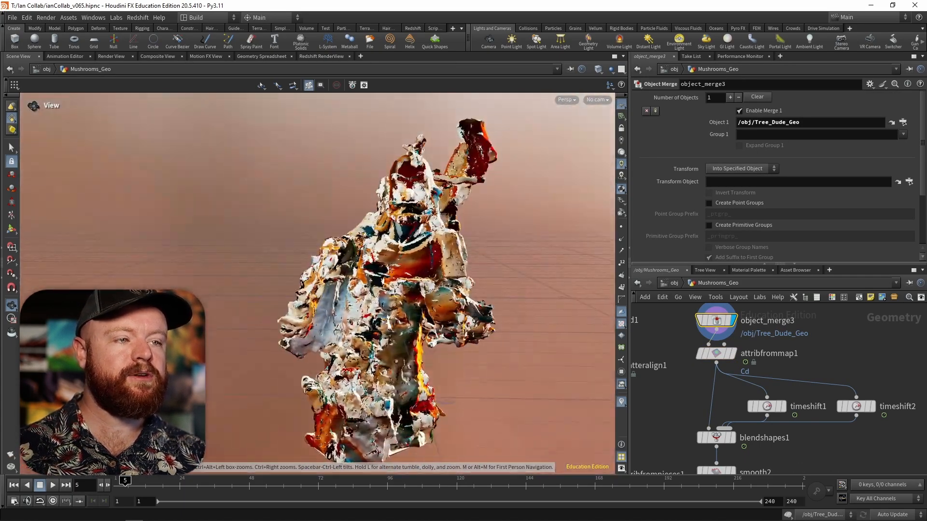
scroll(789, 347, "up", 2)
left_click(698, 357)
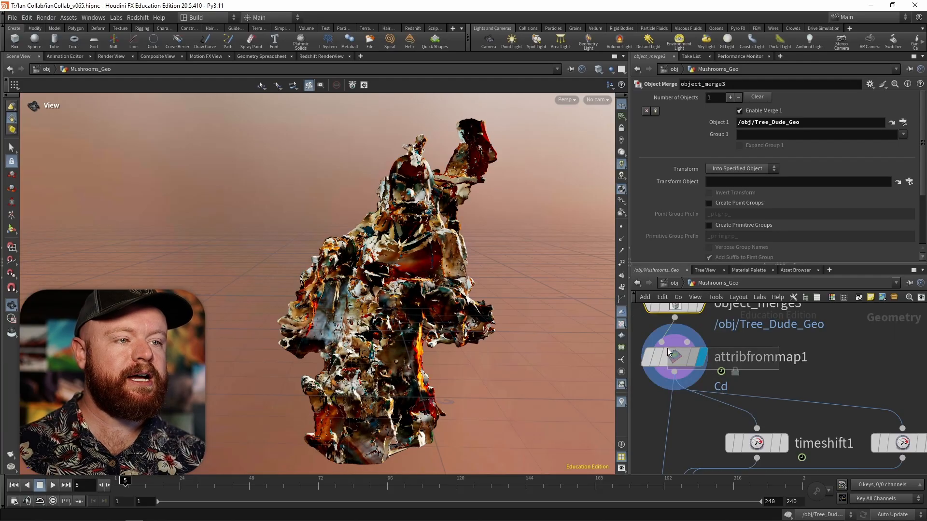
Review the settings of attribfrommap1, timeshift1 and timeshift2 to see how the texture color is offset in time
left_click(667, 349)
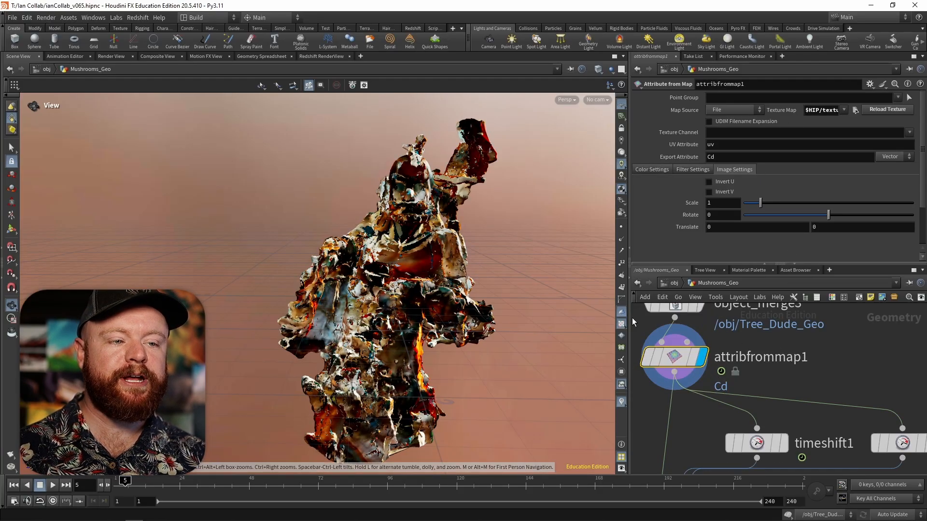
middle_click_drag(768, 374, 776, 364)
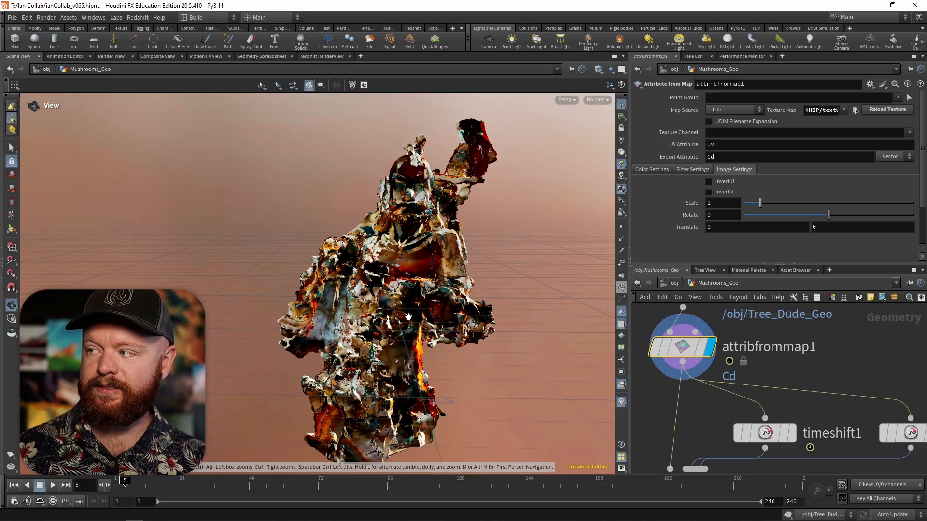
middle_click_drag(835, 376, 730, 383)
left_click(728, 380)
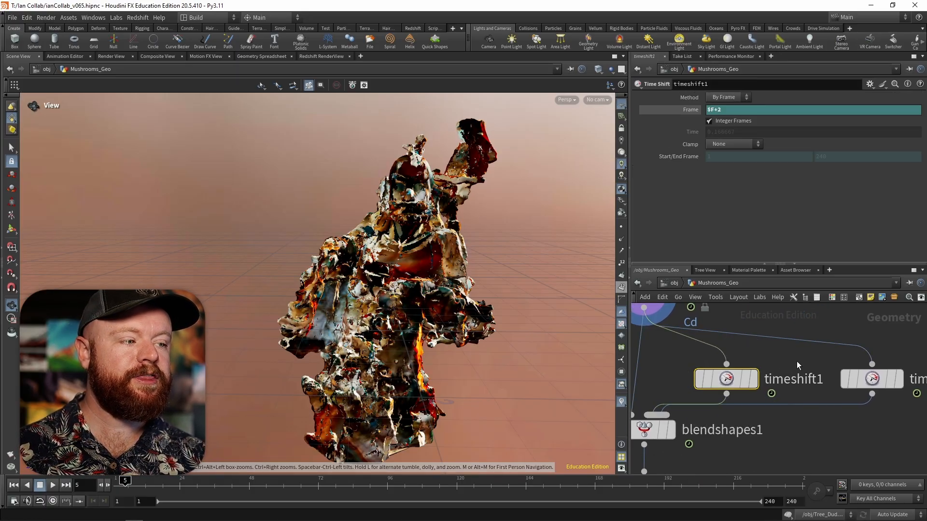
middle_click_drag(789, 356, 788, 354)
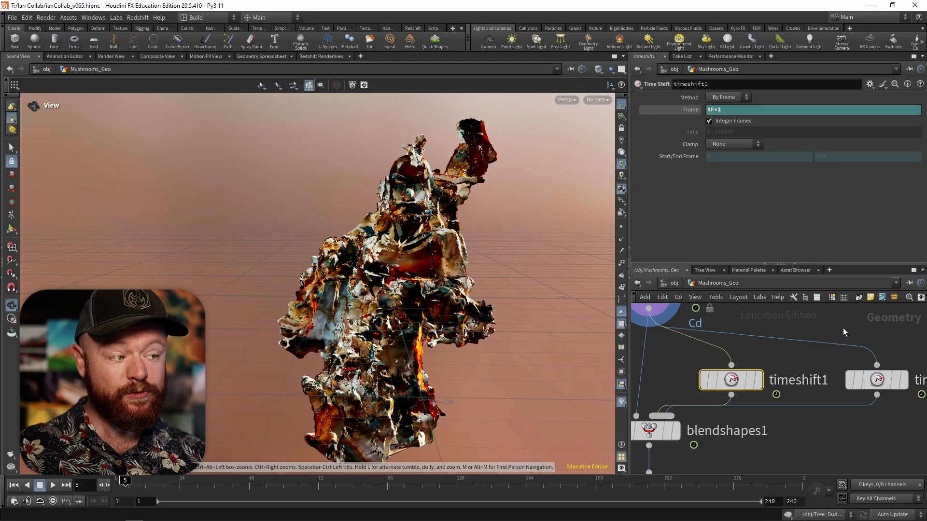
left_click(852, 379)
middle_click_drag(742, 439, 813, 410)
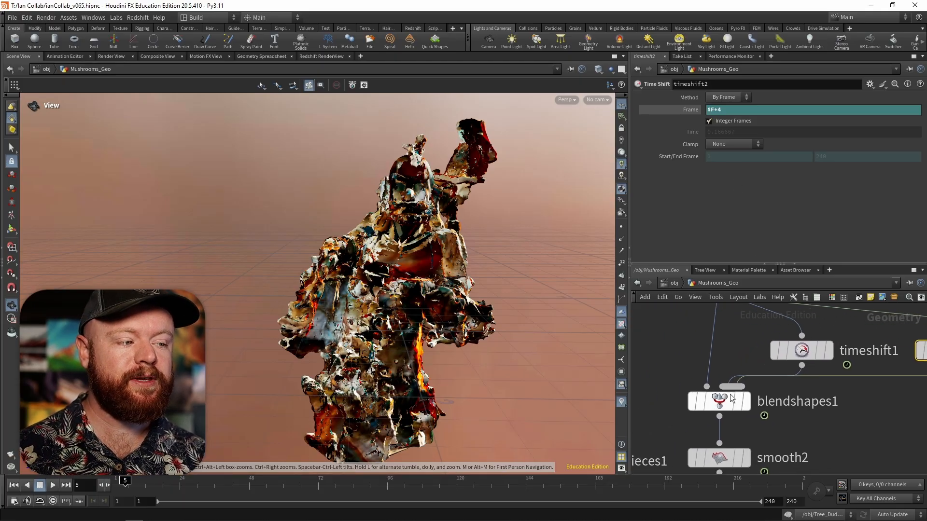
Display the blended color output of blendshapes1, followed by the smoothed color output of smooth2
left_click(746, 401)
mouse_move(740, 395)
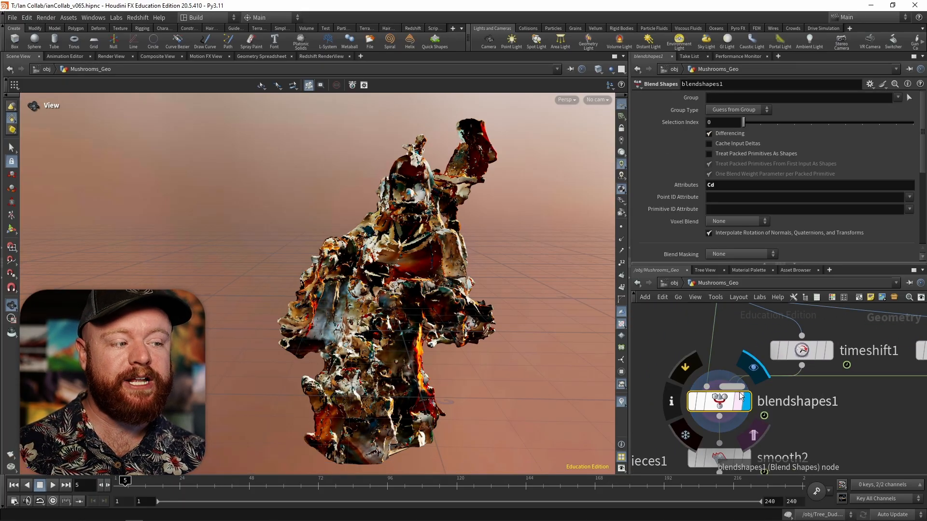
middle_click_drag(805, 414, 810, 392)
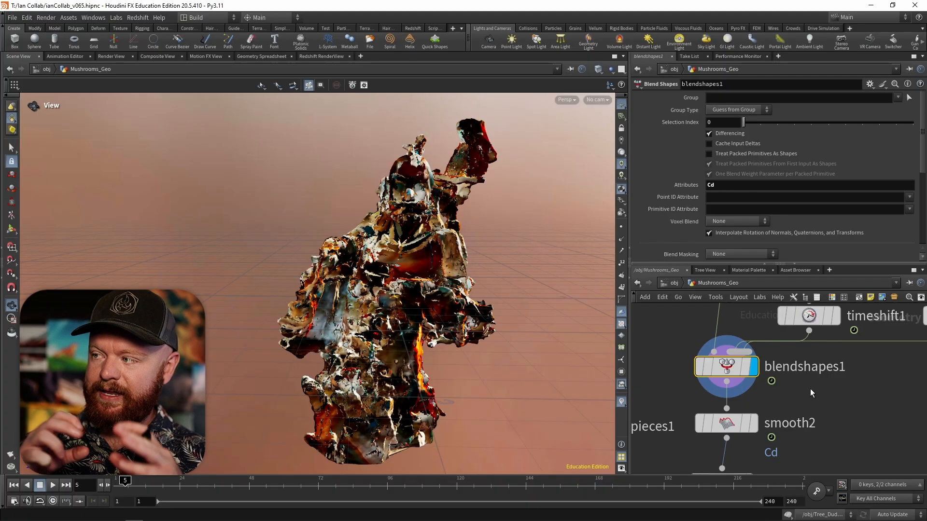
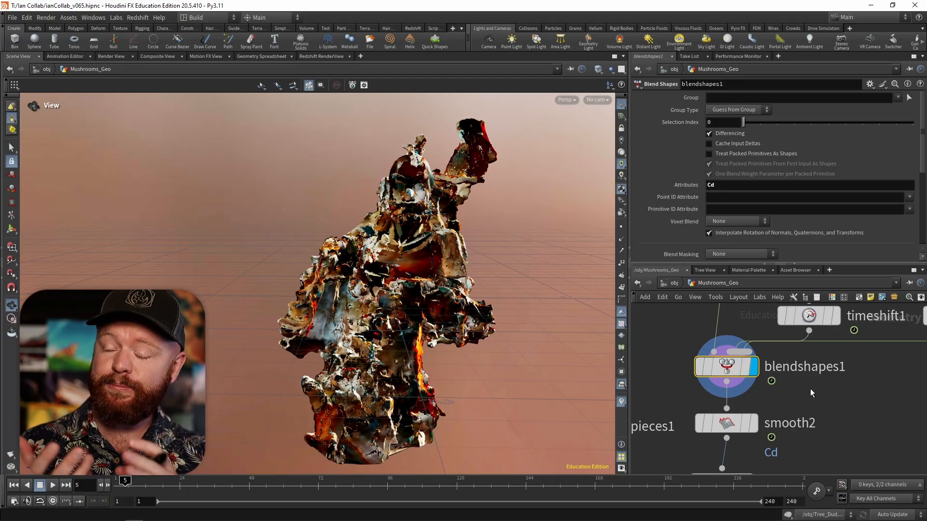
mouse_move(715, 361)
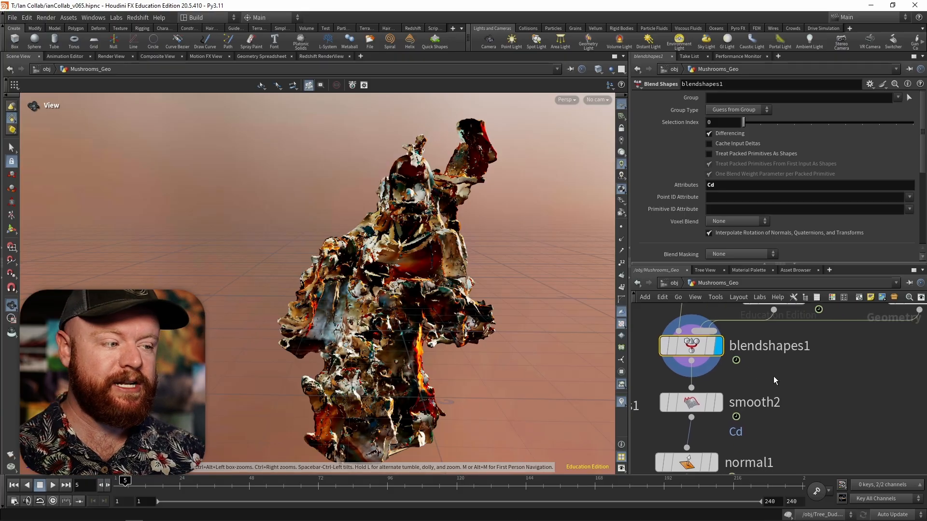
left_click(767, 402)
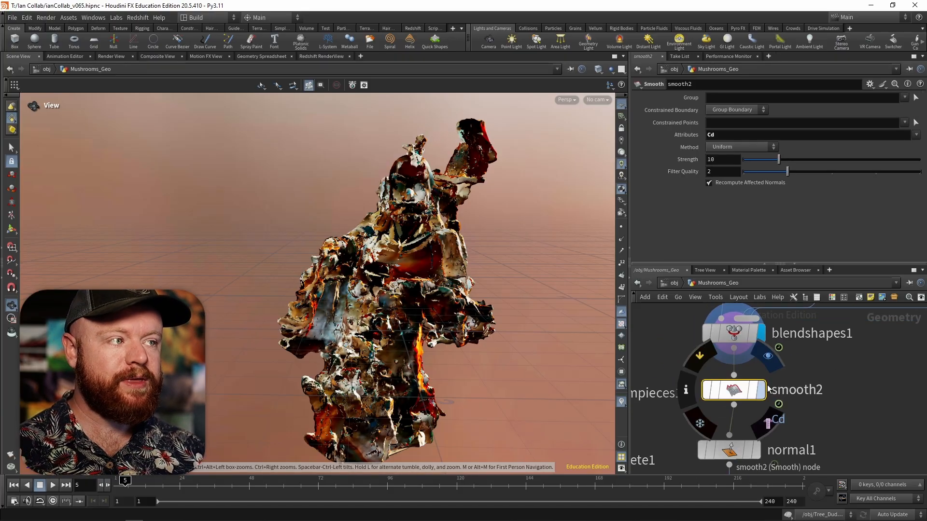
left_click(771, 370)
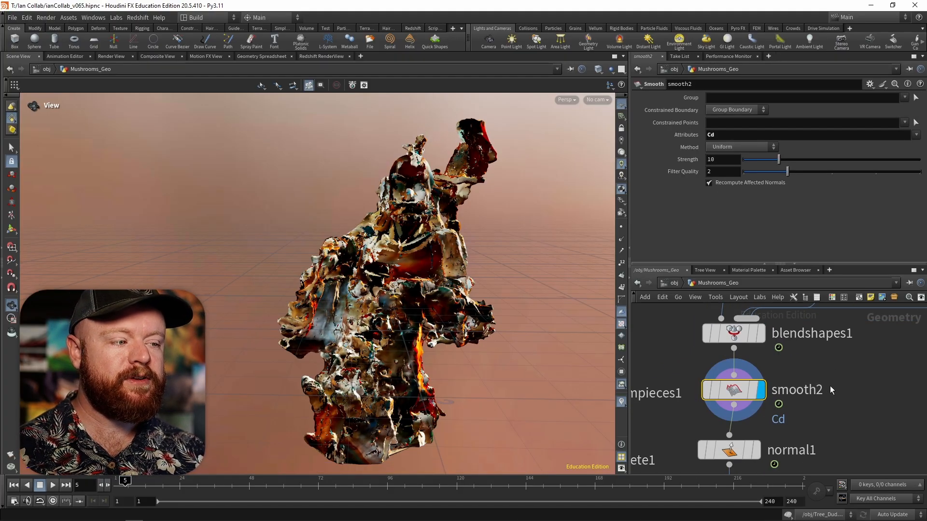
Display the attribtransfer1 output and examine the colors transferred onto the points along with the transfer settings
scroll(831, 390, "down", 5)
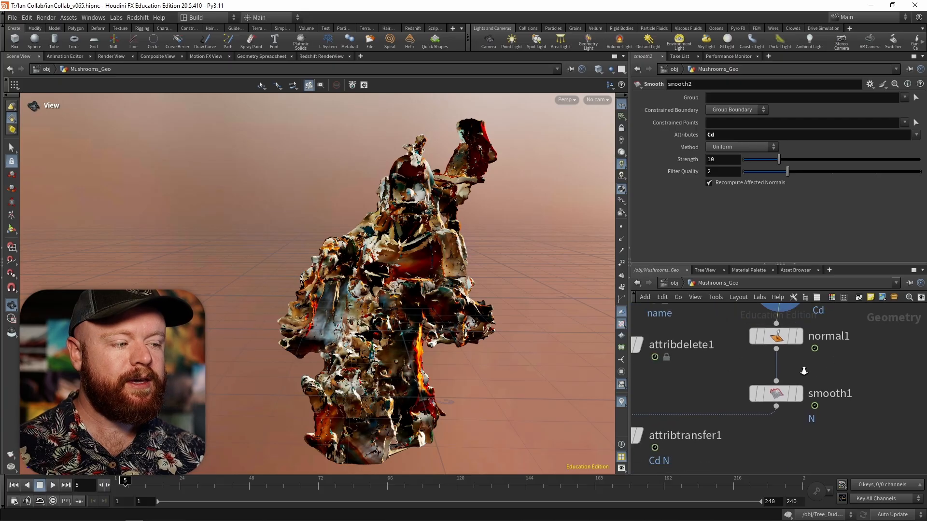
scroll(804, 371, "down", 3)
left_click(737, 402)
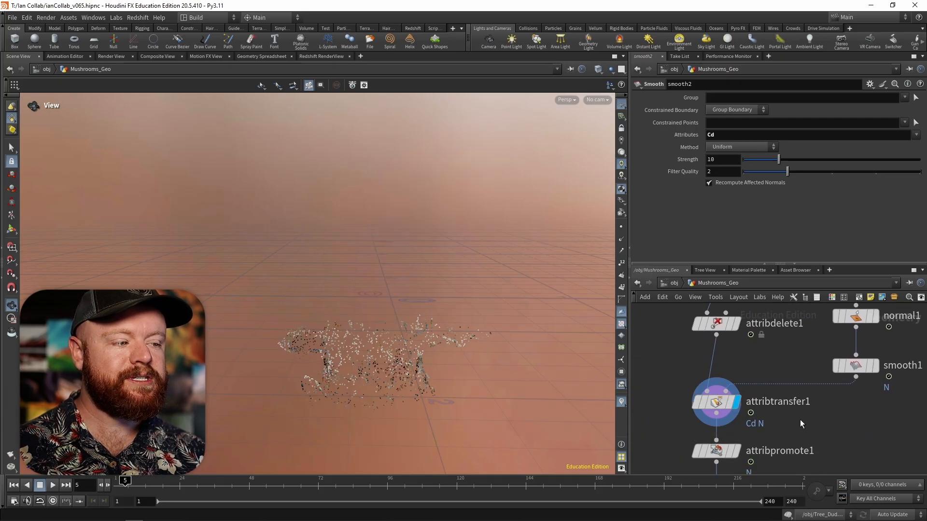
left_click(715, 402)
scroll(392, 350, "up", 6)
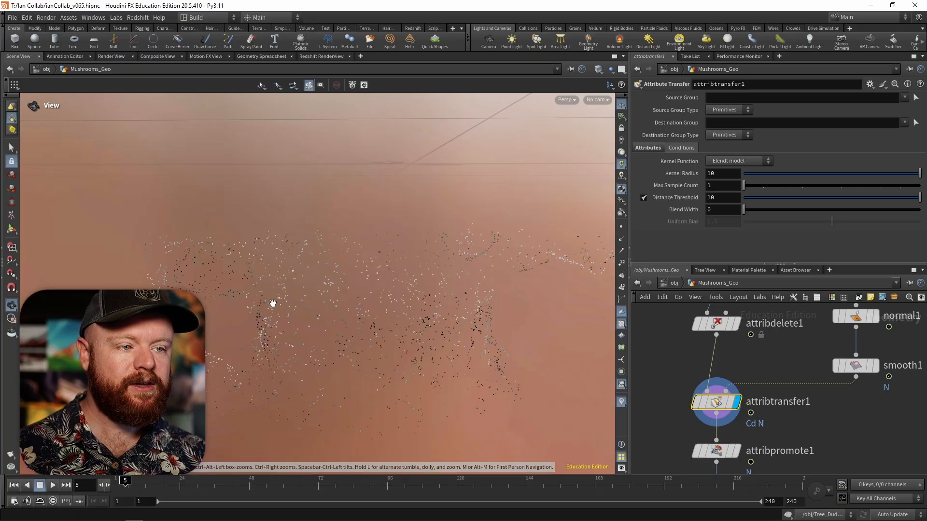
scroll(817, 425, "down", 5)
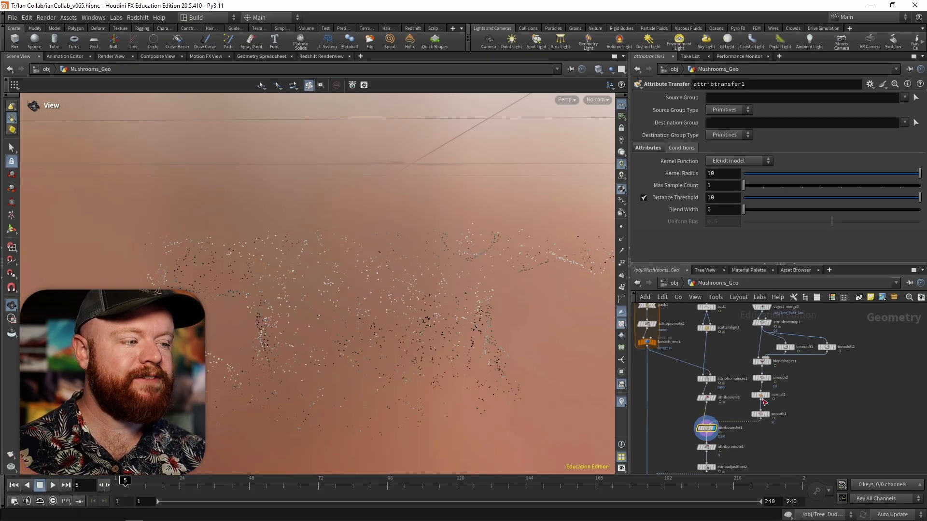
scroll(771, 405, "up", 5)
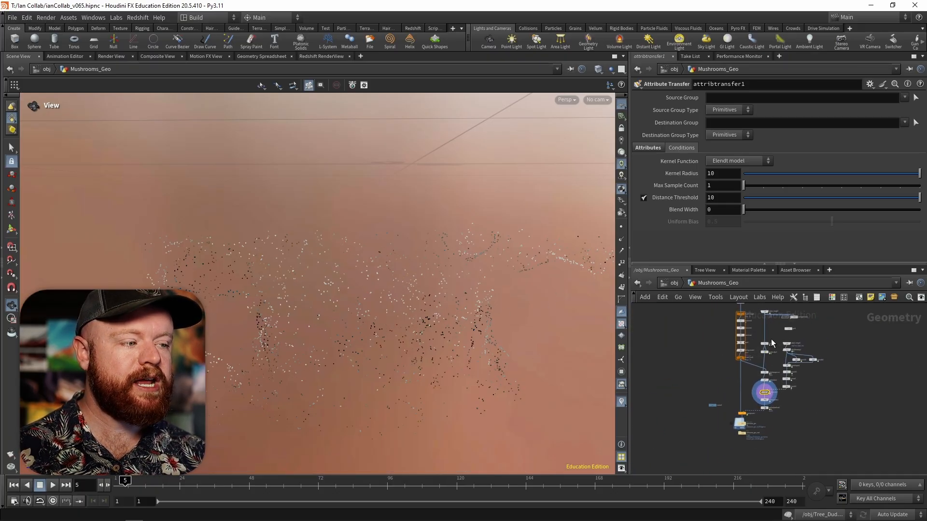
Enter the Mushroom001 material inside matnet1 and review the attribute read by ParticleAttributeLookup1
double_click(771, 403)
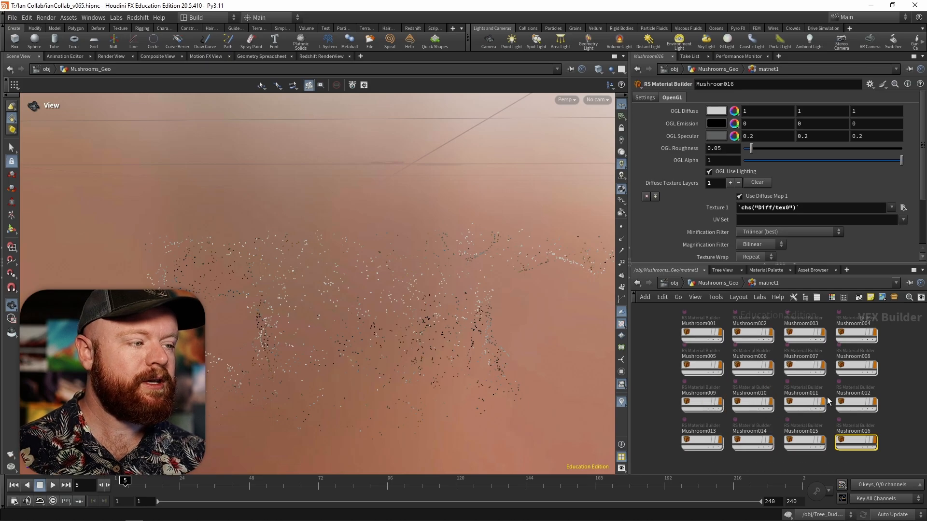
double_click(699, 334)
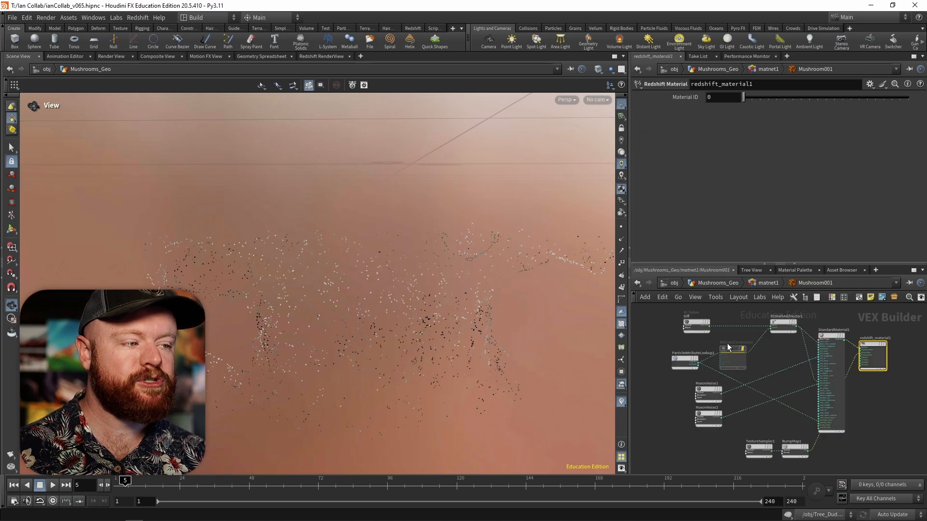
scroll(775, 345, "up", 3)
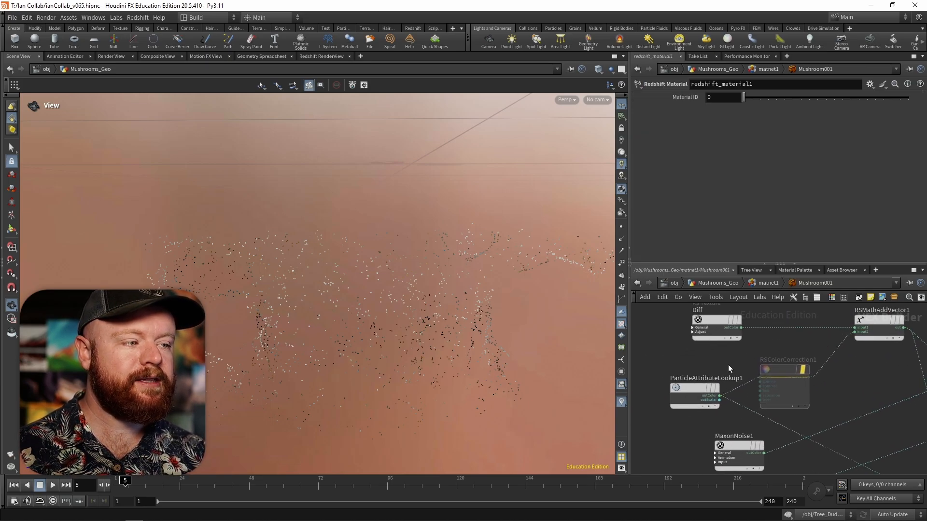
left_click(693, 397)
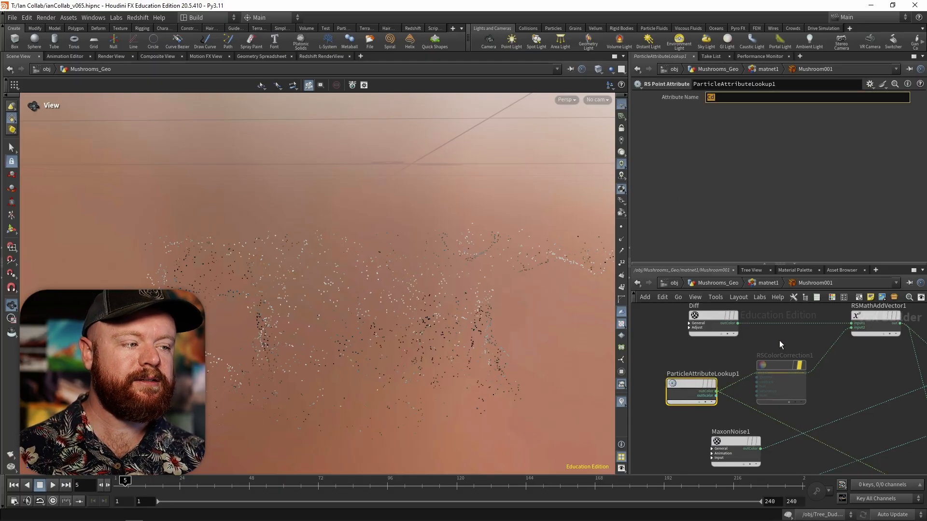
Examine how RSMathAddVector1 adds the point color to the Diff texture in the Mushroom001 material
scroll(790, 341, "up", 5)
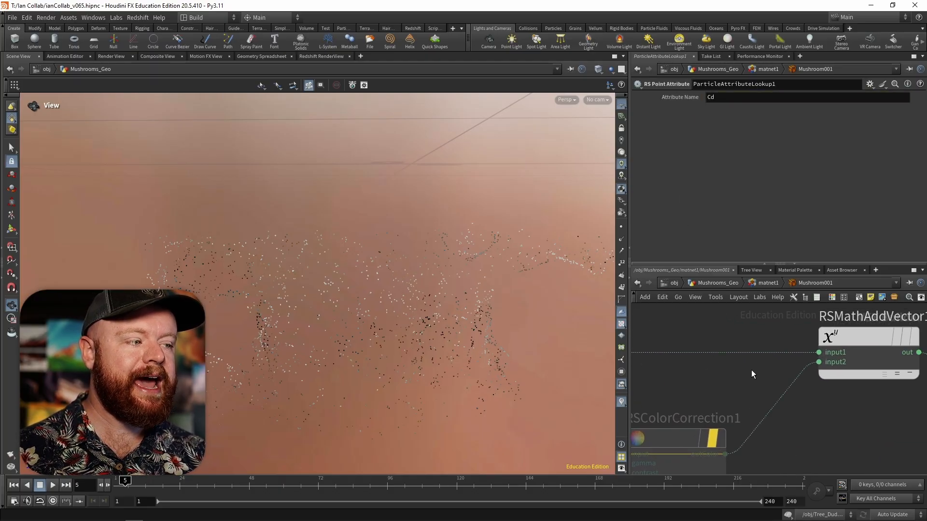
left_click(843, 354)
scroll(820, 372, "down", 4)
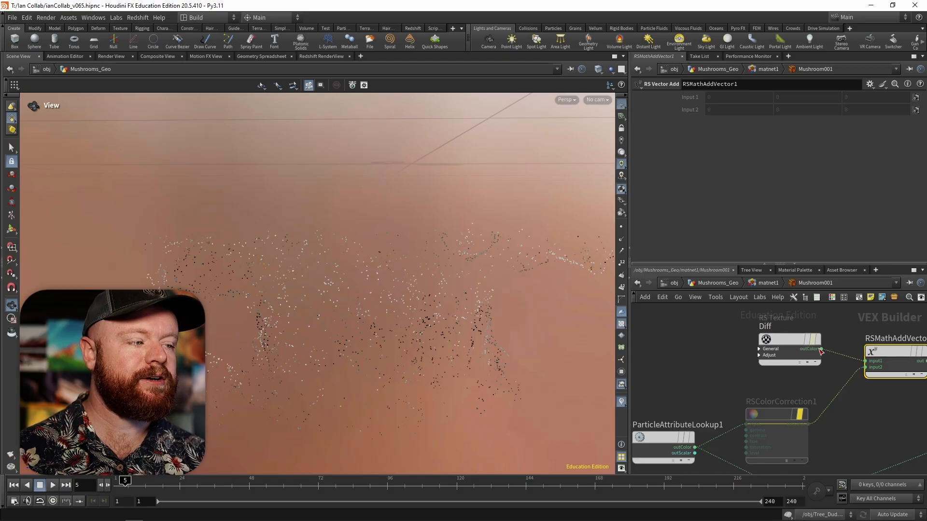
scroll(775, 414, "up", 3)
left_click(697, 370)
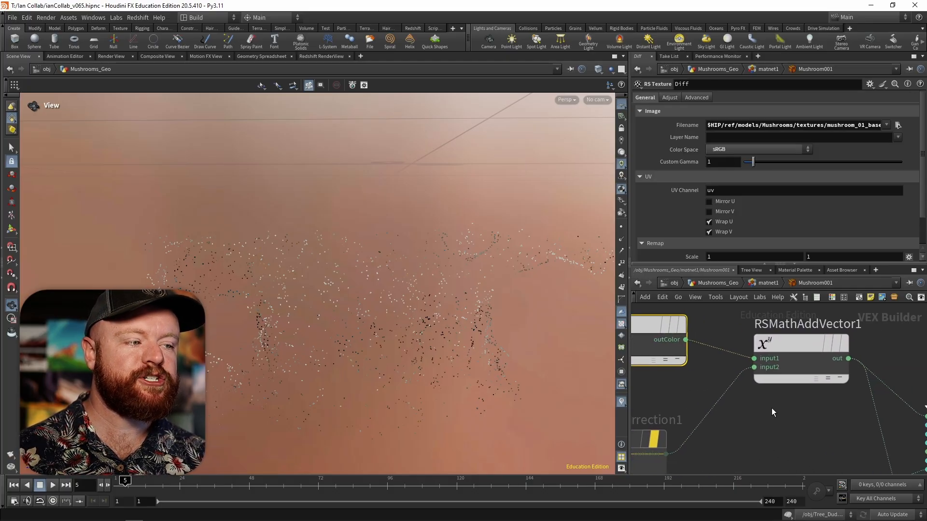
left_click(800, 381)
mouse_move(800, 381)
middle_mouse_down()
mouse_move(758, 413)
mouse_move(784, 387)
mouse_move(793, 390)
middle_mouse_up()
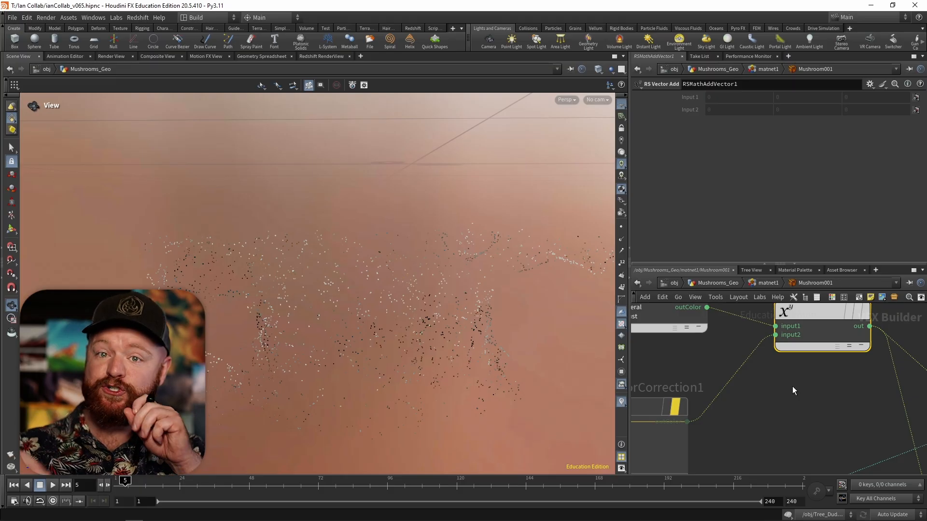
Select MaxonNoise1 and MaxonNoise2 together to review their settings and the bump map branch of the material
scroll(792, 386, "down", 5)
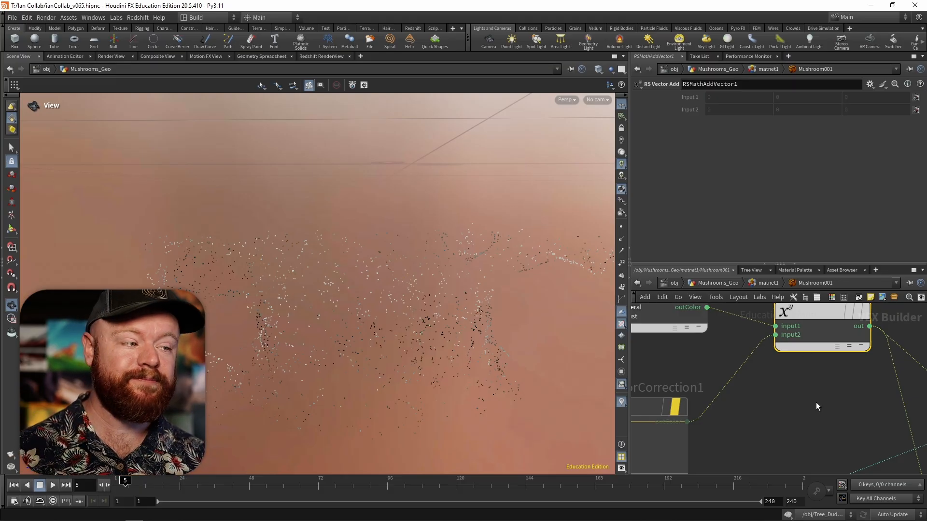
middle_click_drag(803, 359, 813, 346)
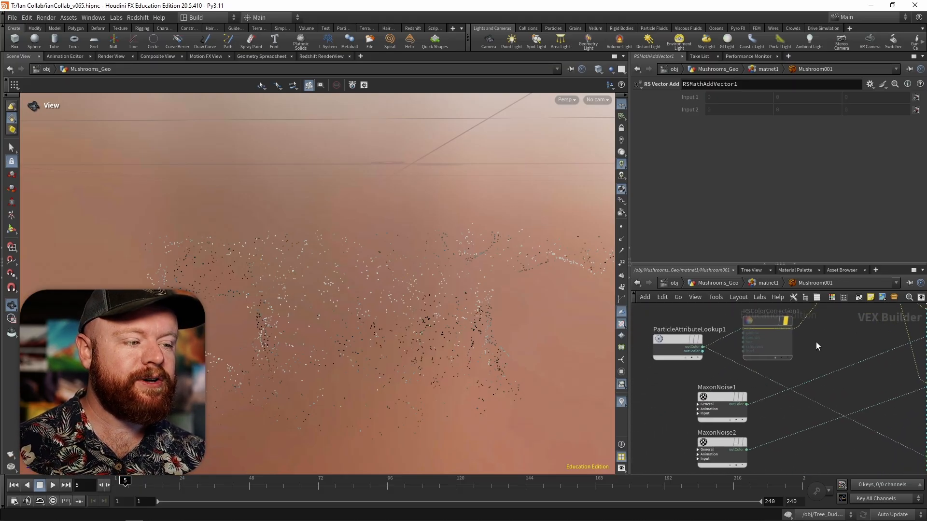
left_click_drag(666, 385, 744, 430)
middle_click_drag(744, 430, 714, 421)
scroll(767, 403, "down", 2)
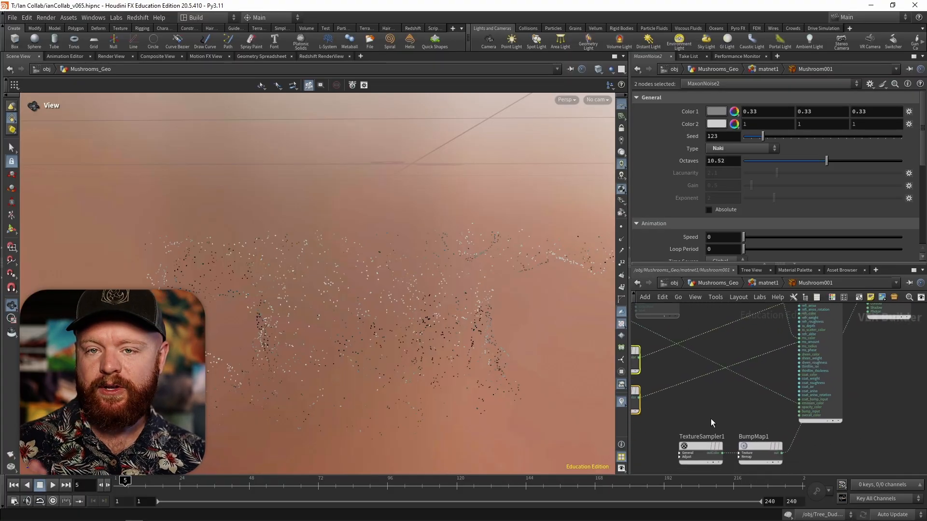
Return to the Mushrooms_Geo network and review the settings of copytopoints1 and the mishrooms_geo file cache
left_click(768, 283)
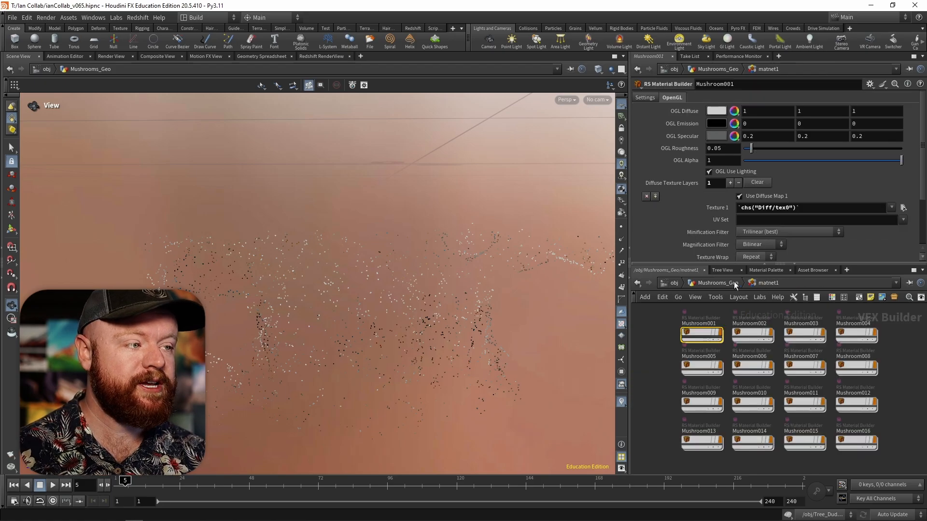
left_click(715, 283)
middle_click_drag(773, 364, 702, 381)
left_click(727, 389)
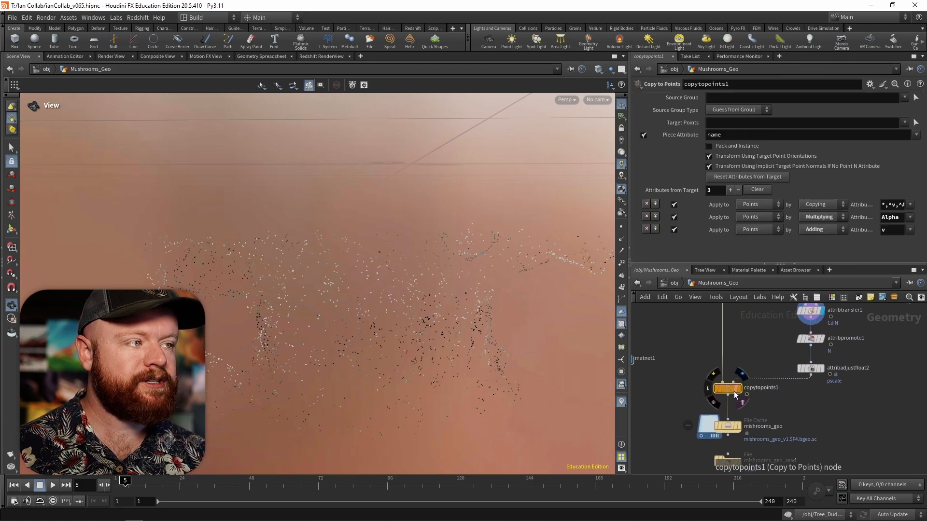
middle_click_drag(777, 418, 784, 367)
left_click(734, 393)
scroll(764, 410, "up", 1)
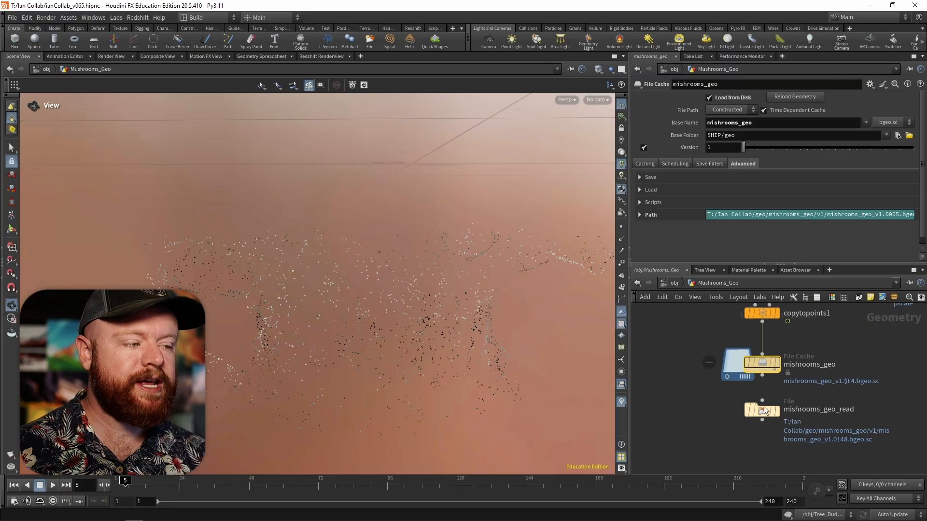
middle_click_drag(785, 399, 836, 416)
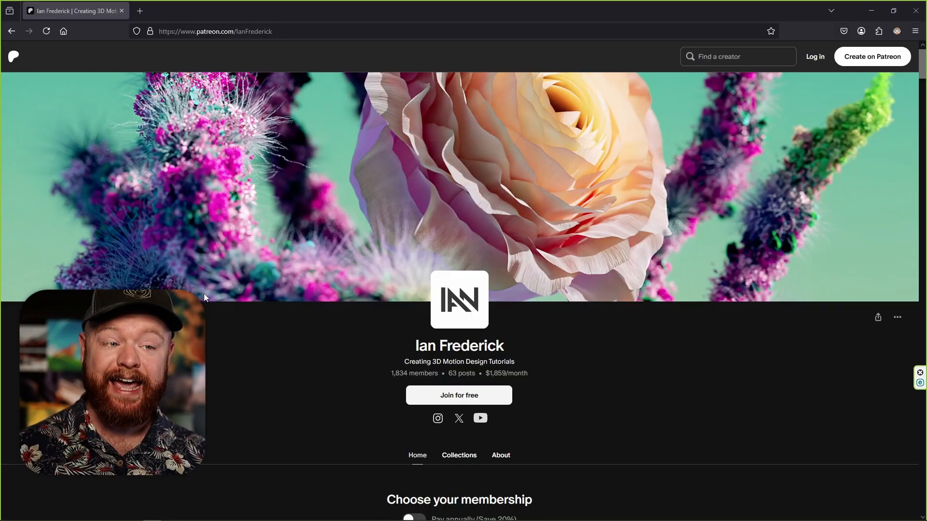
Switch to the web browser and look through the creator's Patreon page, from the membership tiers through the recent tutorial posts
scroll(164, 282, "down", 4)
scroll(144, 265, "down", 2)
scroll(176, 275, "down", 2)
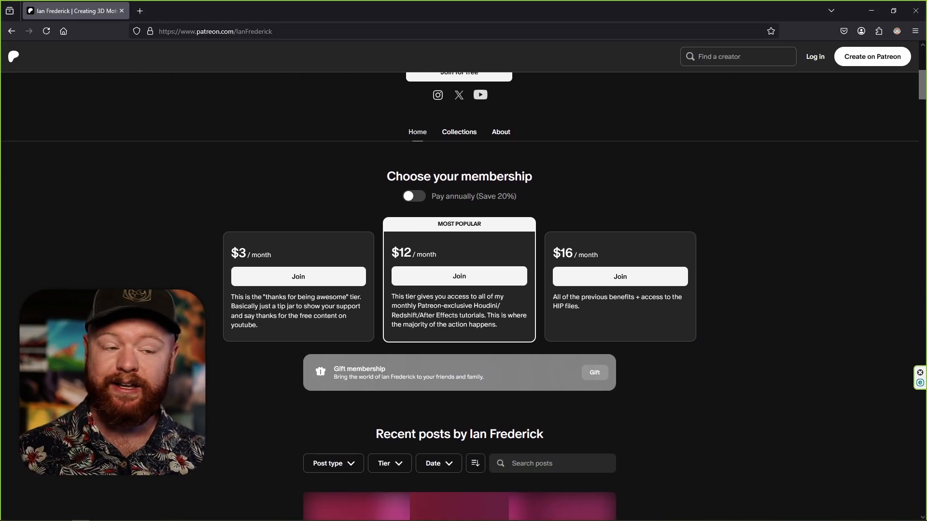
scroll(177, 275, "down", 5)
scroll(170, 269, "down", 2)
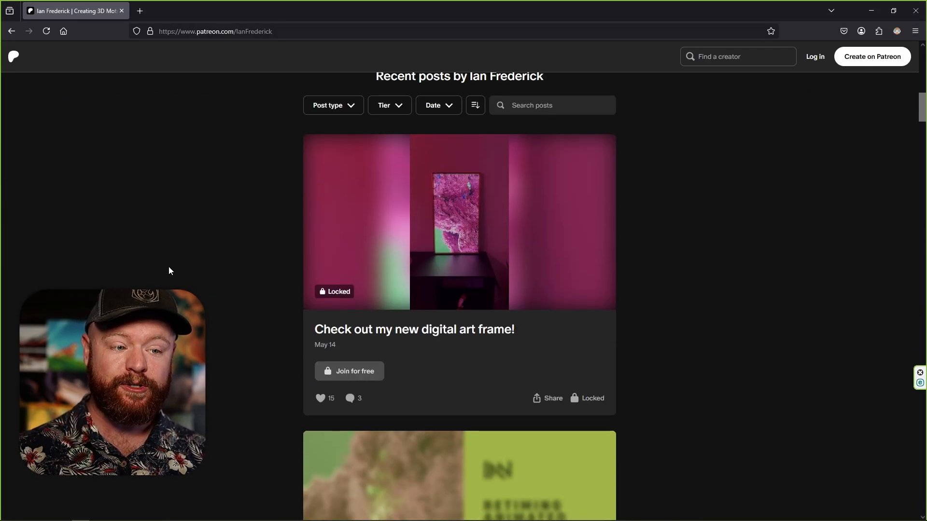
scroll(180, 223, "down", 5)
scroll(183, 249, "down", 4)
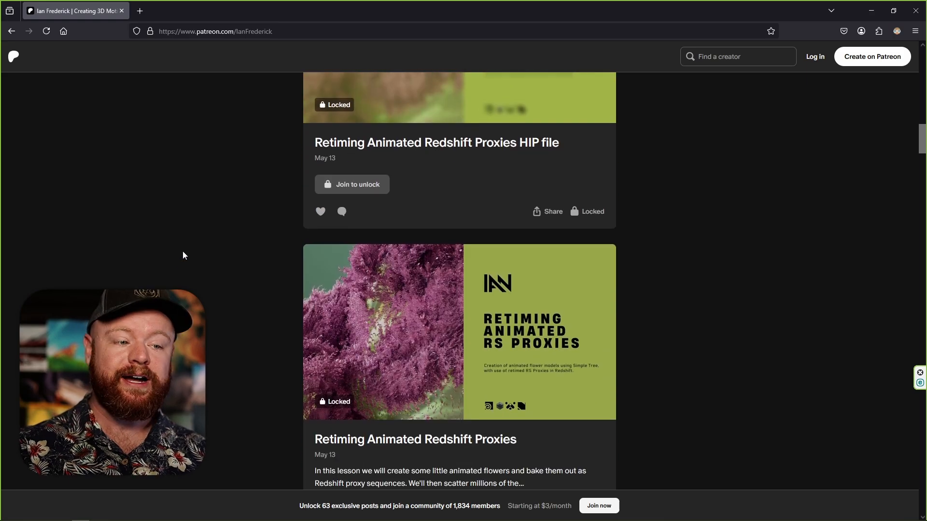
scroll(191, 260, "down", 2)
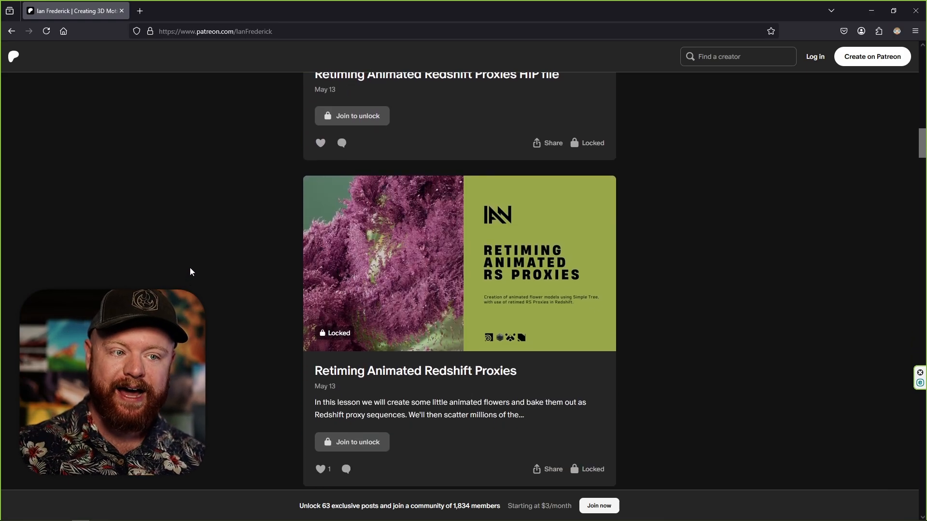
middle_click(190, 250)
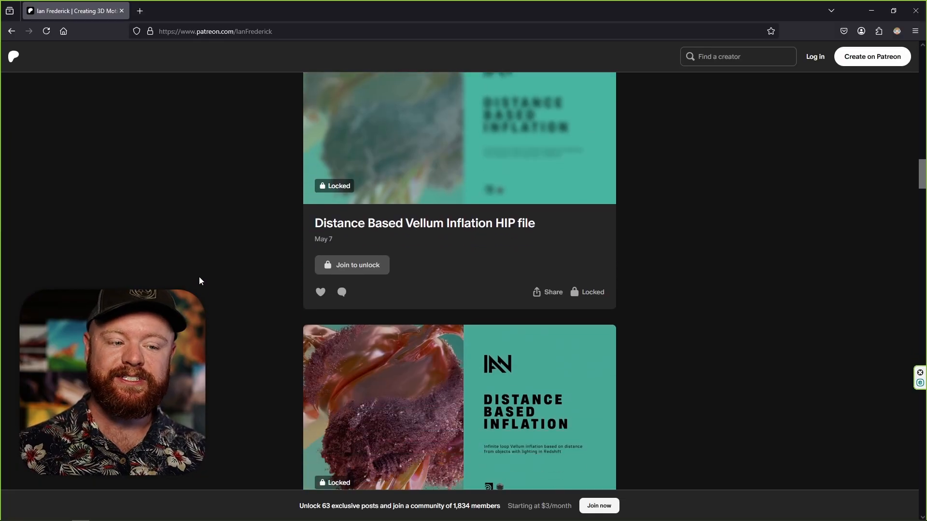
scroll(195, 275, "down", 2)
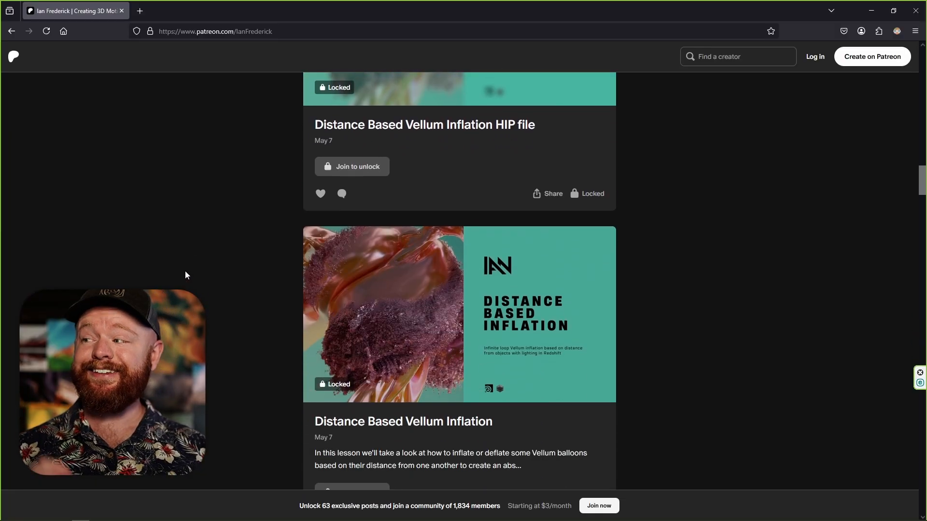